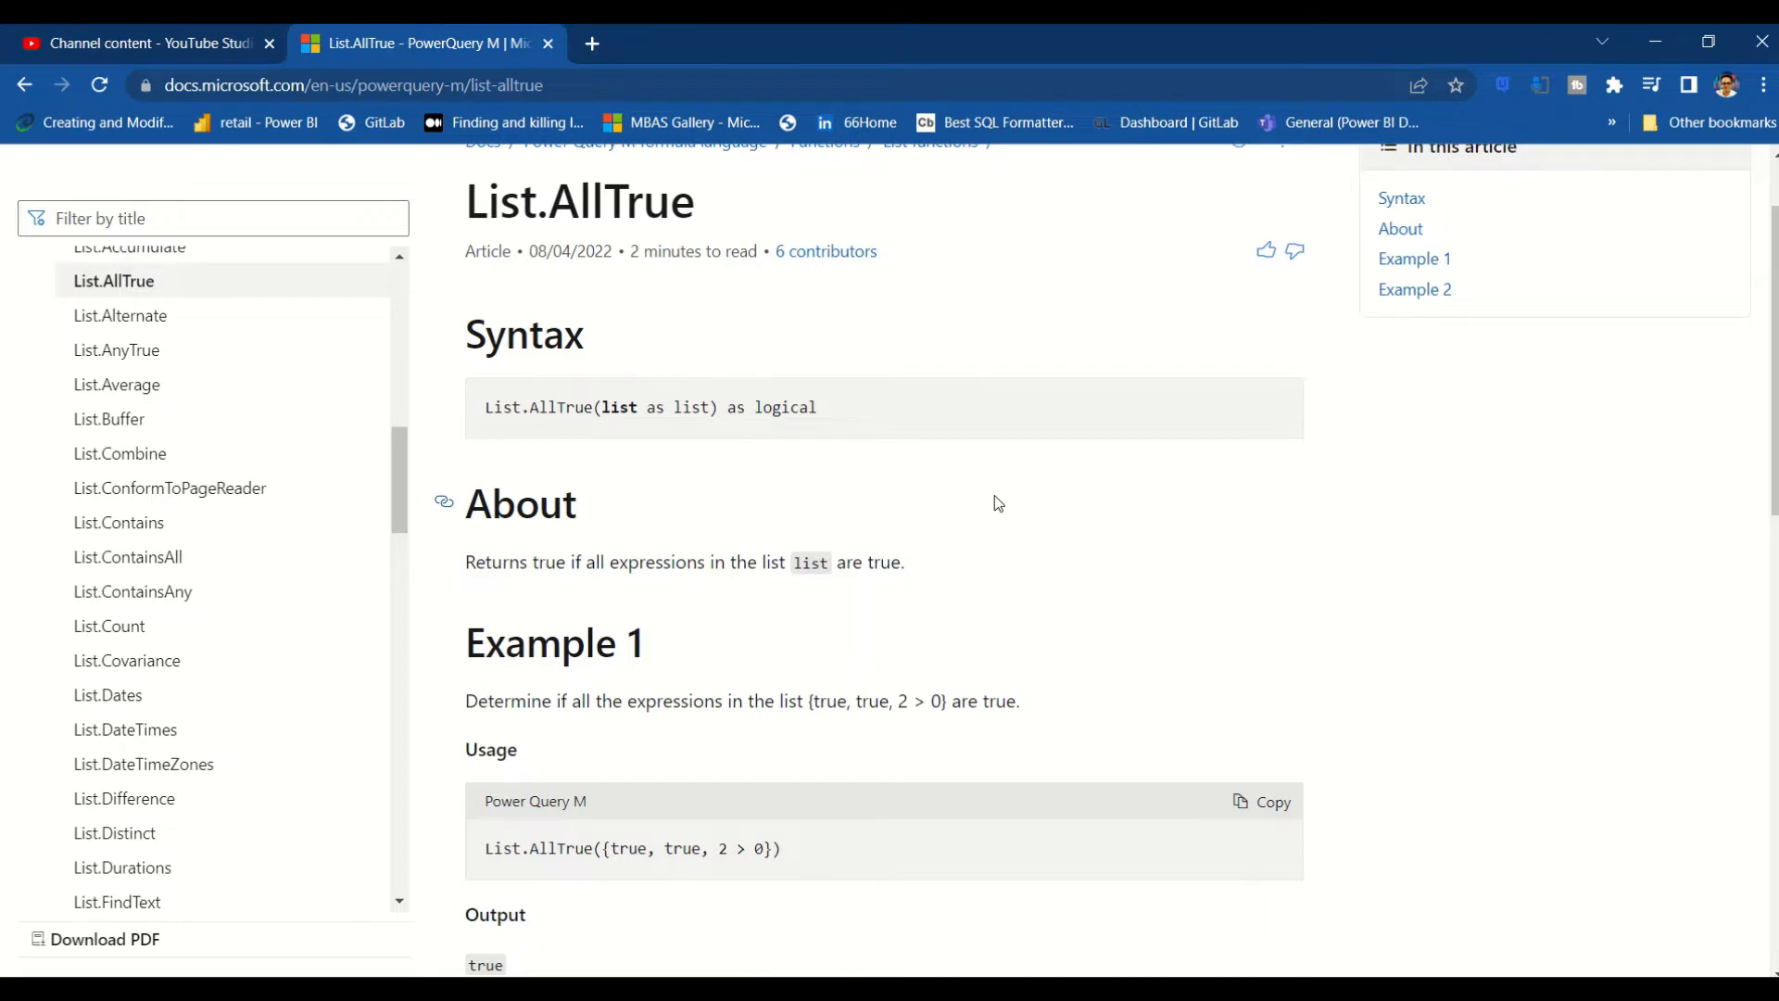
# Switch from the List.AllTrue documentation to the Power BI Desktop report and open its data in the Power Query Editor.
pyautogui.scroll(-2, 997, 503)
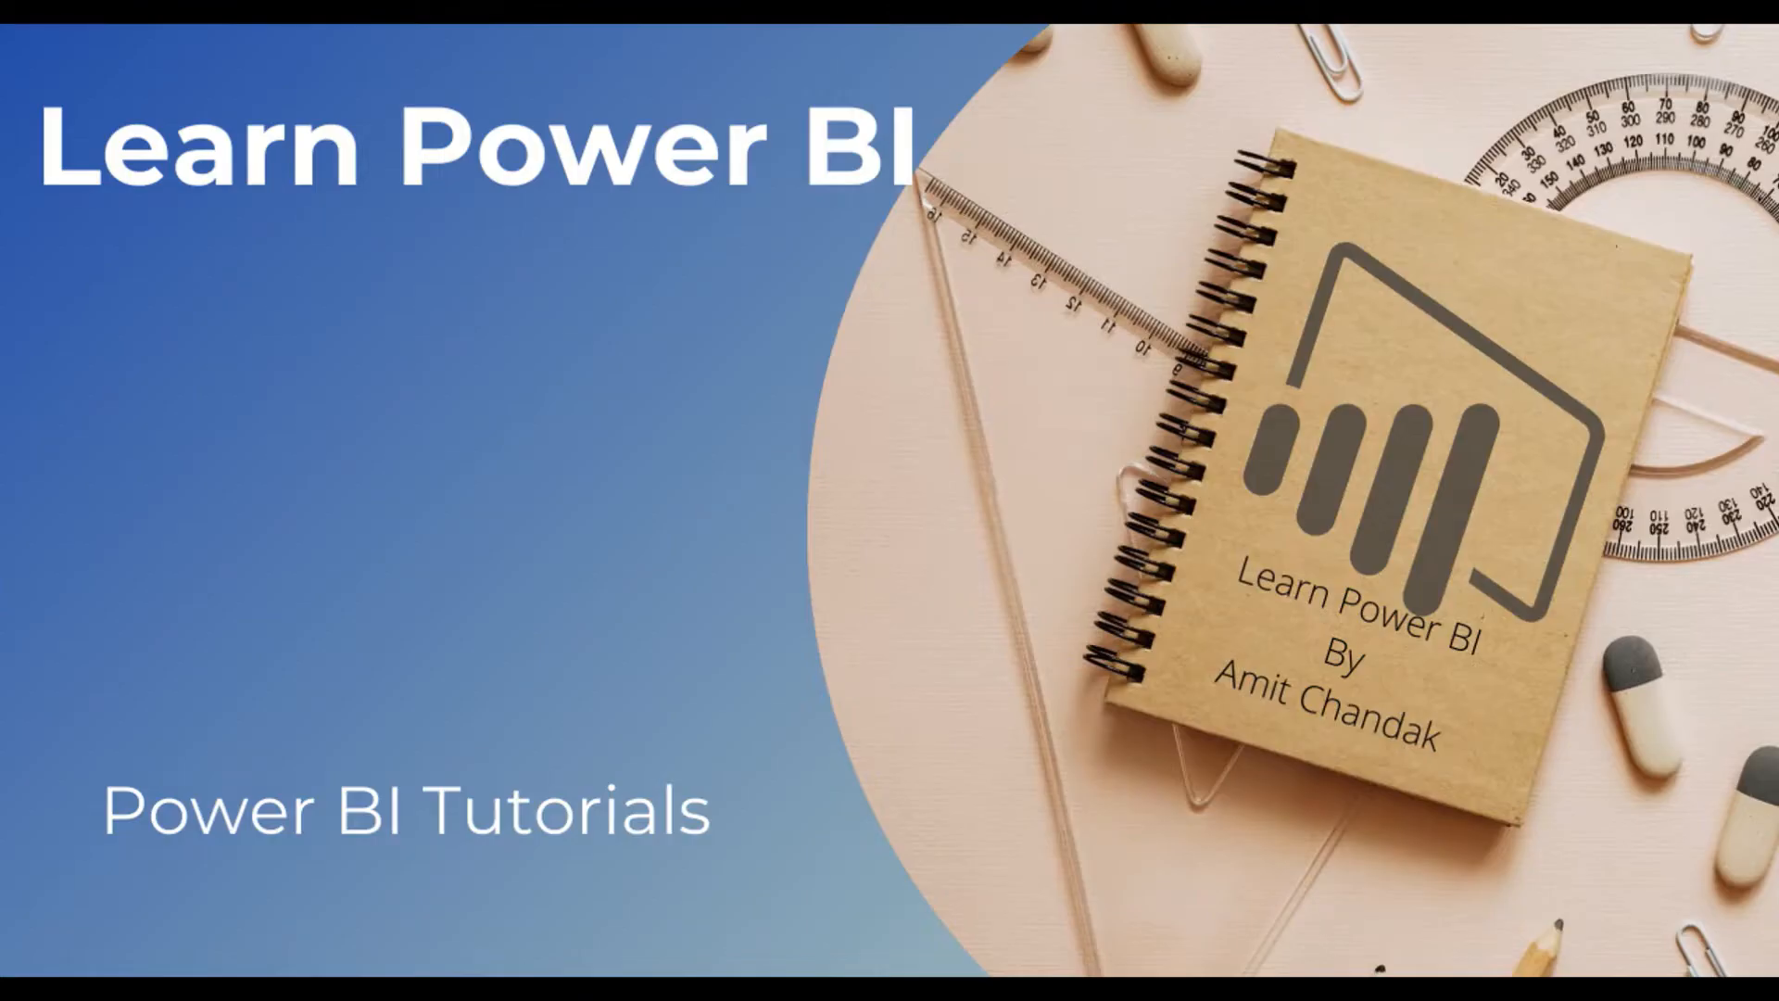
pyautogui.hotkey('alt', 'Tab')
pyautogui.hotkey('alt', 'Tab')
pyautogui.hotkey('alt', 'Tab')
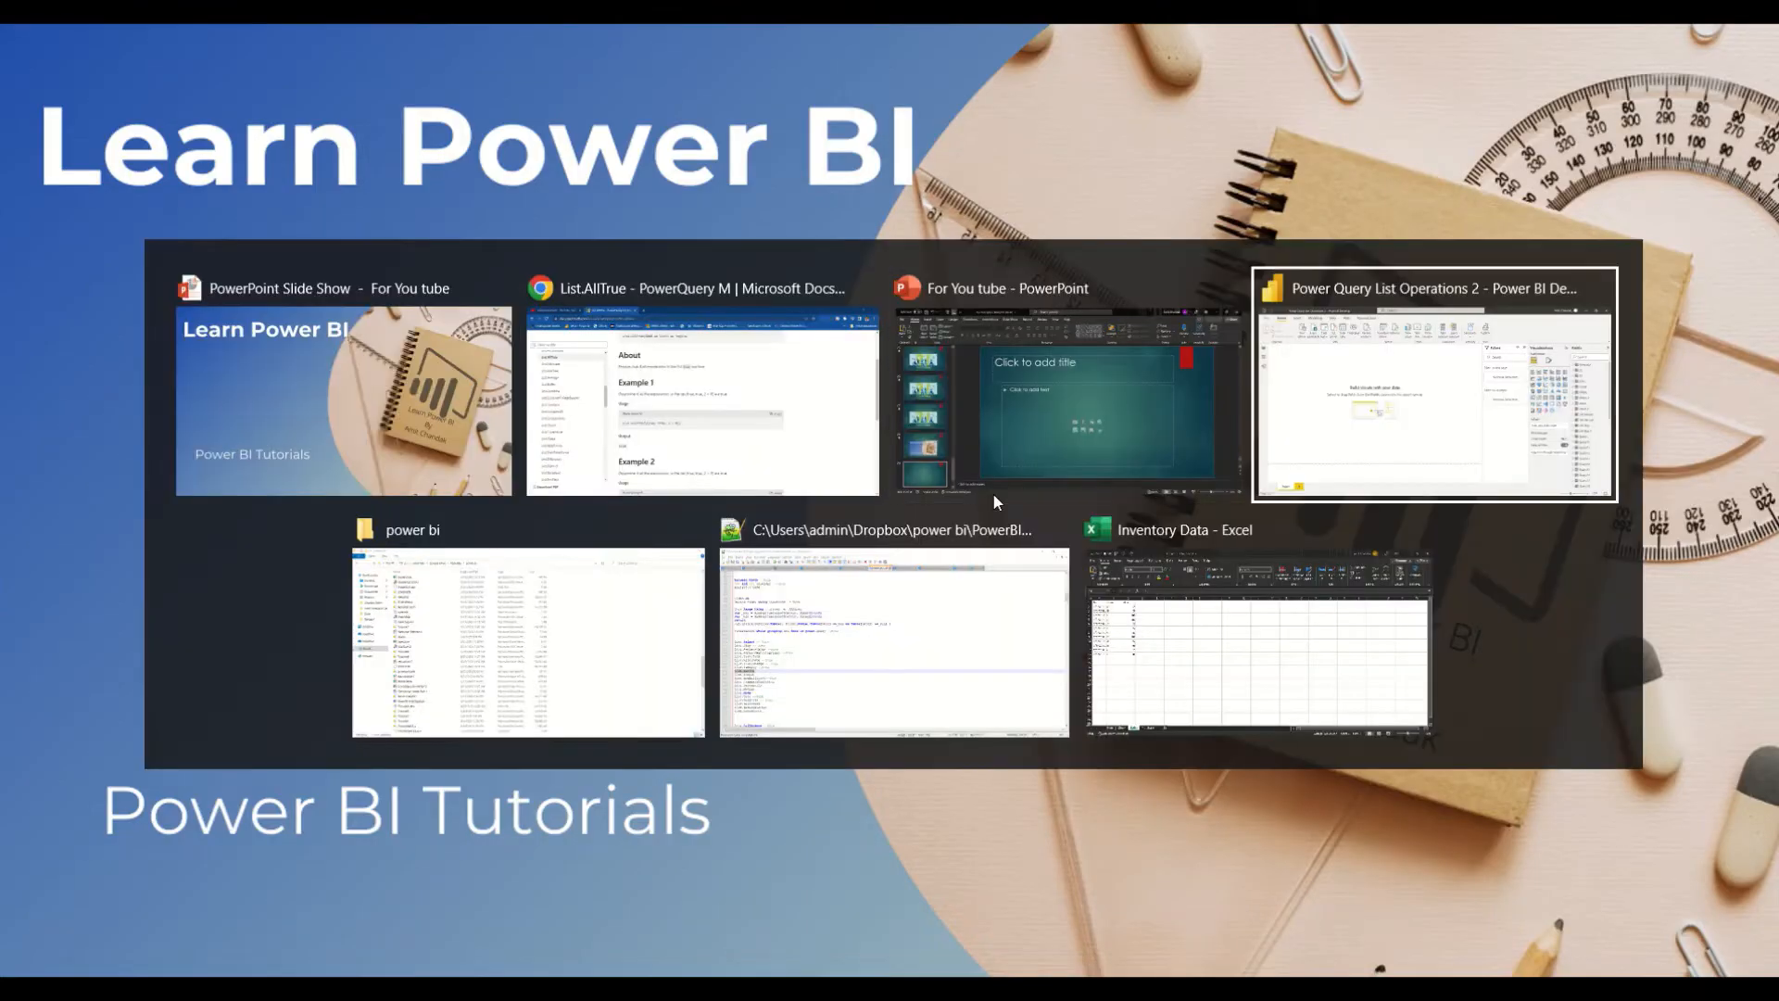
pyautogui.hotkey('alt', 'Tab')
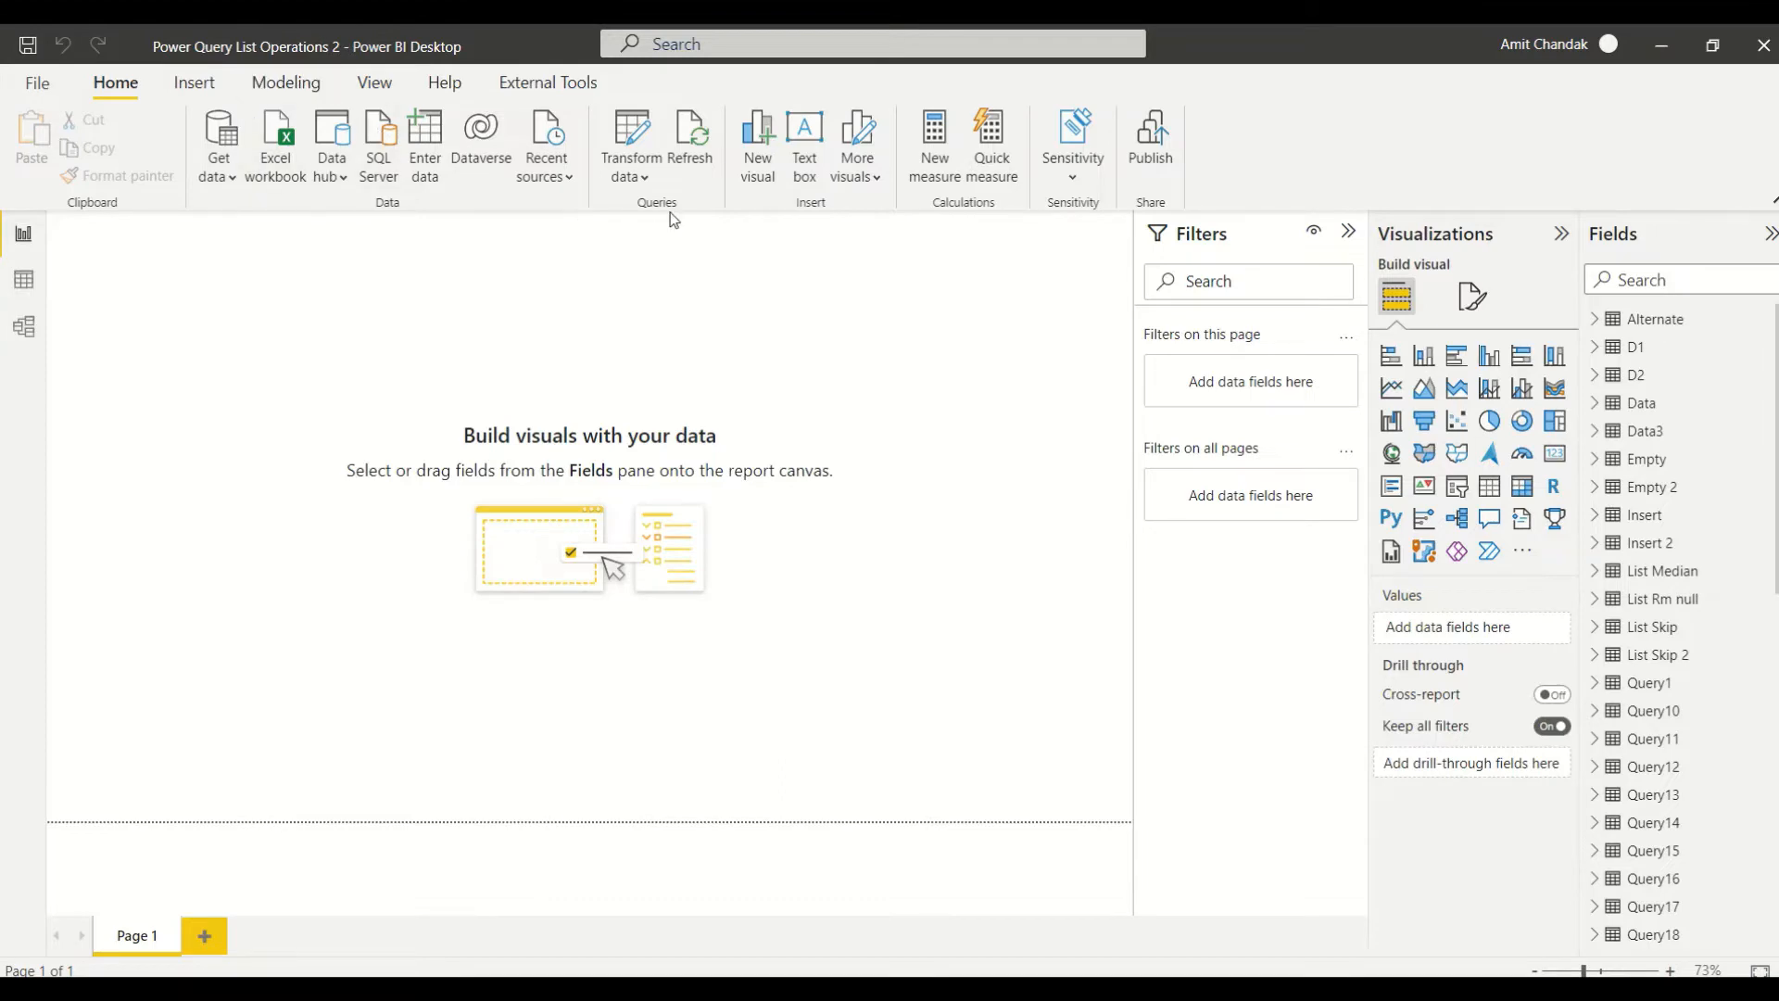
pyautogui.click(630, 177)
pyautogui.click(649, 215)
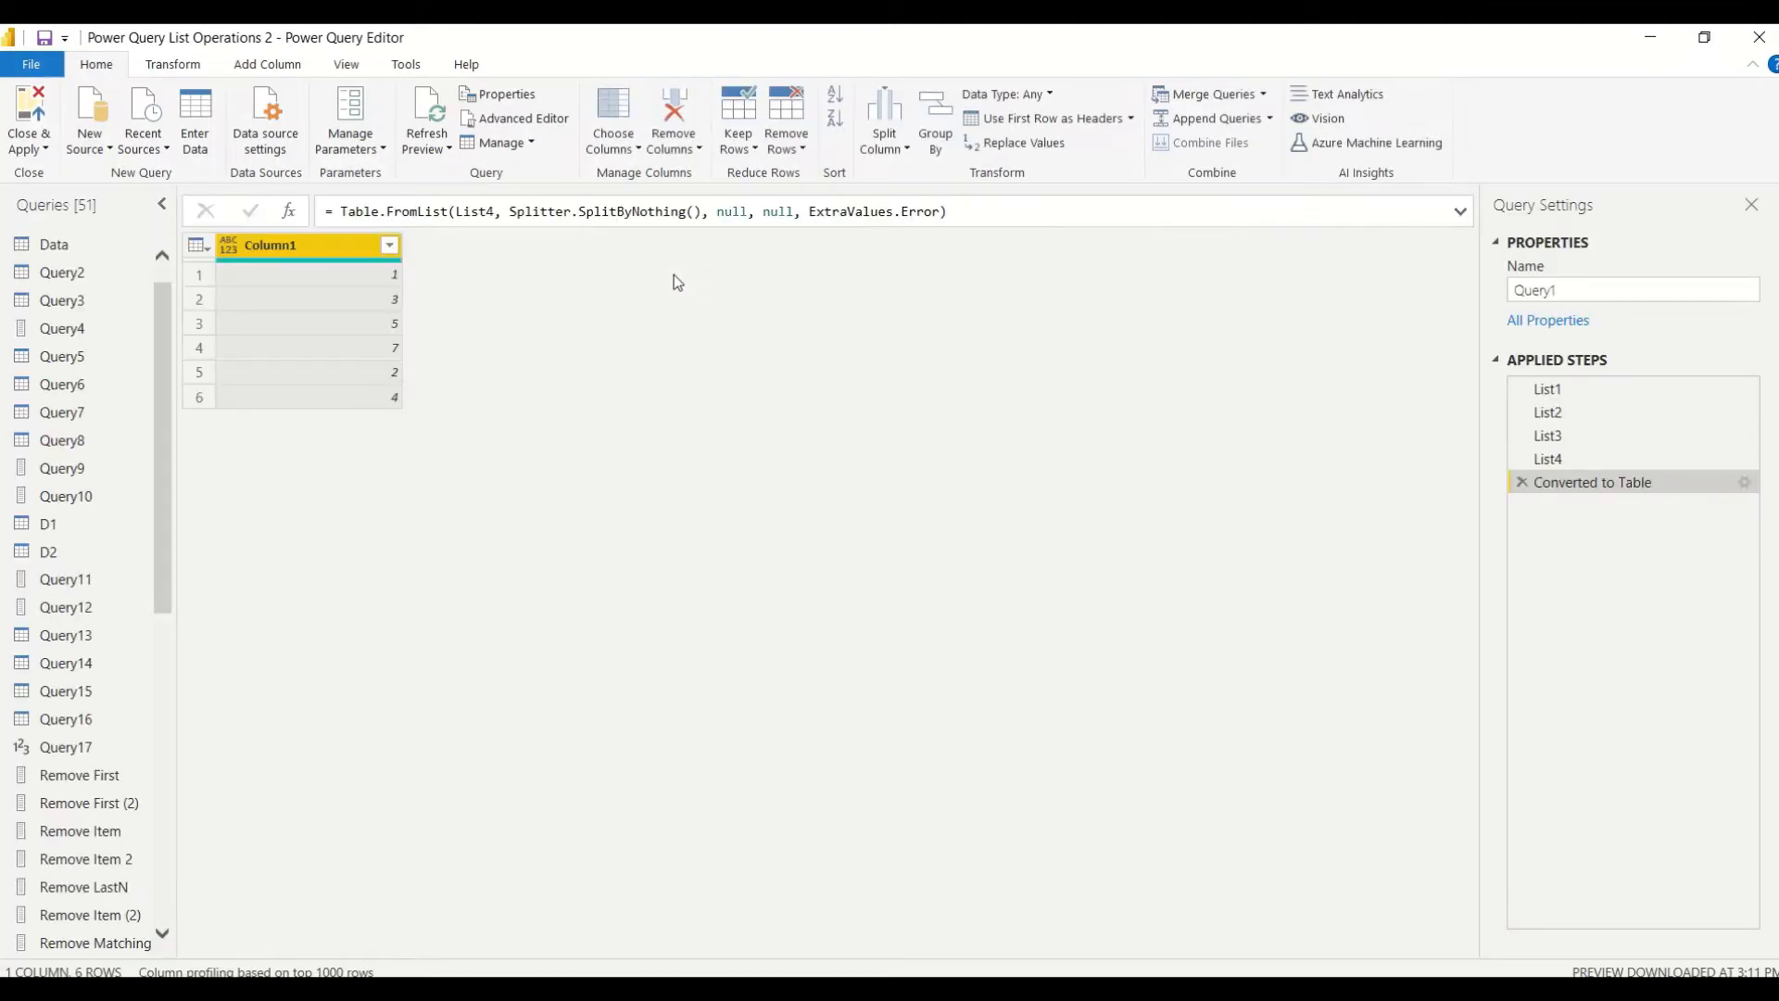
# Create a new blank query and rename it All true.
pyautogui.click(100, 149)
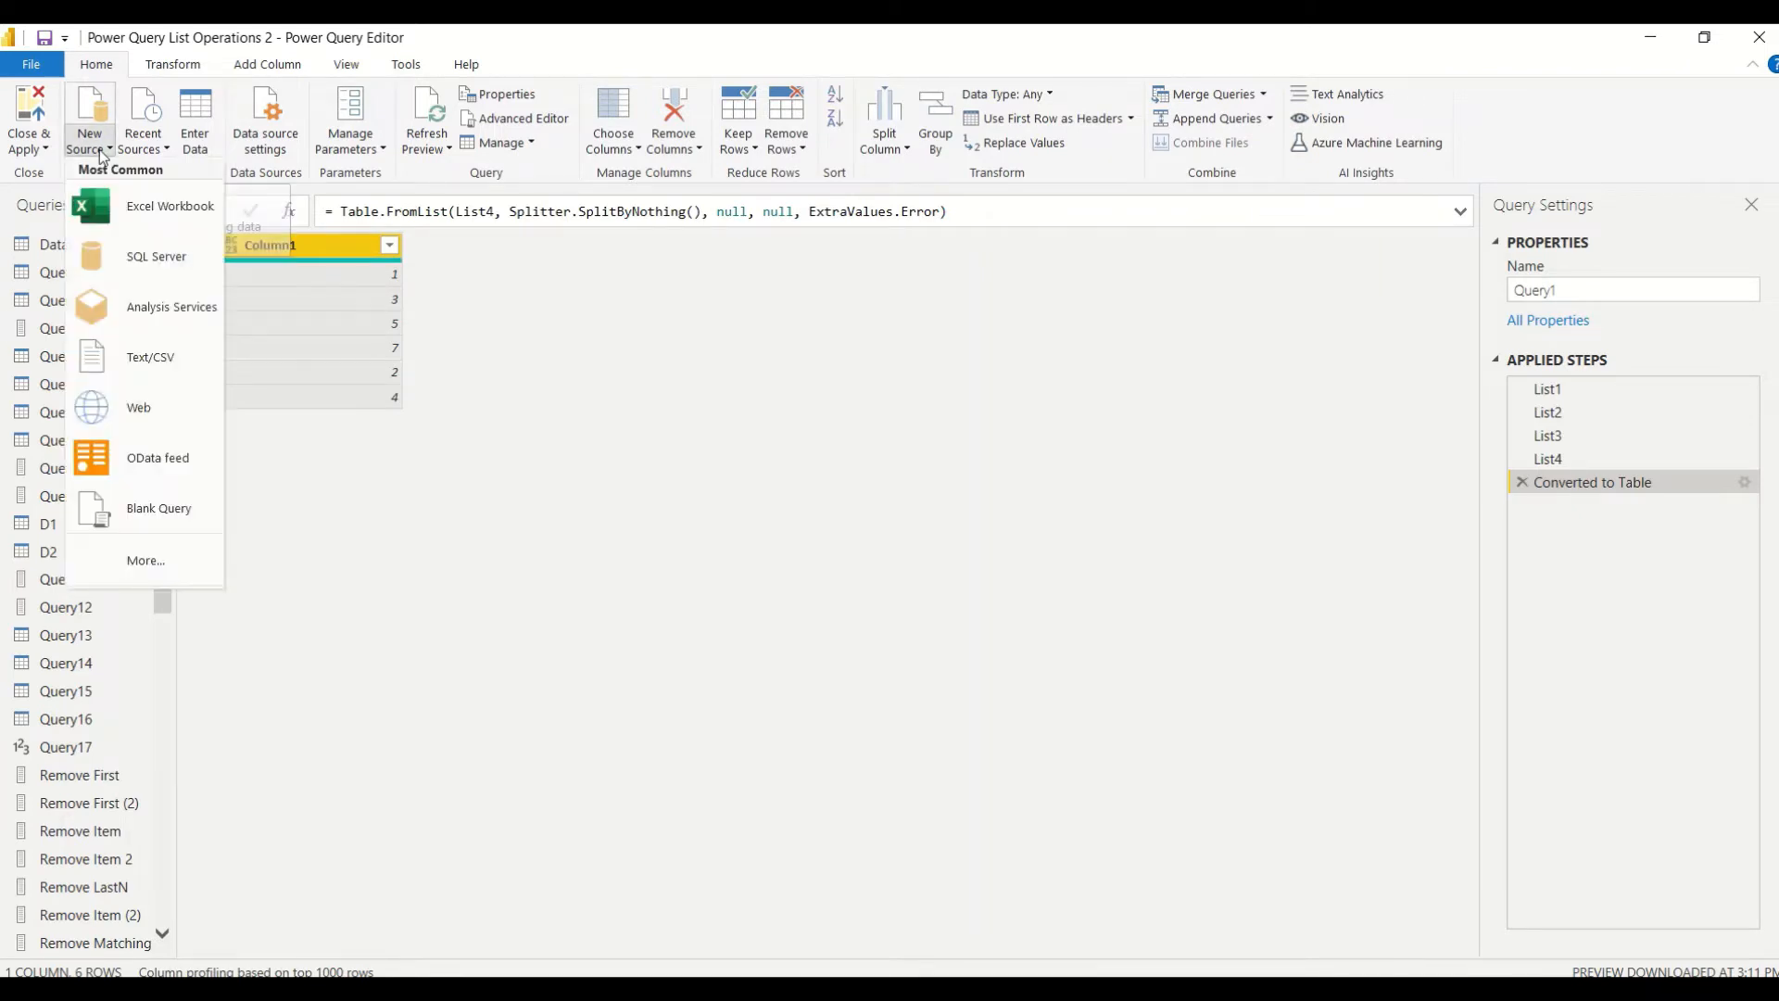
pyautogui.click(154, 505)
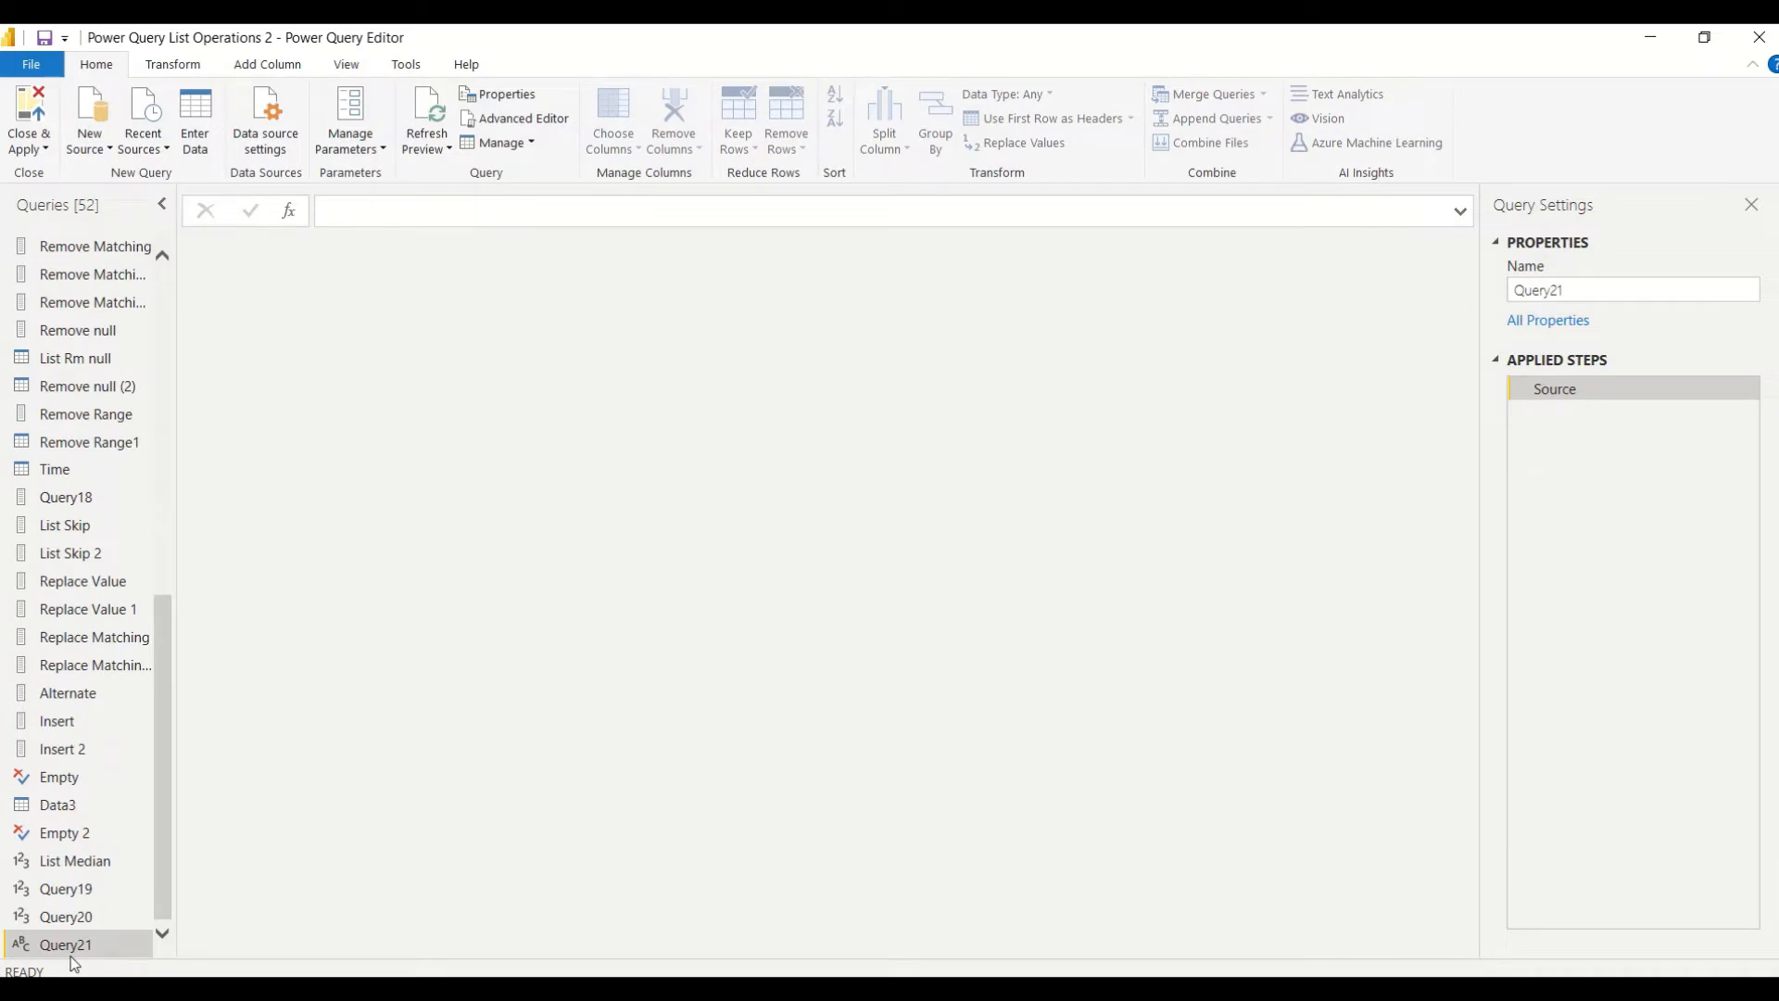
pyautogui.doubleClick(70, 955)
pyautogui.write('All')
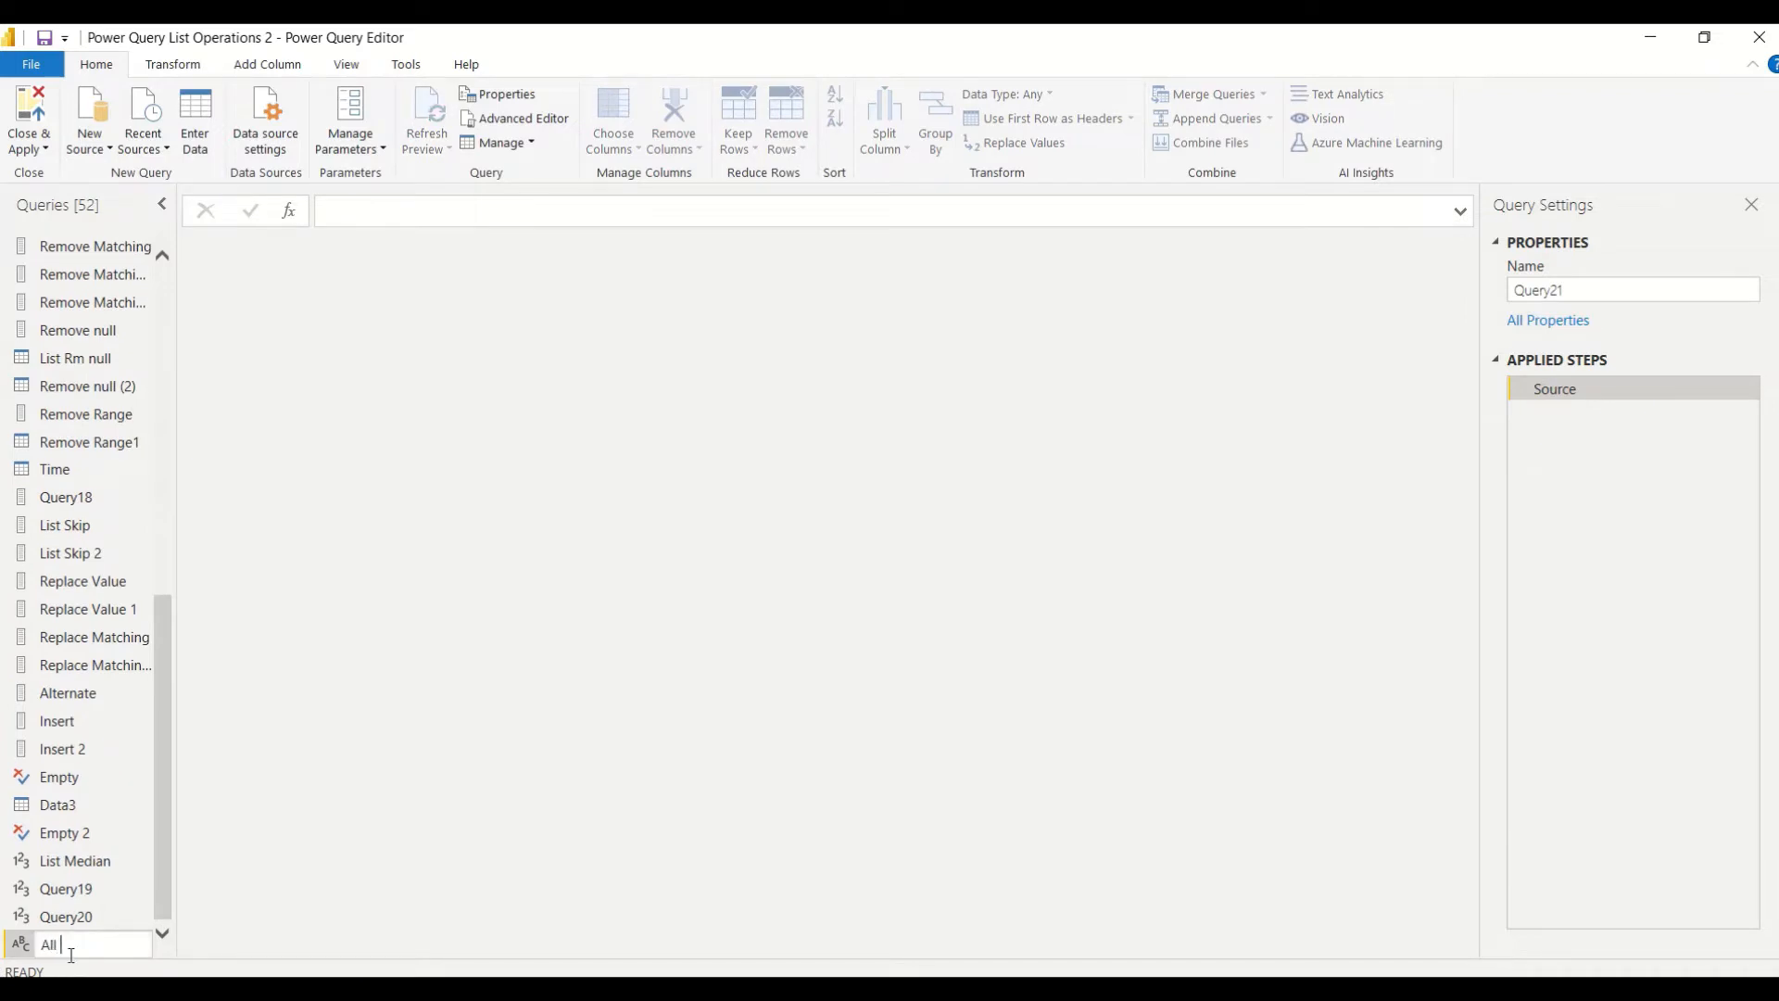
pyautogui.write(' true')
pyautogui.press('Return')
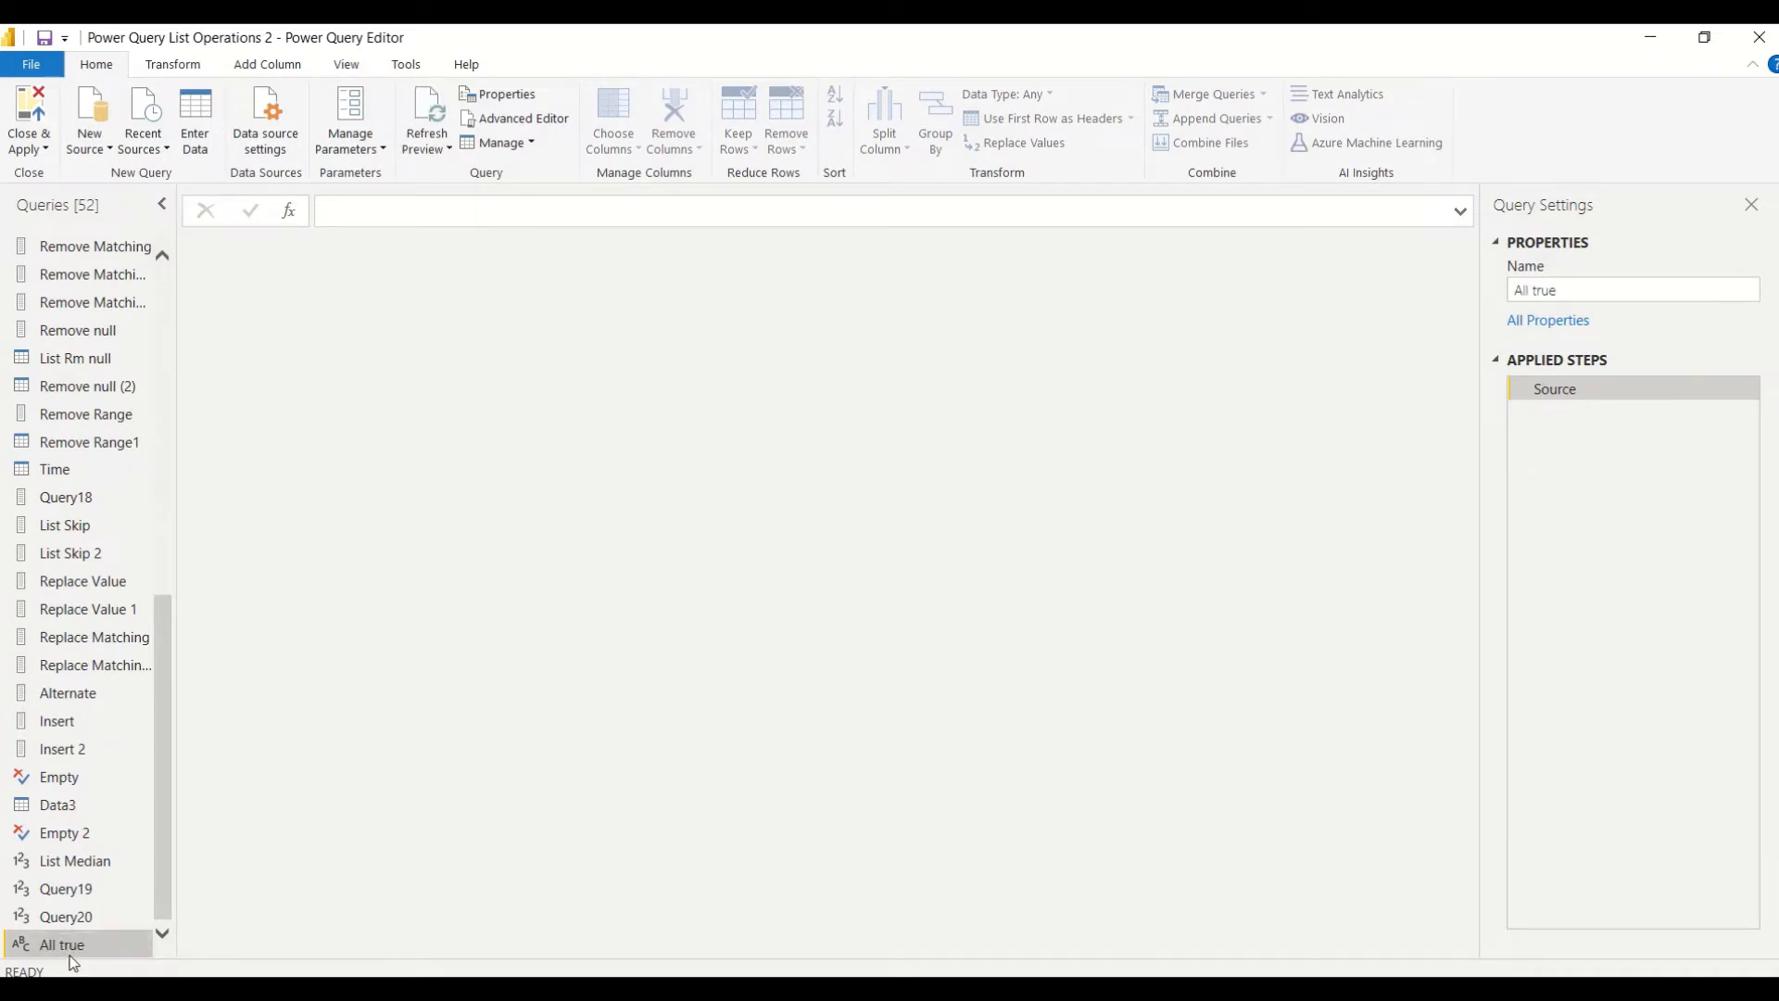
# Set the Source of the All true query to the list {true,true, false} in its query code.
pyautogui.rightClick(78, 953)
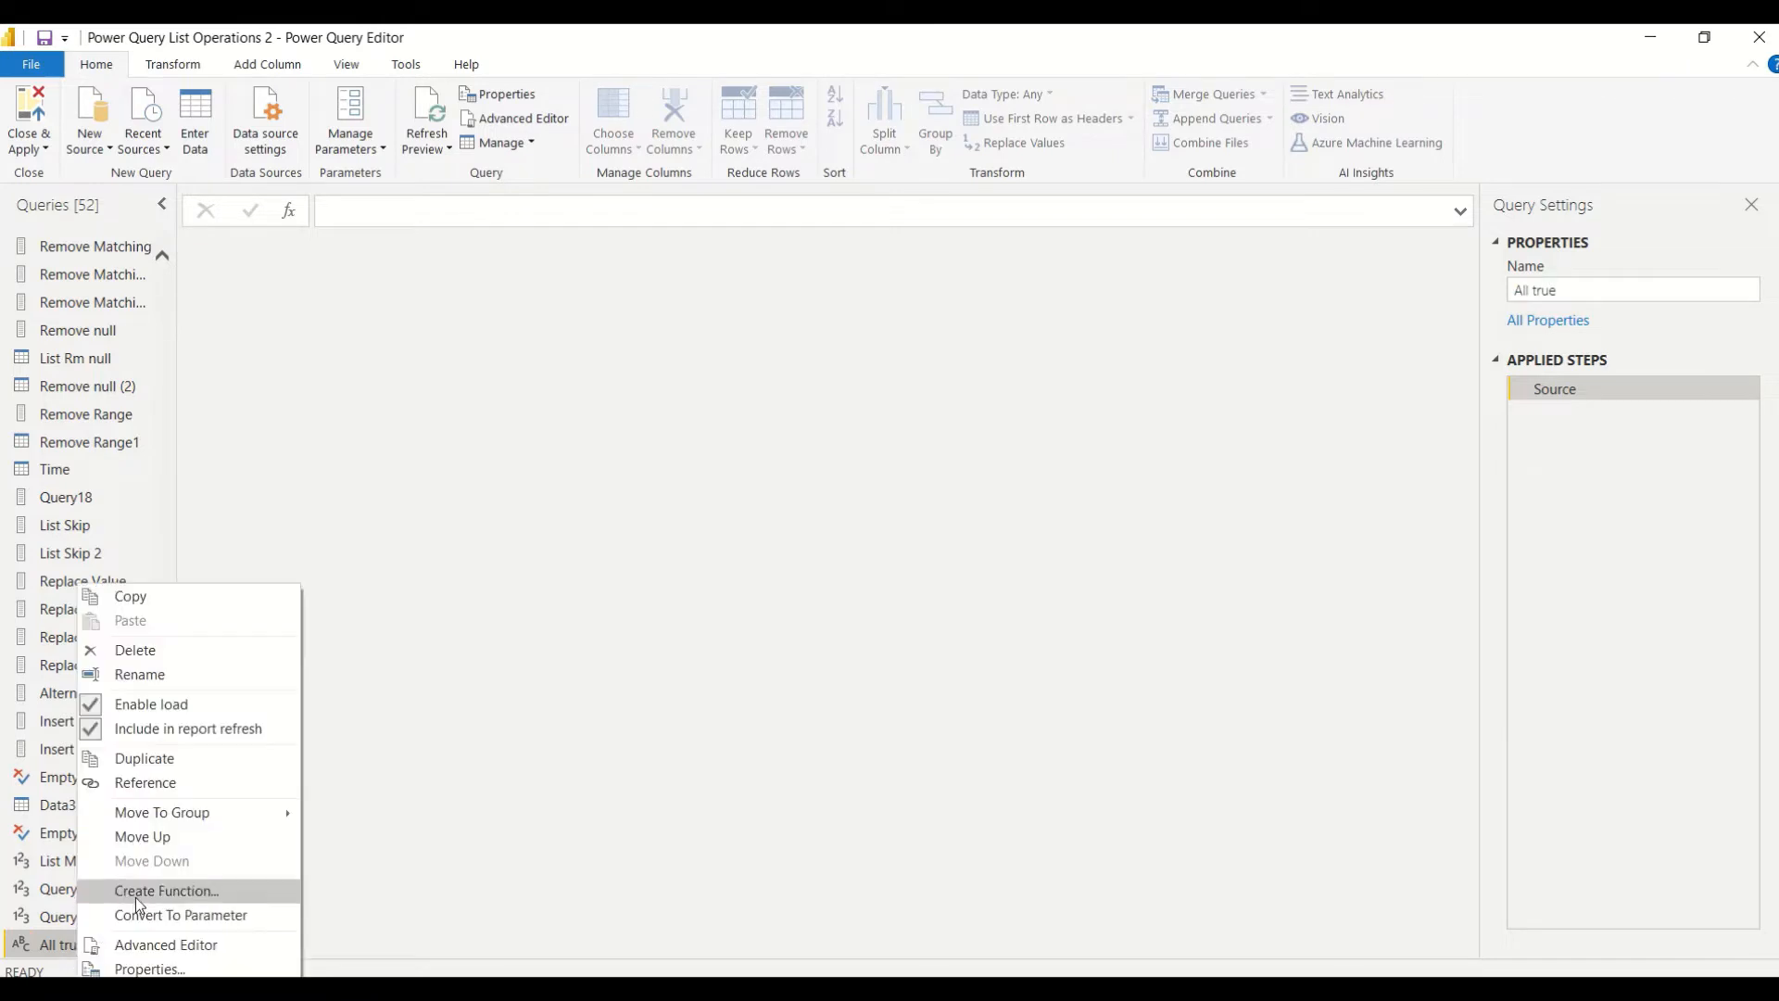
pyautogui.click(136, 940)
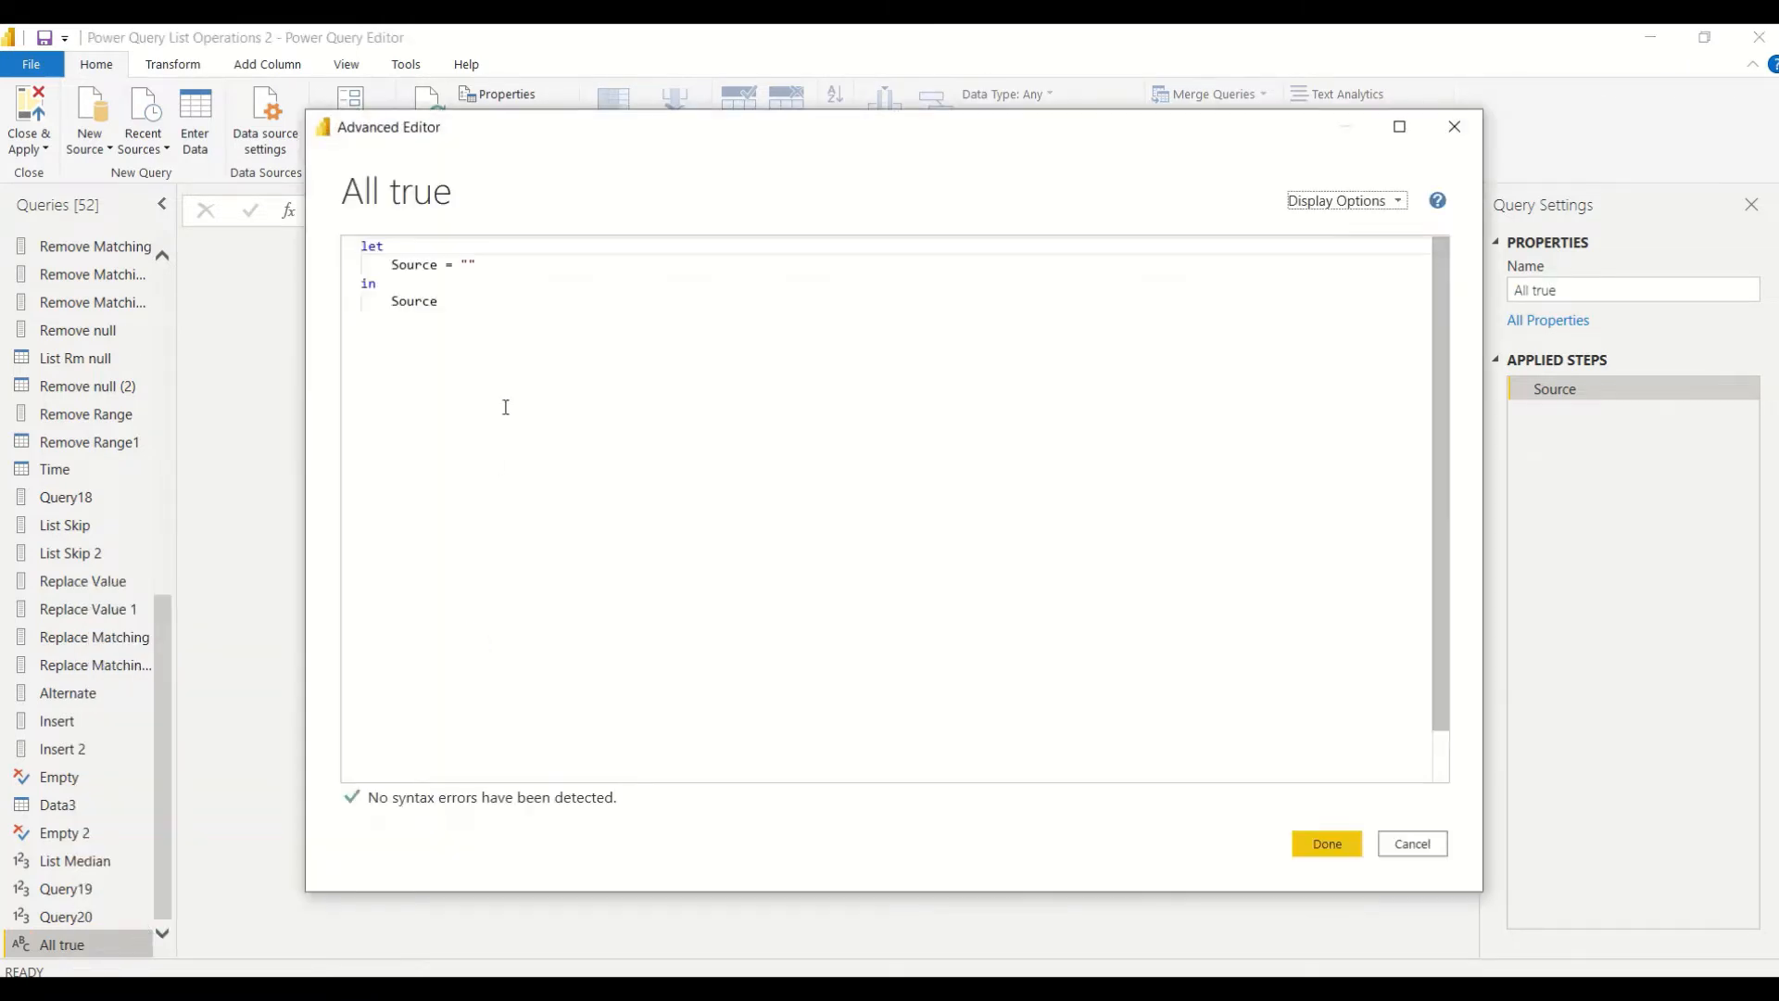
pyautogui.doubleClick(466, 265)
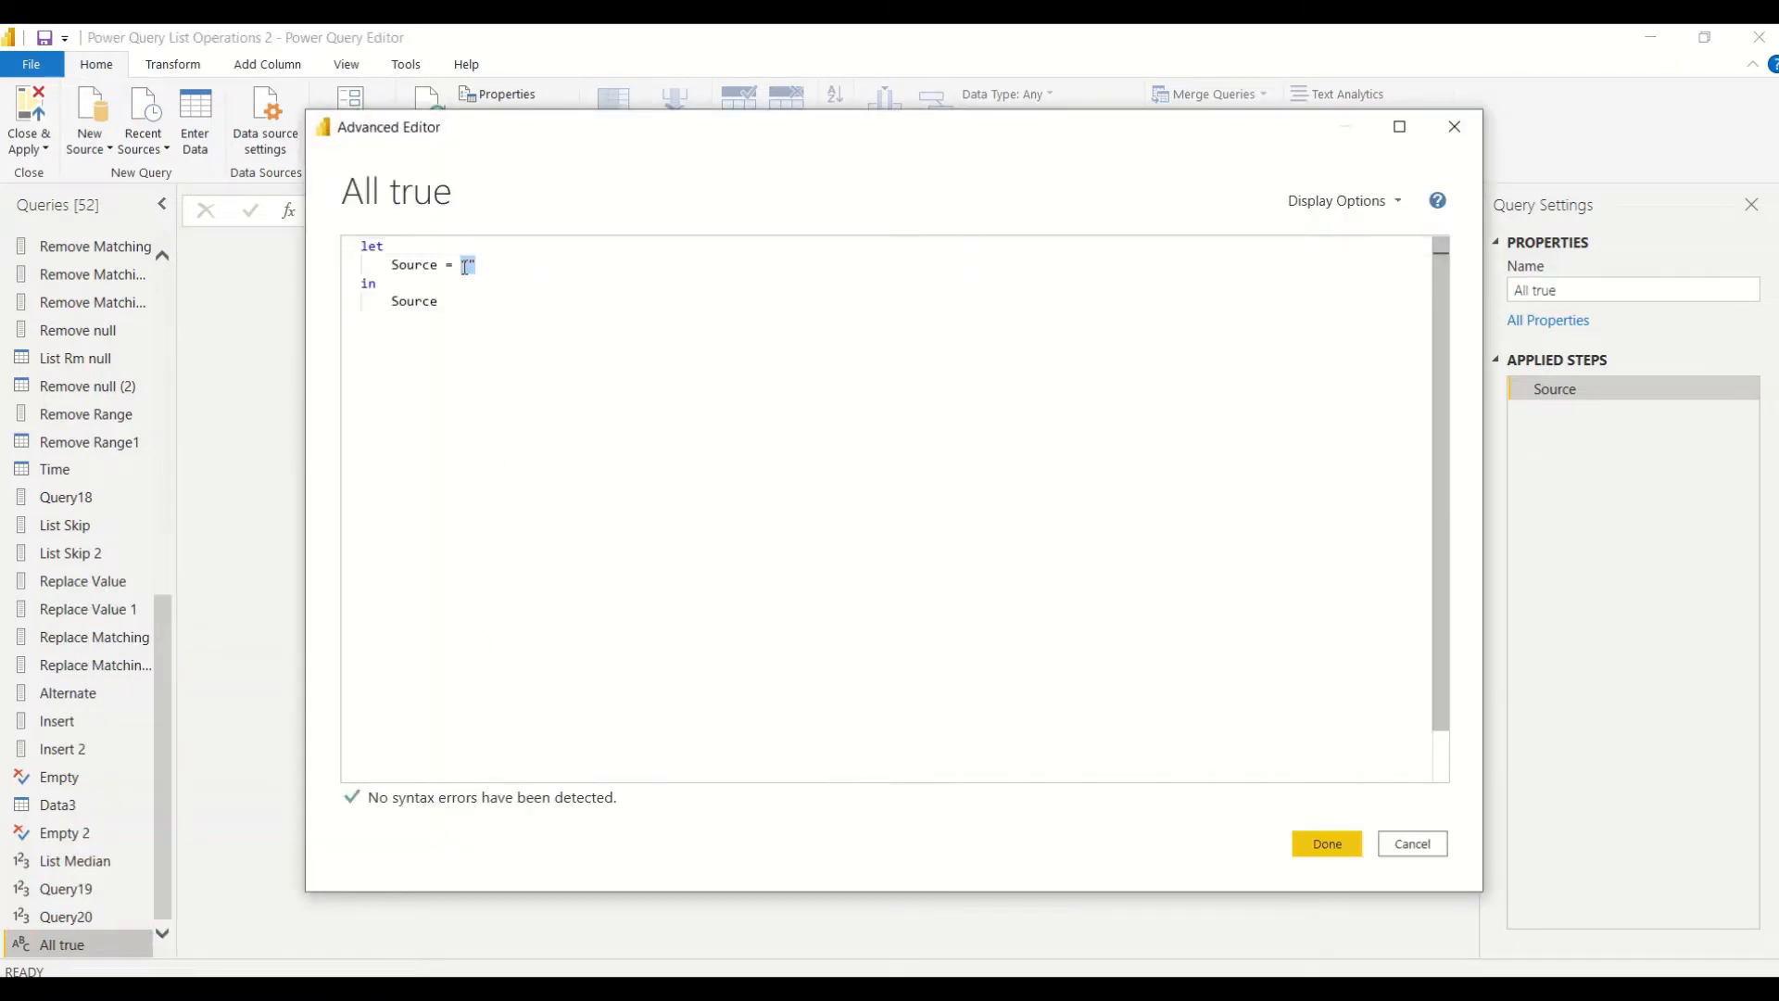
pyautogui.write('{true')
pyautogui.write(',true, ')
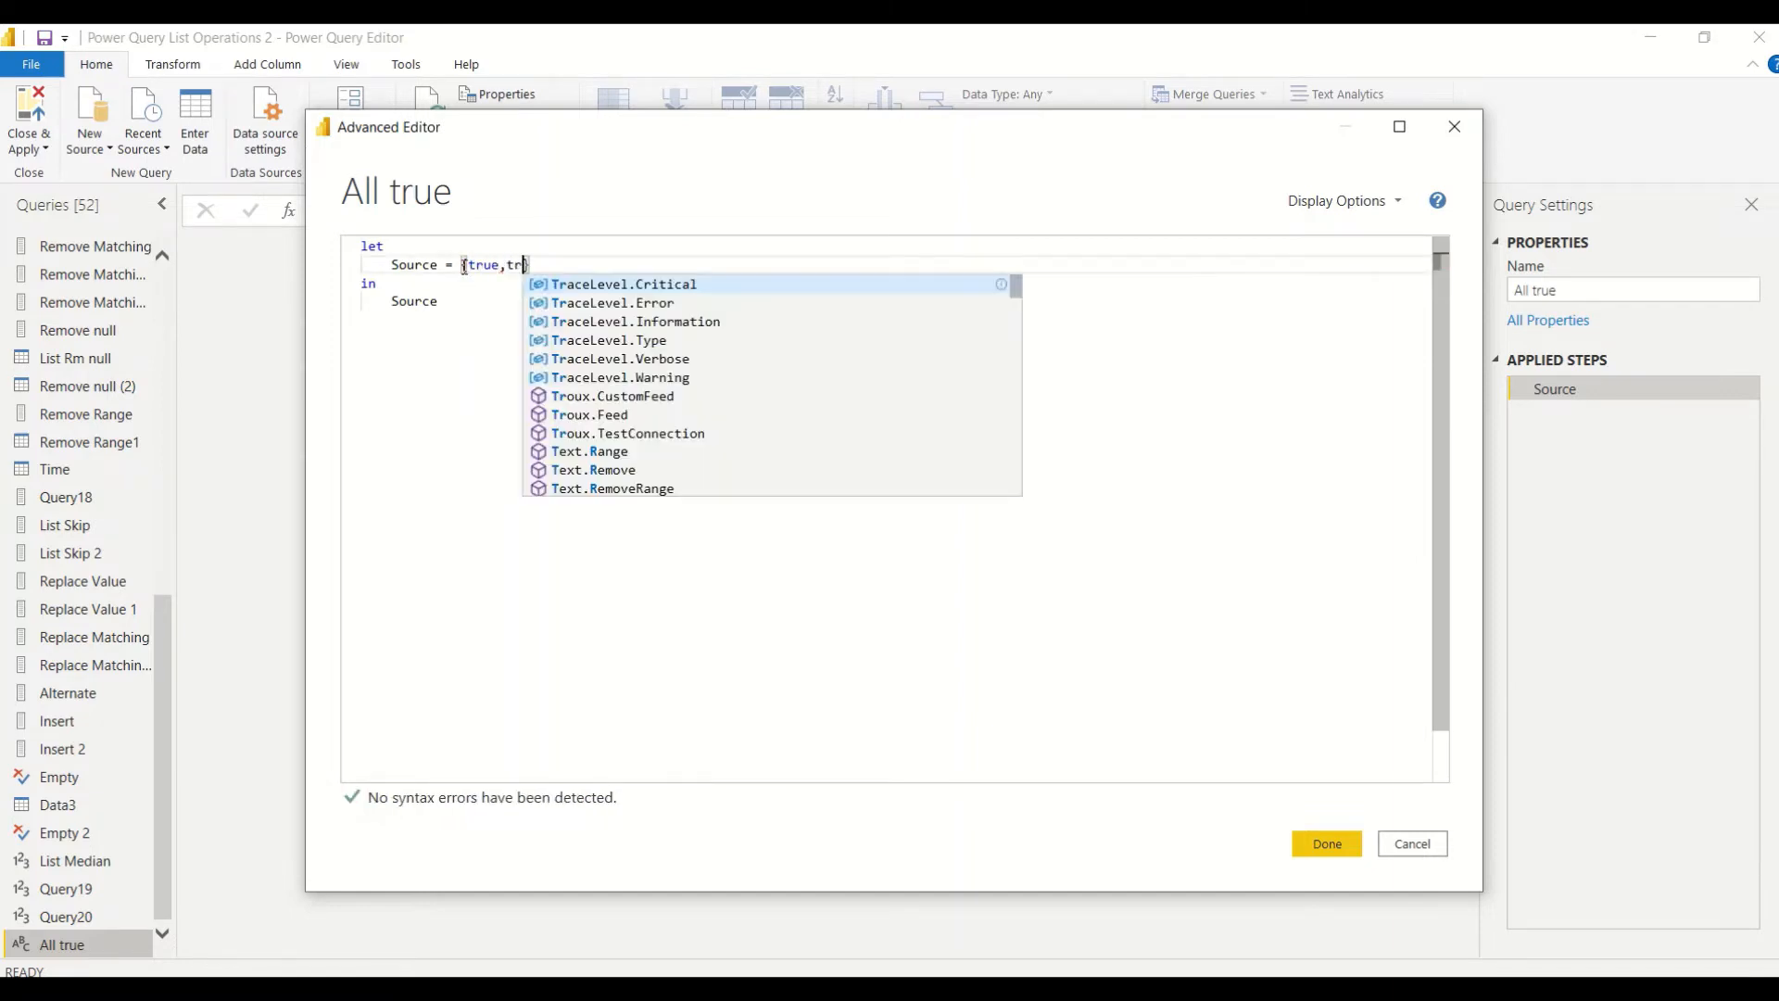
pyautogui.write('fale')
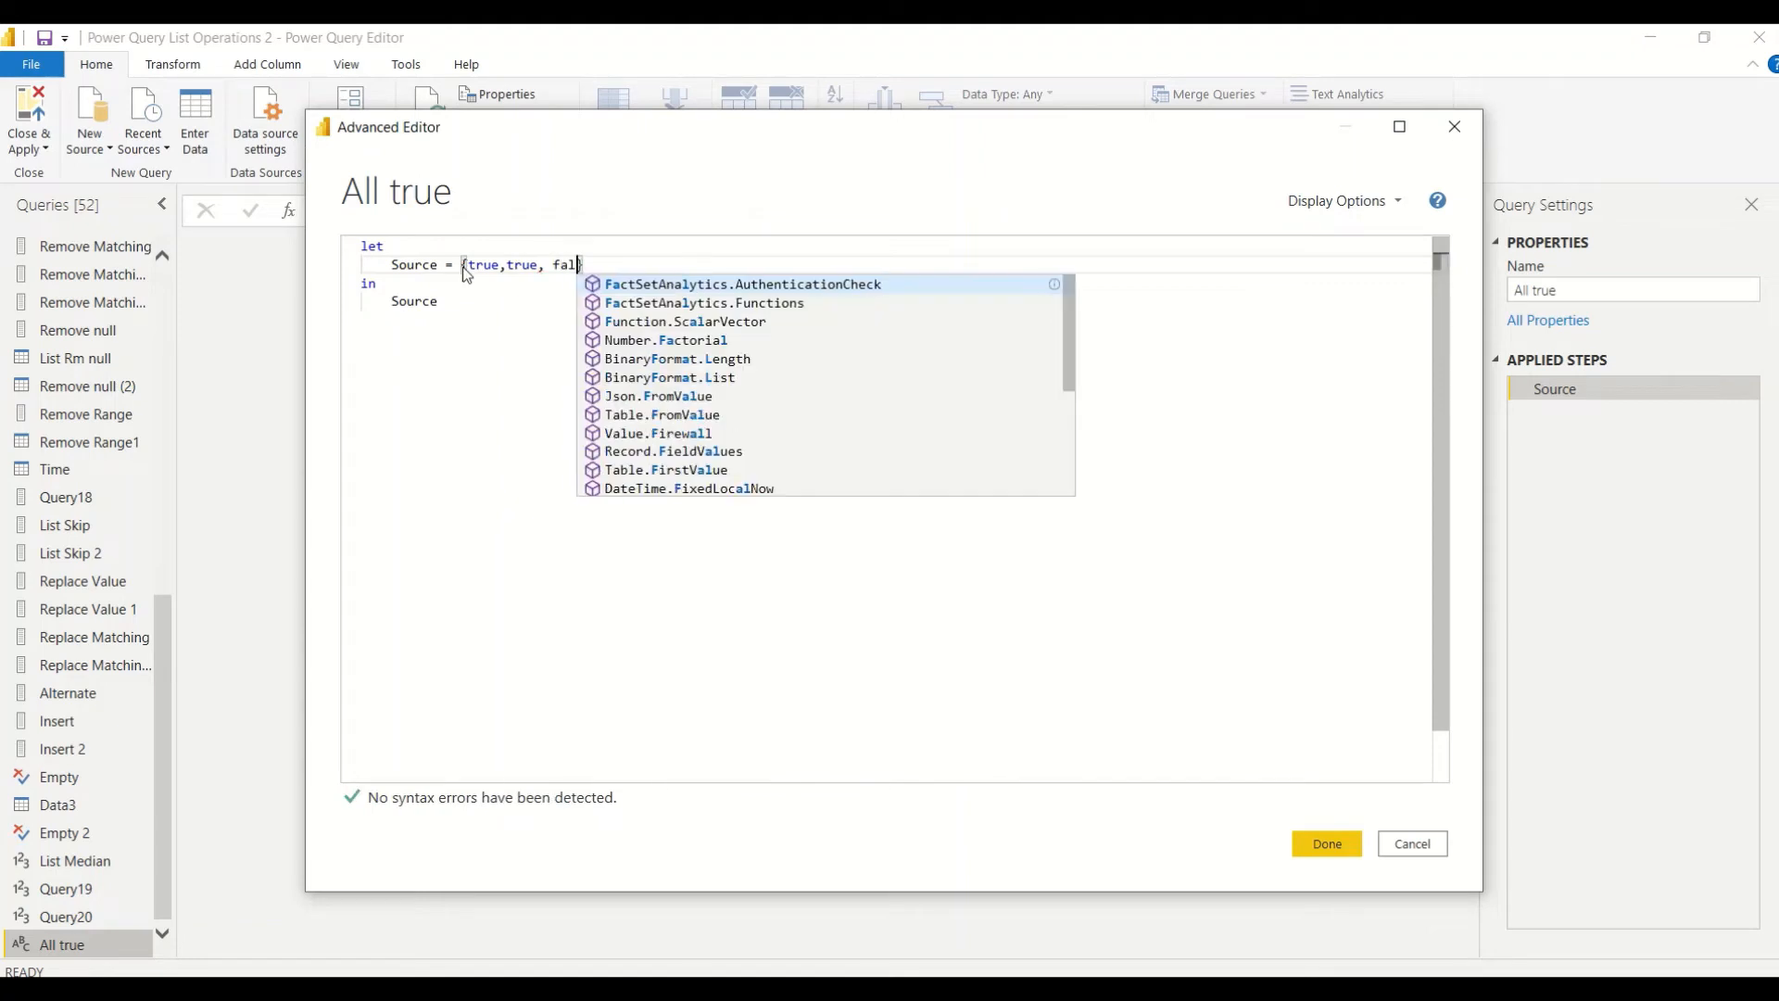
pyautogui.press('BackSpace')
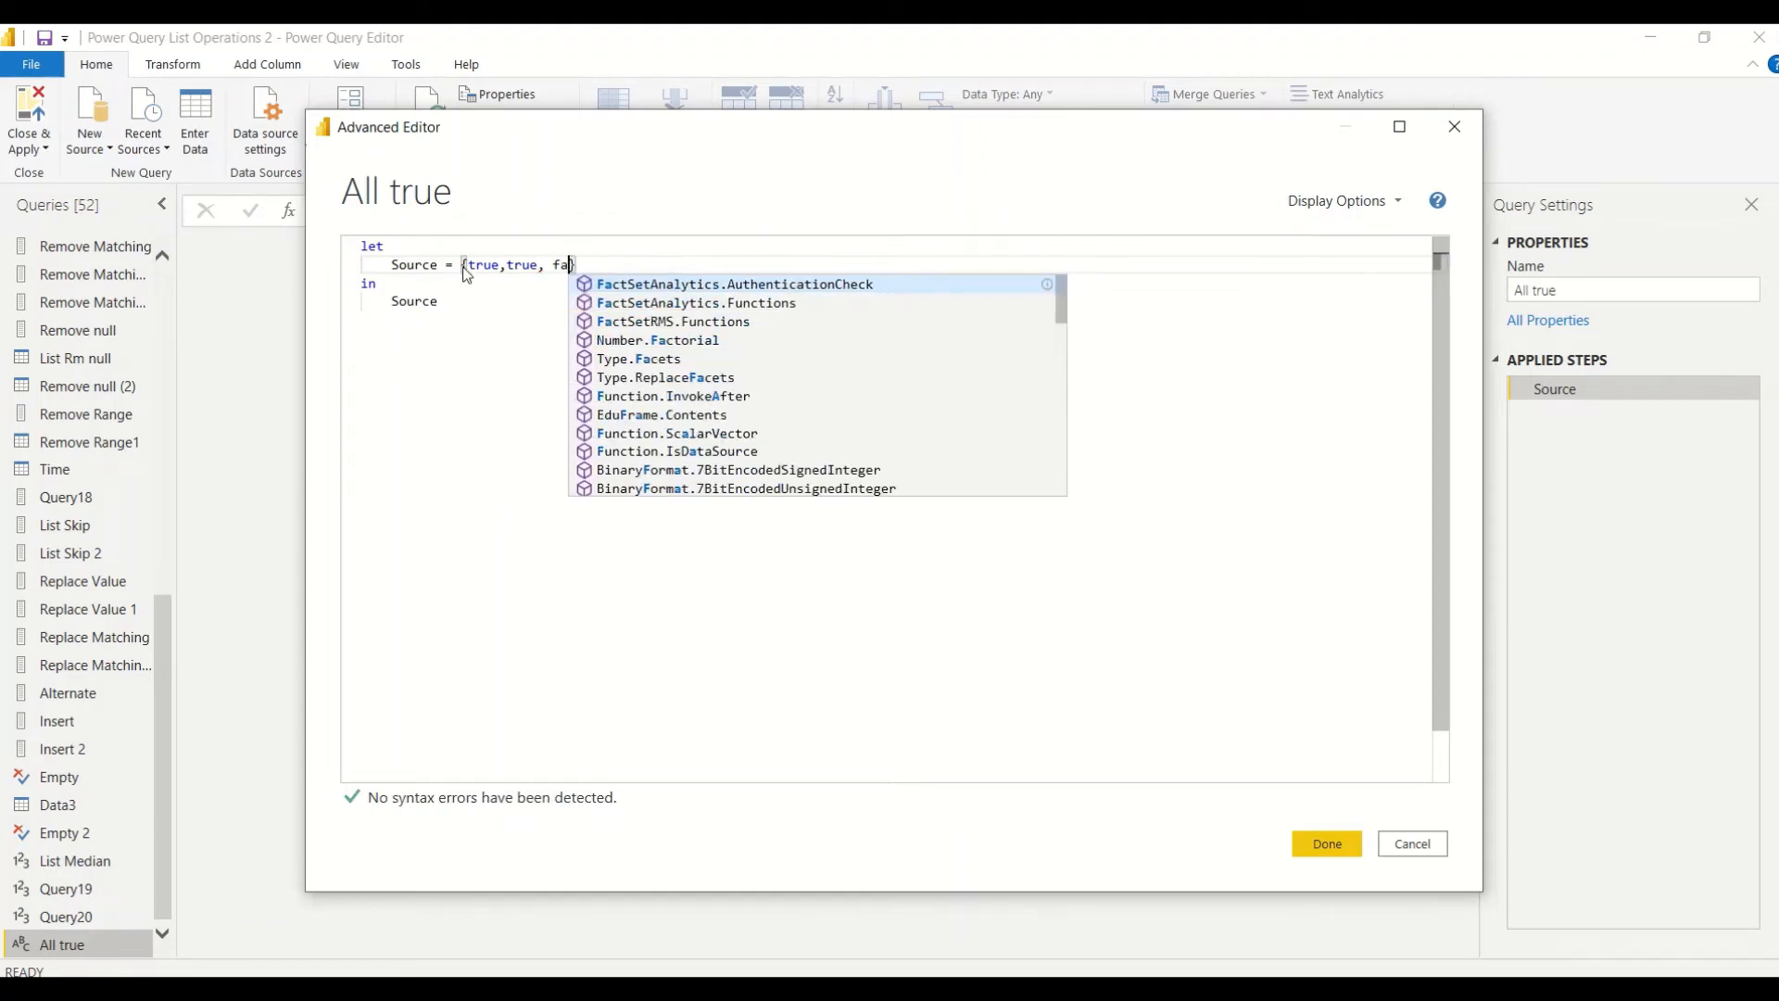
pyautogui.write('se')
pyautogui.press('End')
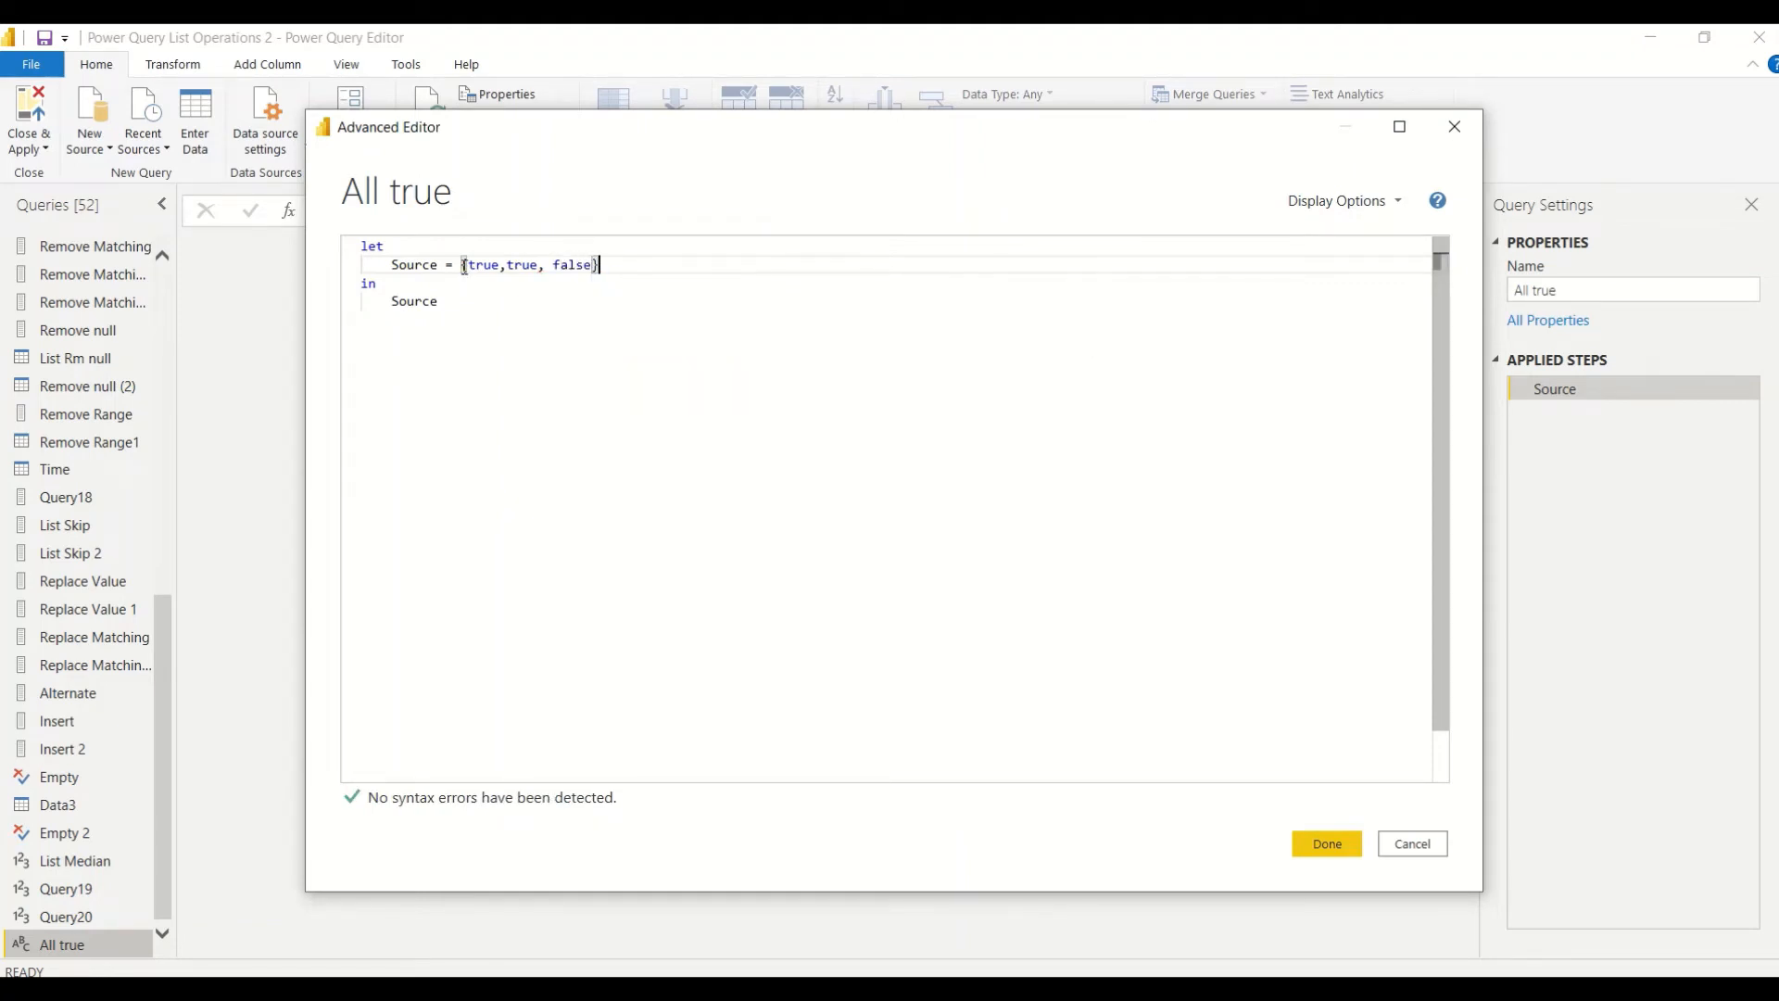
pyautogui.click(1322, 843)
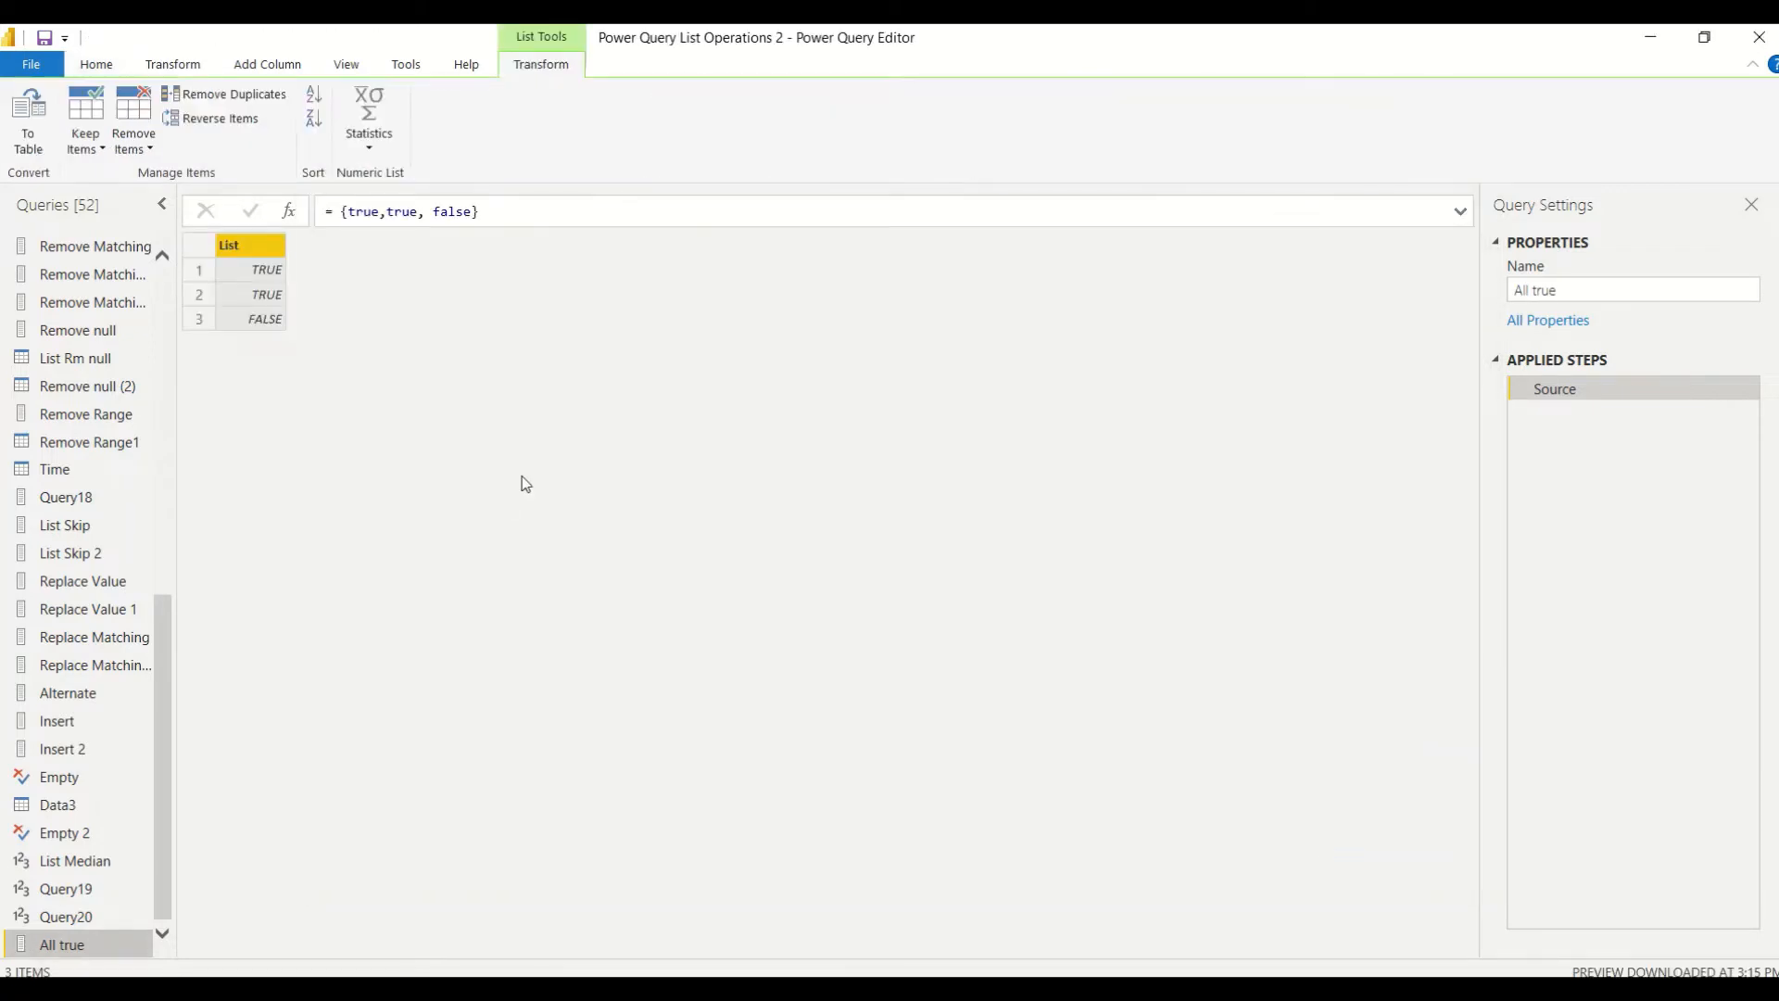
# Wrap the list in the List.AllTrue function so the Source formula reads List.AllTrue({true,true, false}).
pyautogui.rightClick(68, 949)
pyautogui.click(634, 415)
pyautogui.click(345, 213)
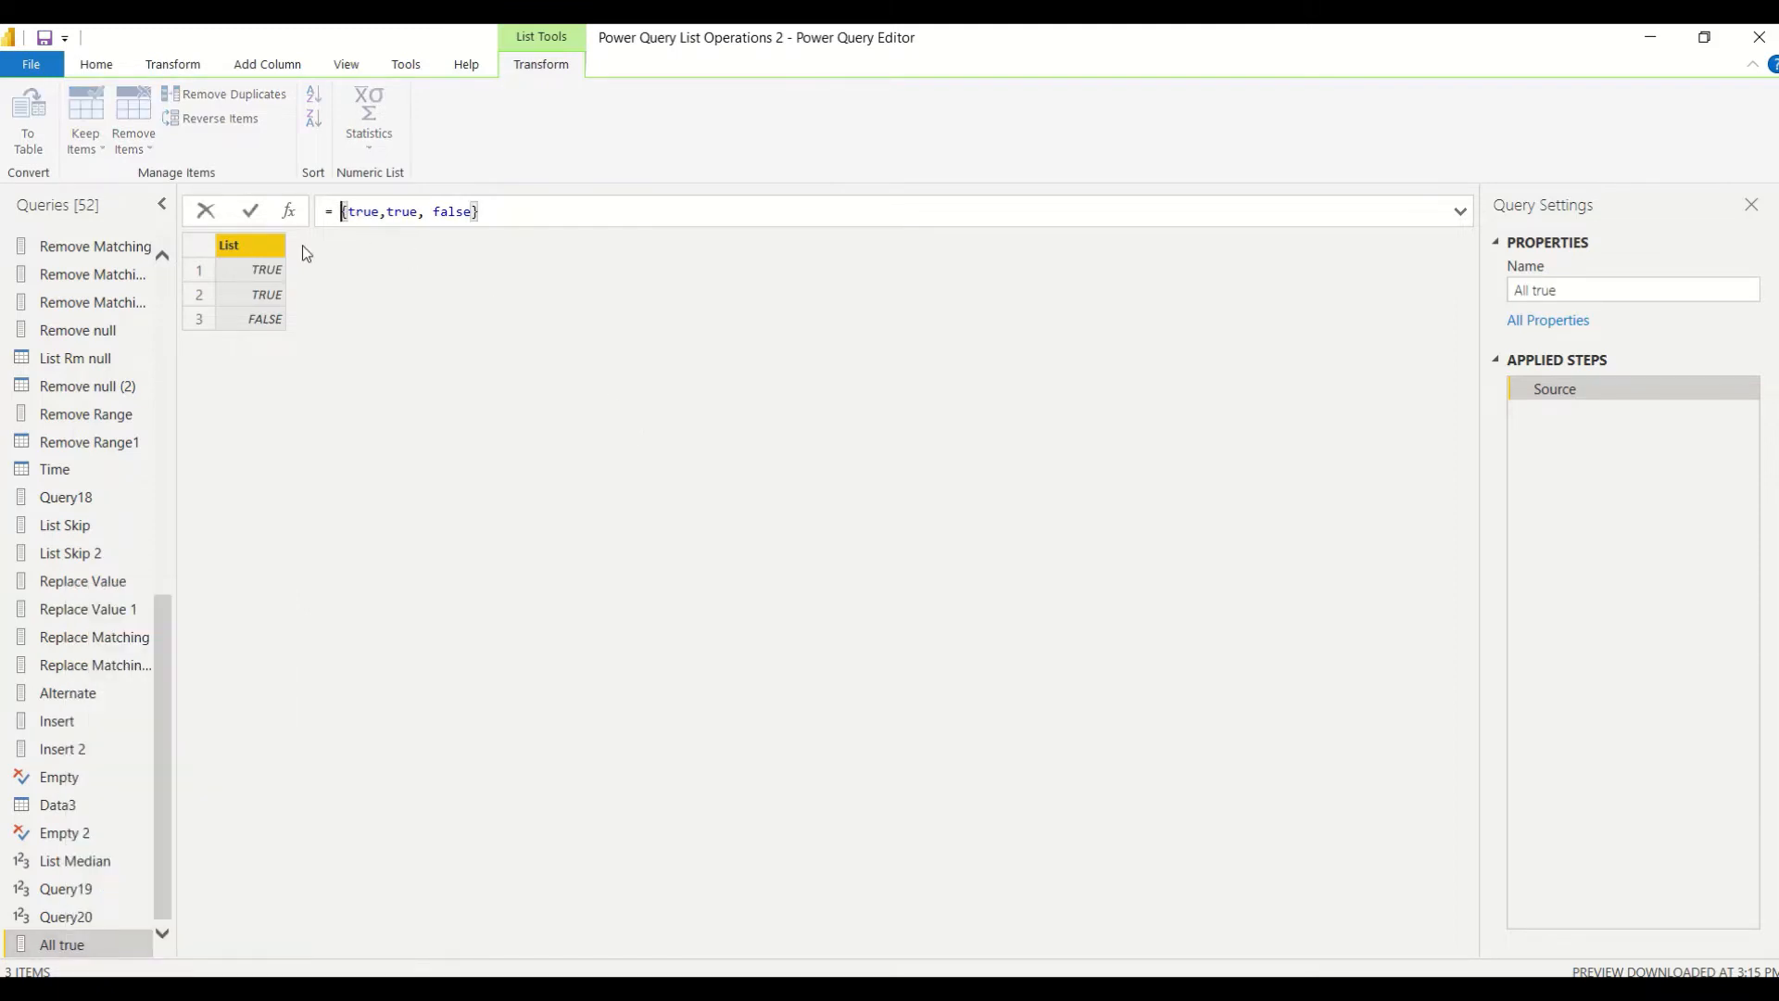
pyautogui.write('List,All')
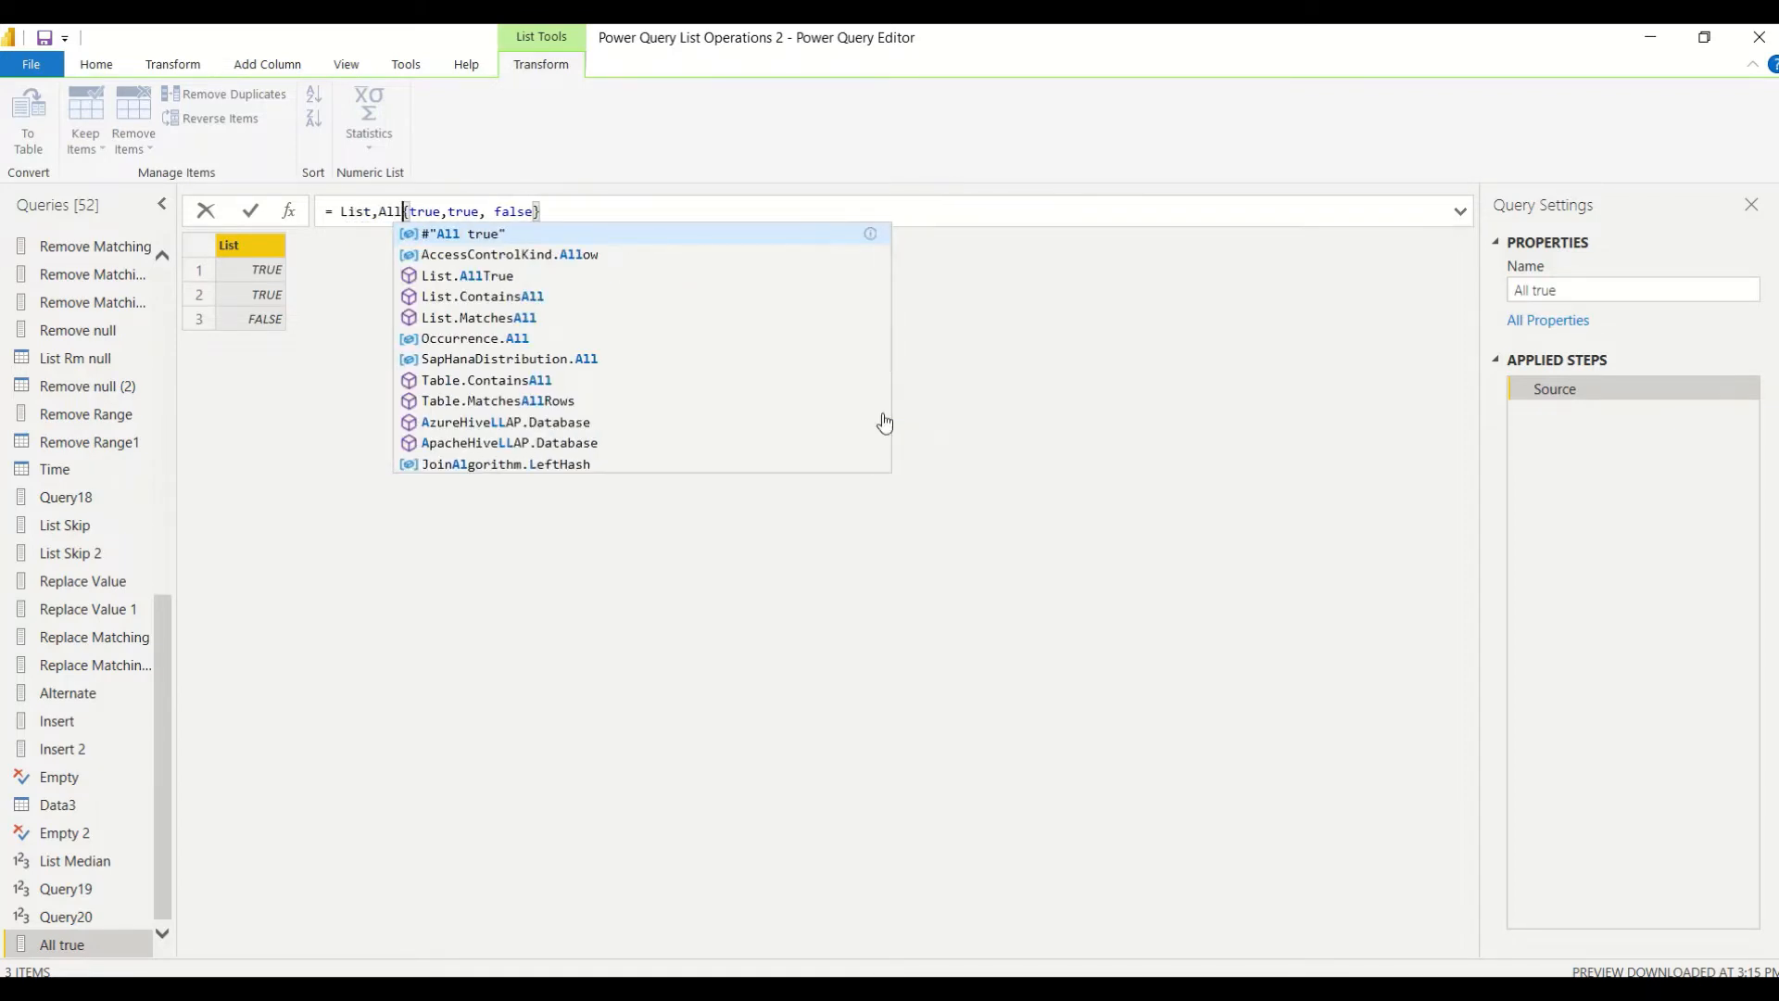
pyautogui.press('BackSpace')
pyautogui.press('BackSpace')
pyautogui.press('BackSpace')
pyautogui.press('BackSpace')
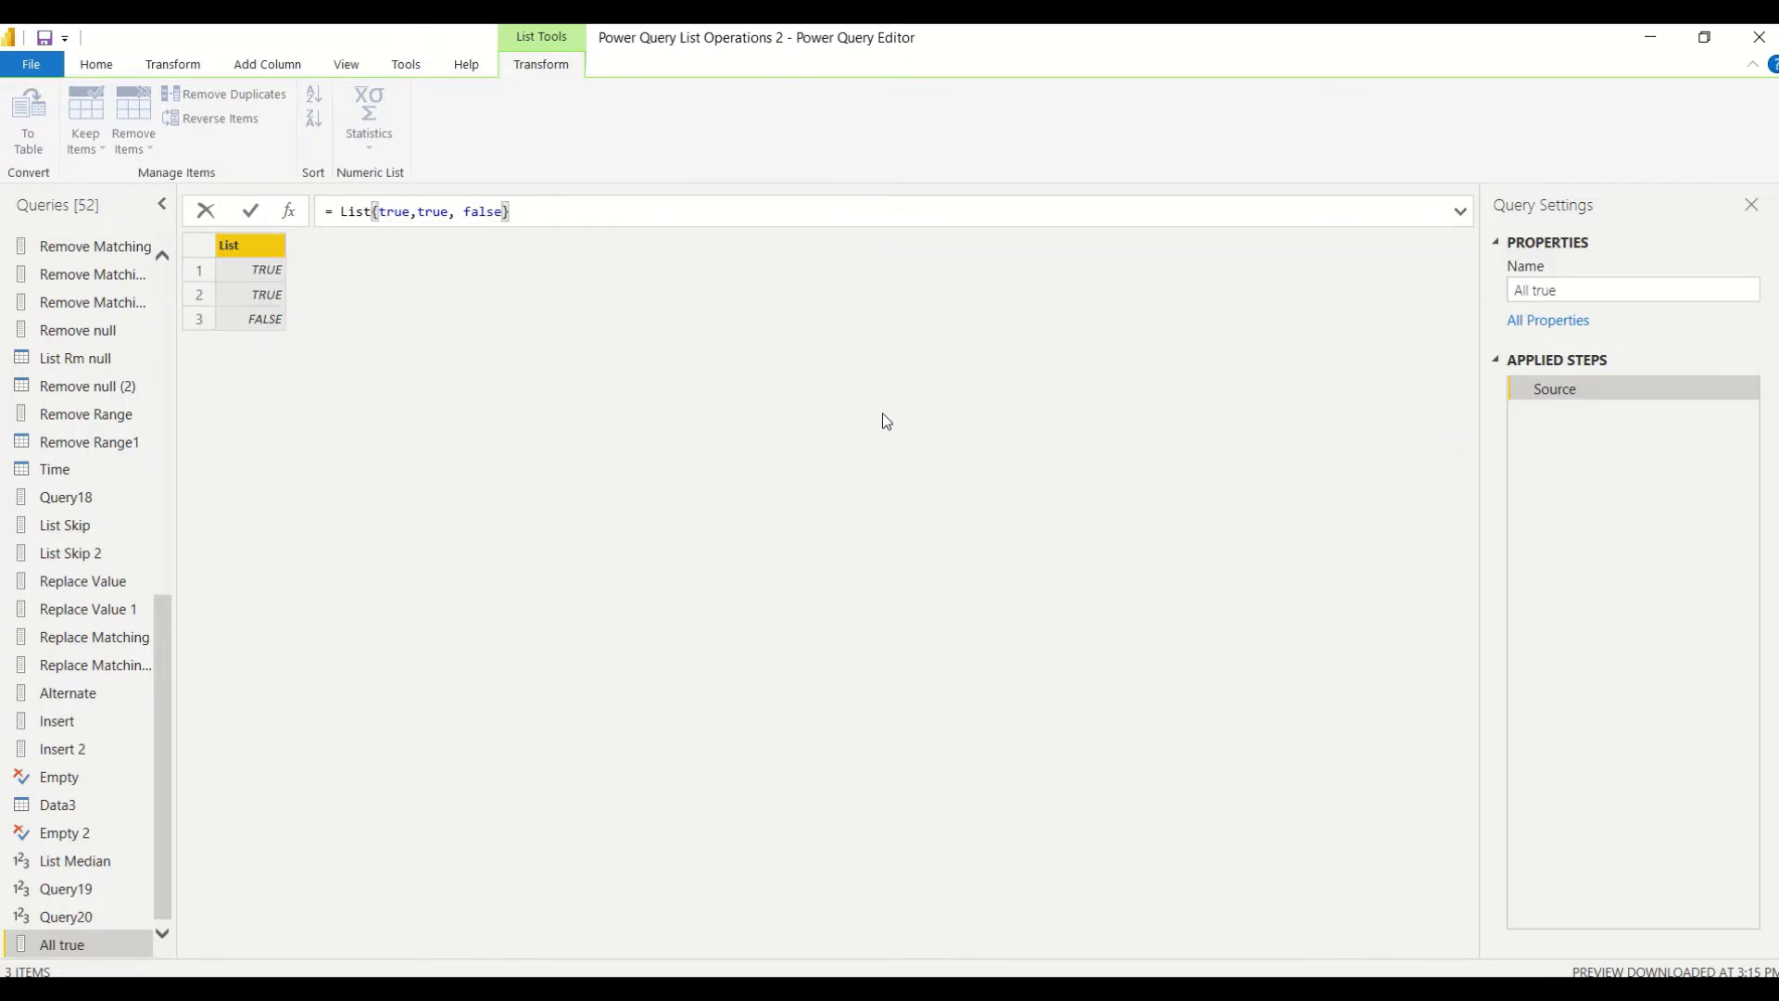
pyautogui.write('.All')
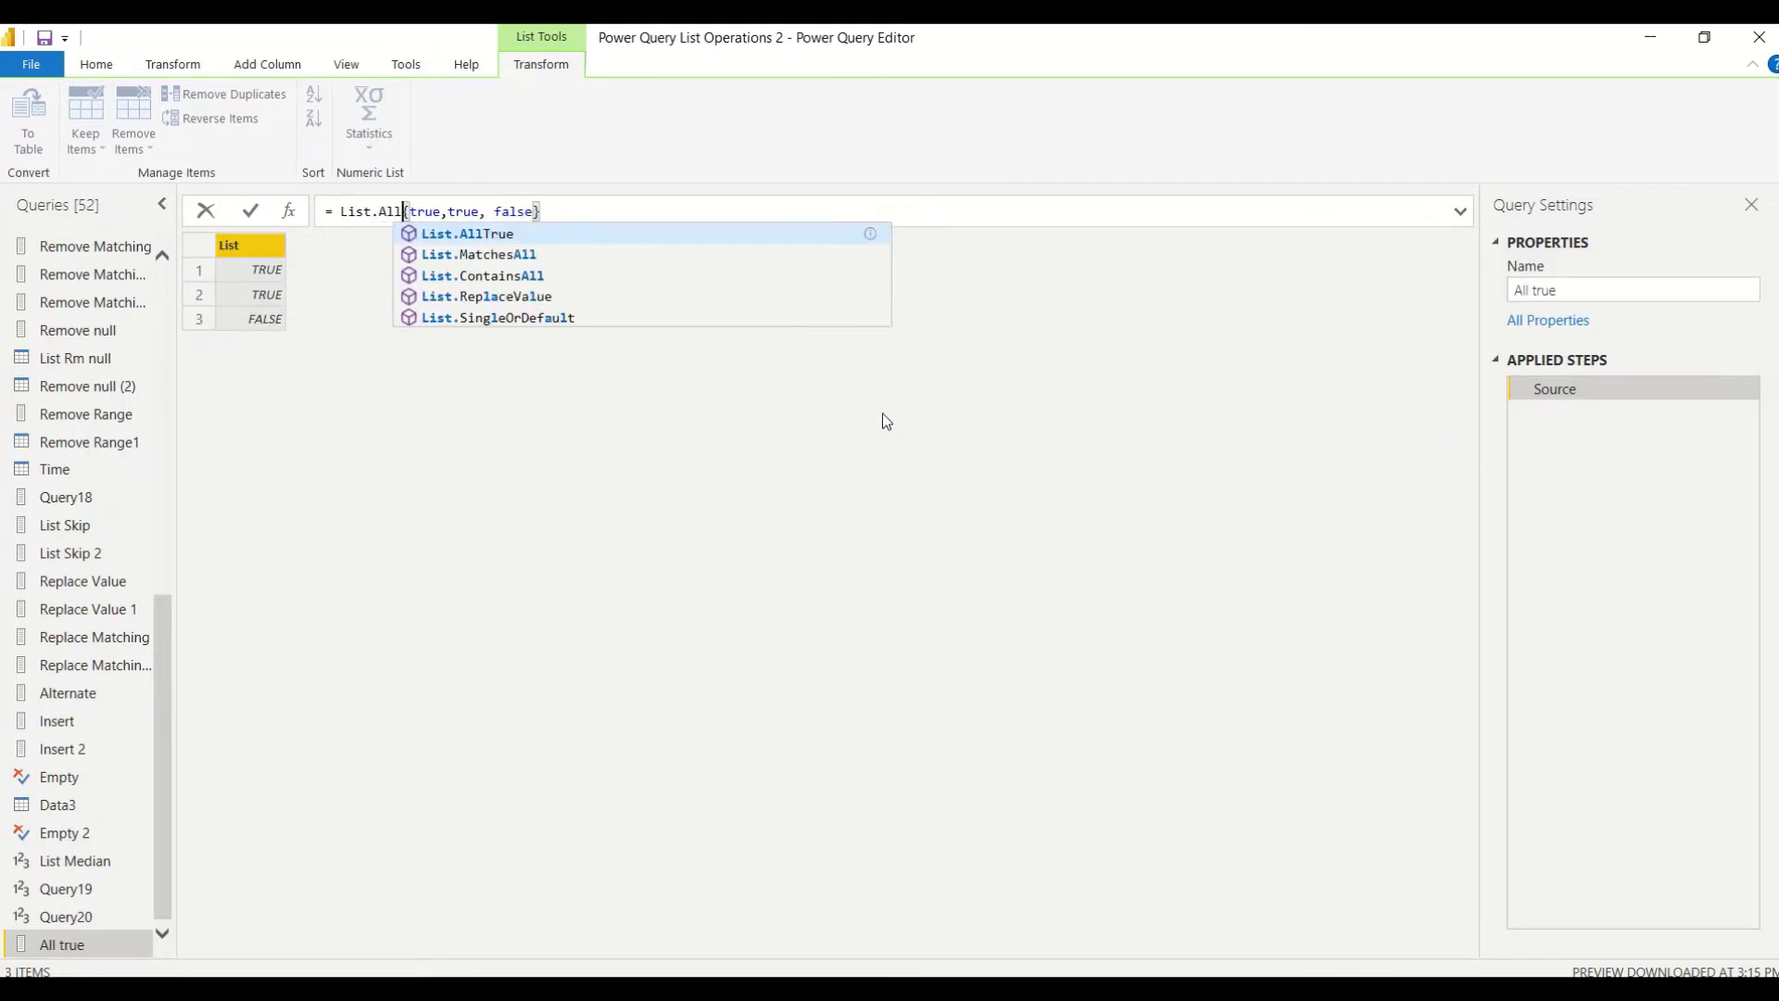
pyautogui.press('Tab')
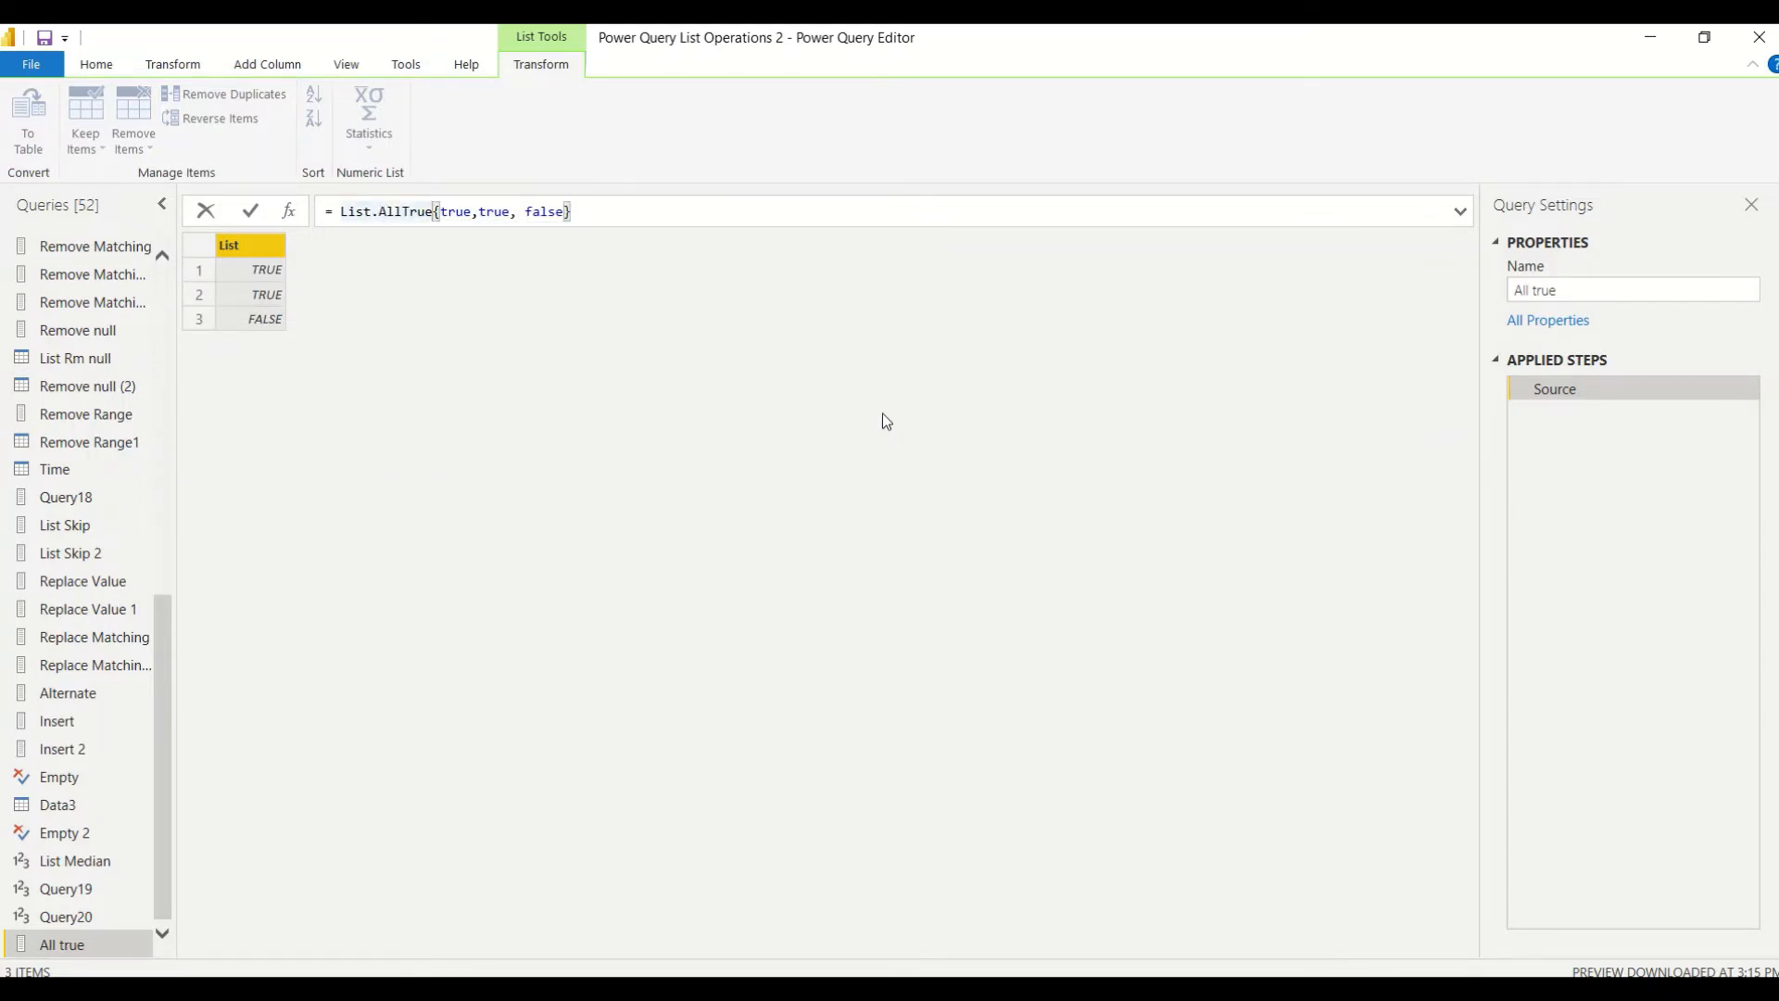
pyautogui.write('(')
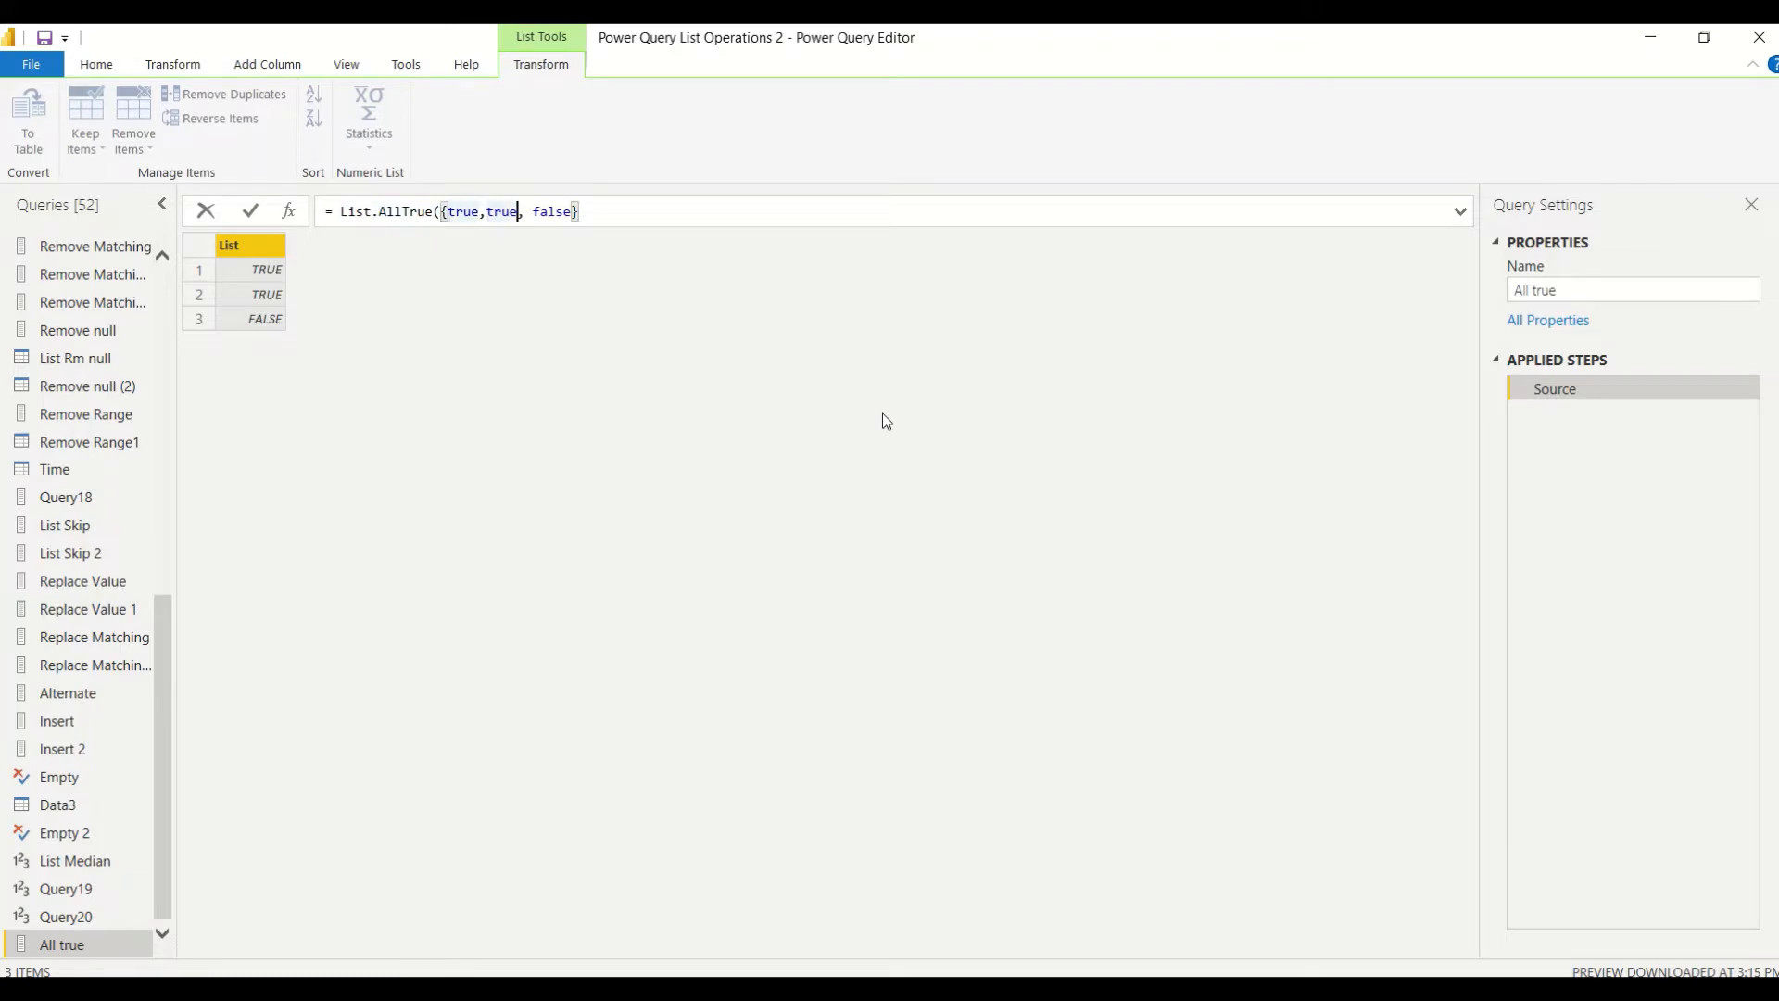
pyautogui.press('End')
pyautogui.write(')')
pyautogui.press('Return')
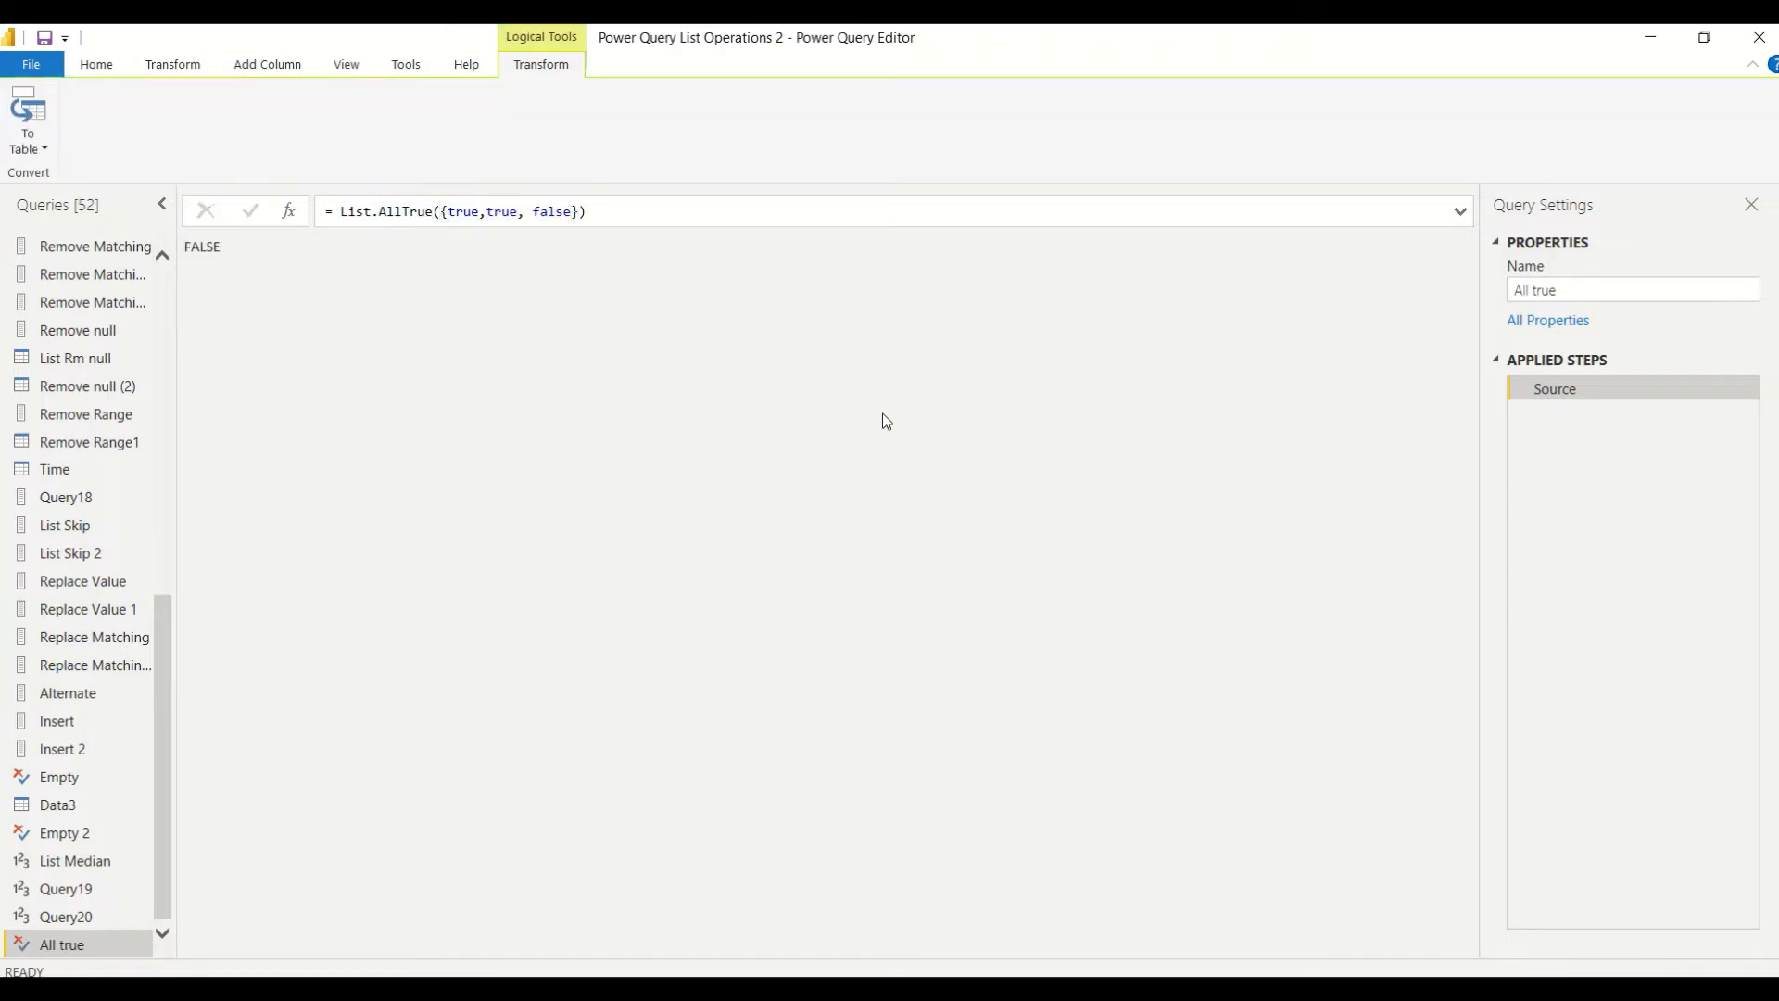
pyautogui.click(535, 213)
pyautogui.doubleClick(537, 213)
pyautogui.write('alltru')
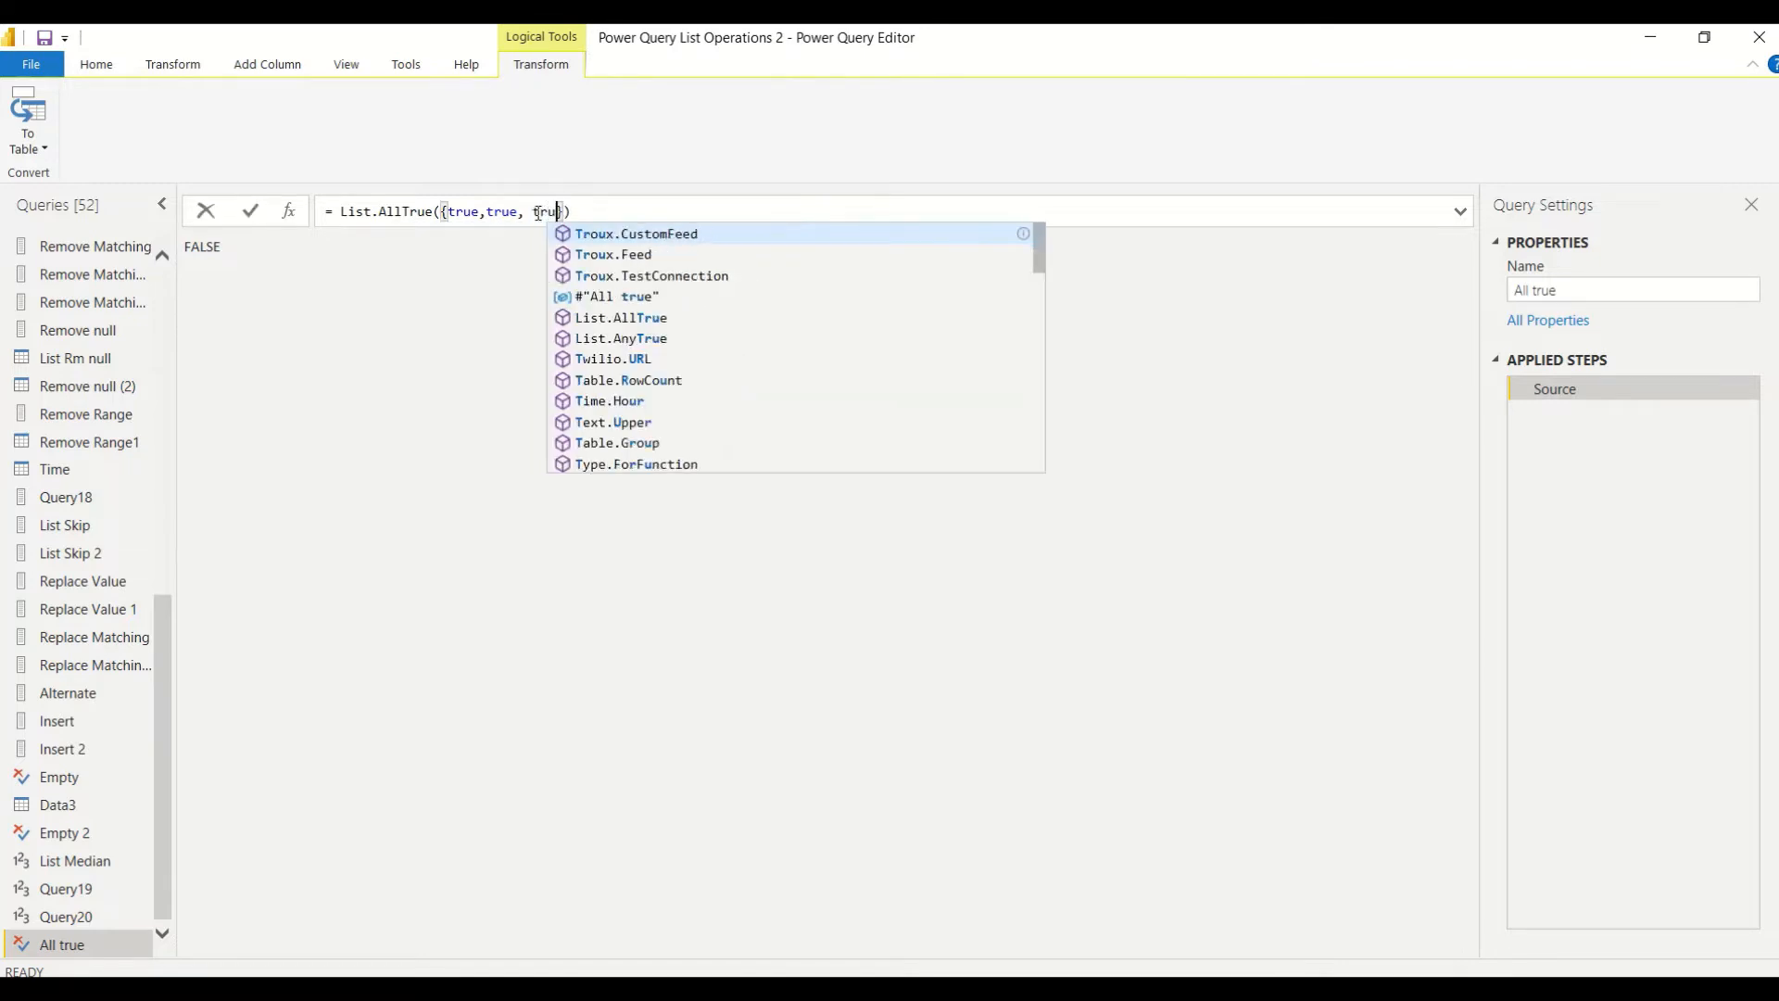
pyautogui.press('Tab')
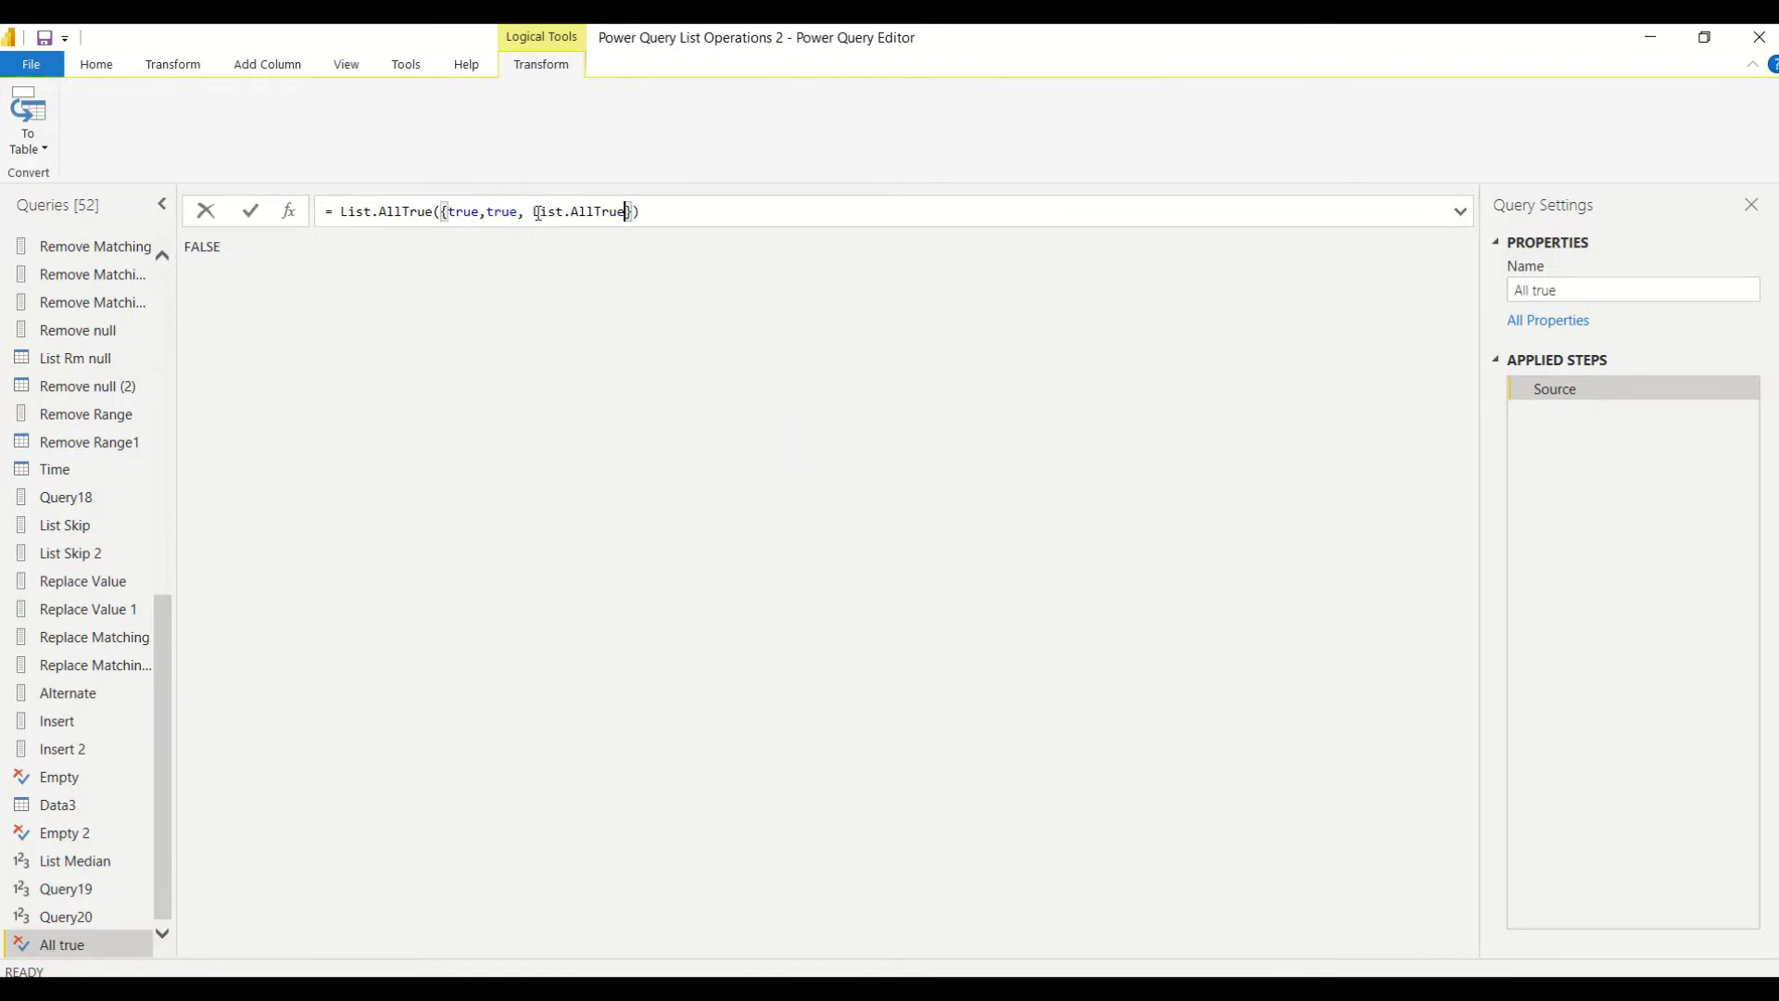
pyautogui.press('Return')
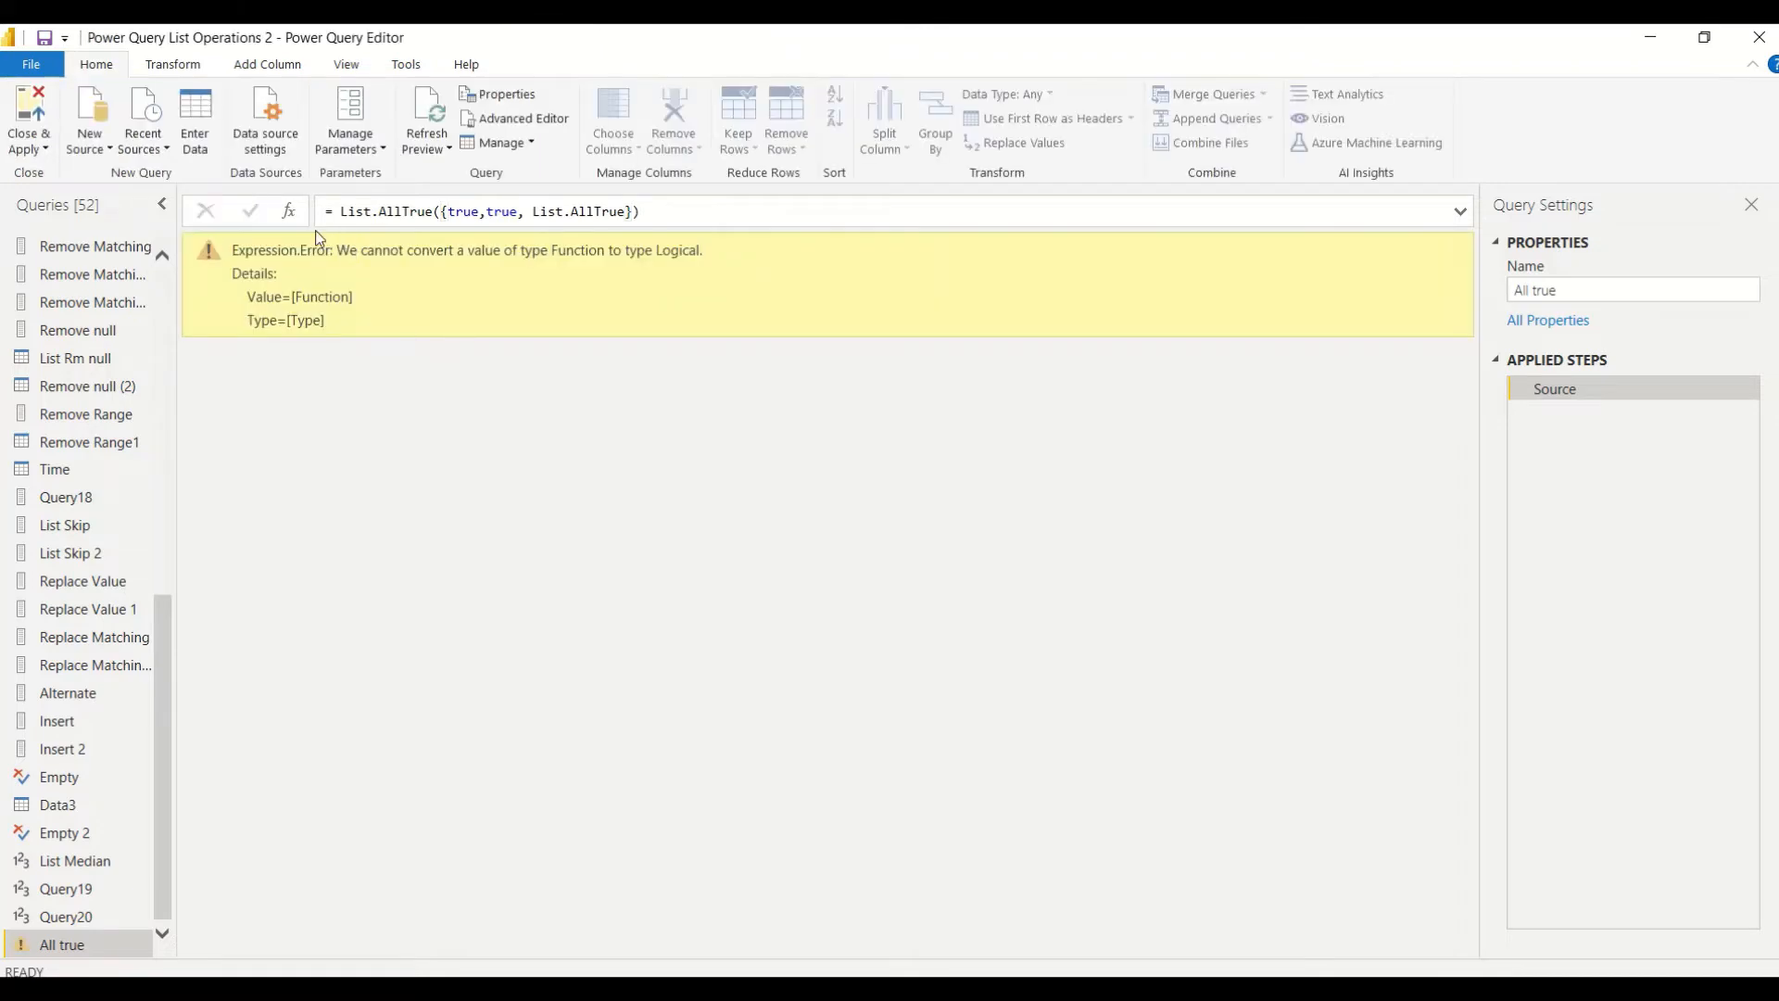
# Replace the third list item with true so the formula reads List.AllTrue({true,true, true}).
pyautogui.doubleClick(547, 212)
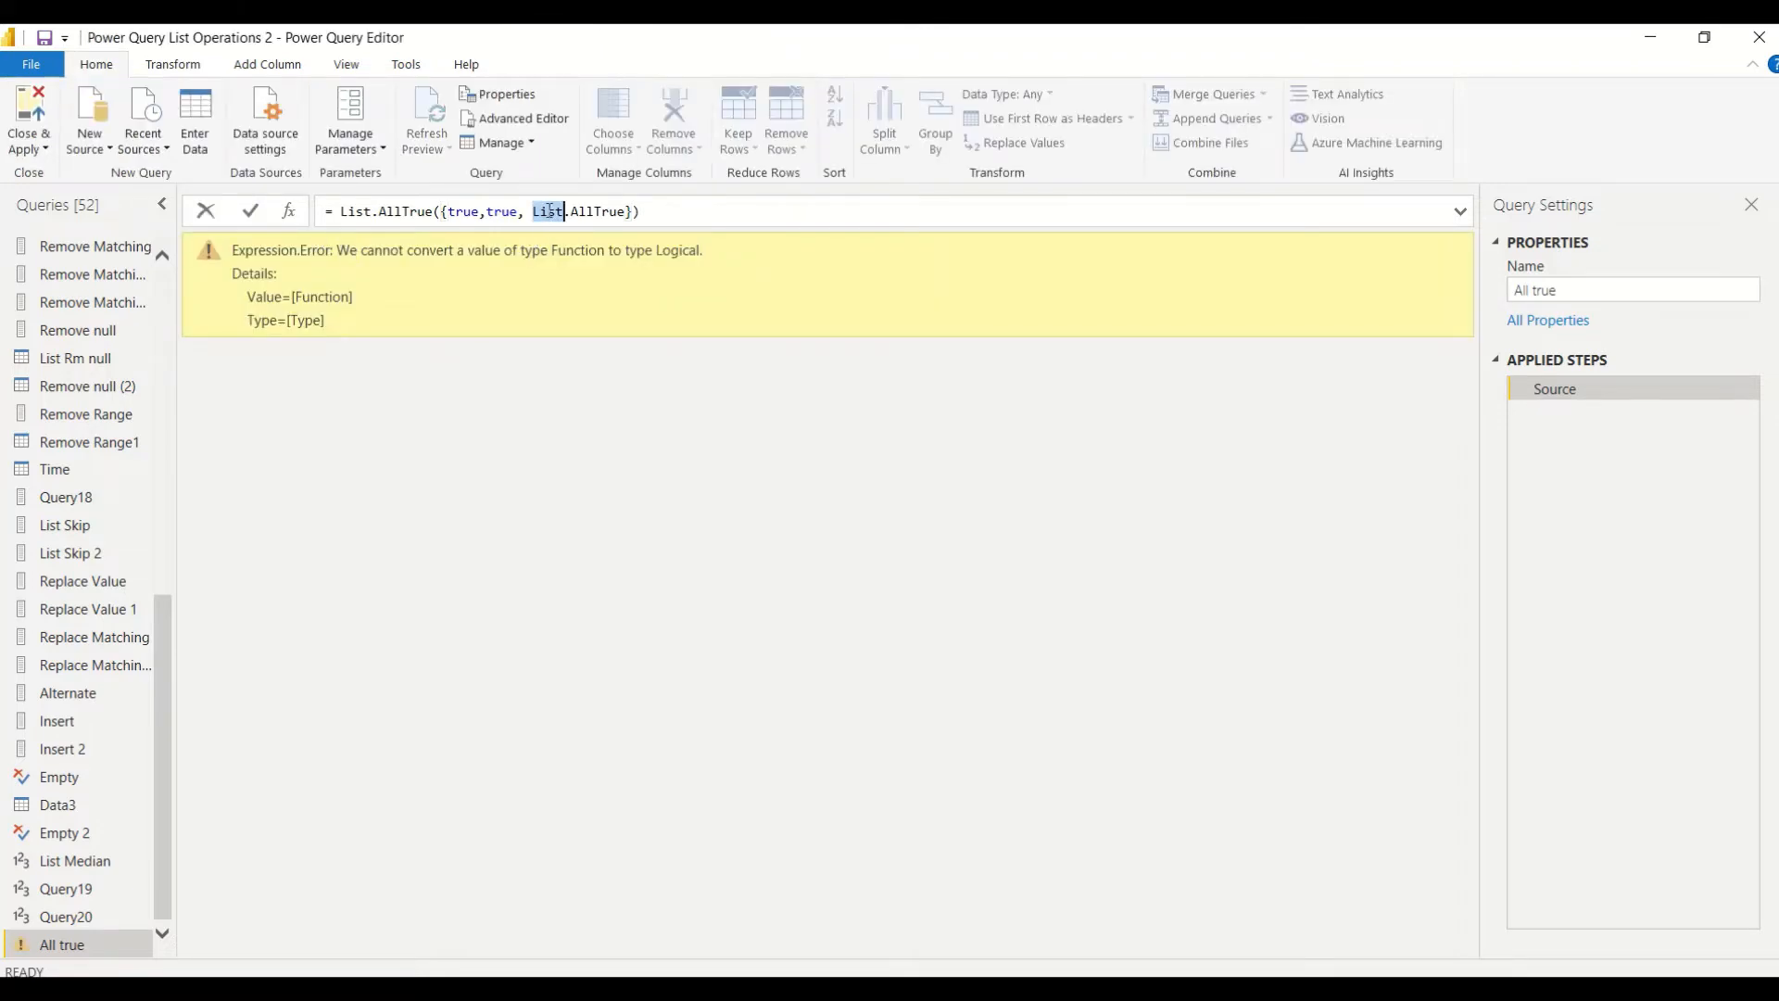
pyautogui.doubleClick(511, 212)
pyautogui.moveTo(533, 211); pyautogui.dragTo(628, 211)
pyautogui.write('true}')
pyautogui.press('Return')
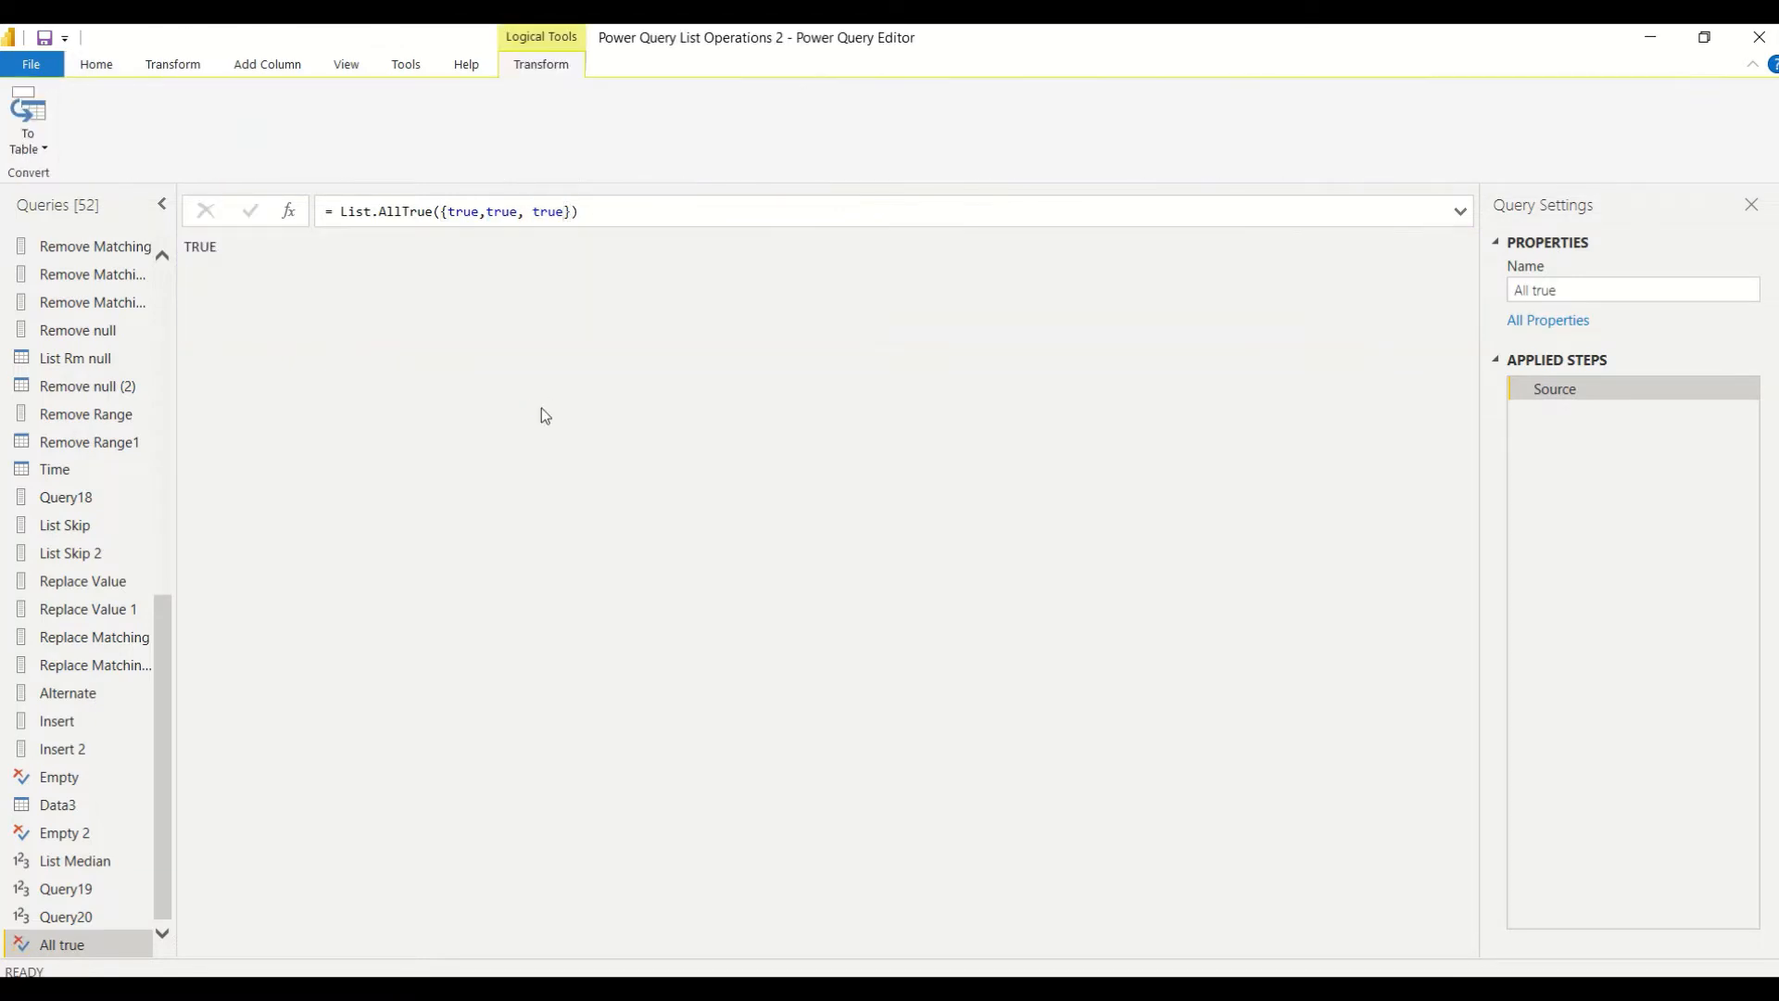
# Try the numbers 1 and 0 in turn as the third item of the List.AllTrue list.
pyautogui.doubleClick(545, 211)
pyautogui.write('1')
pyautogui.press('Return')
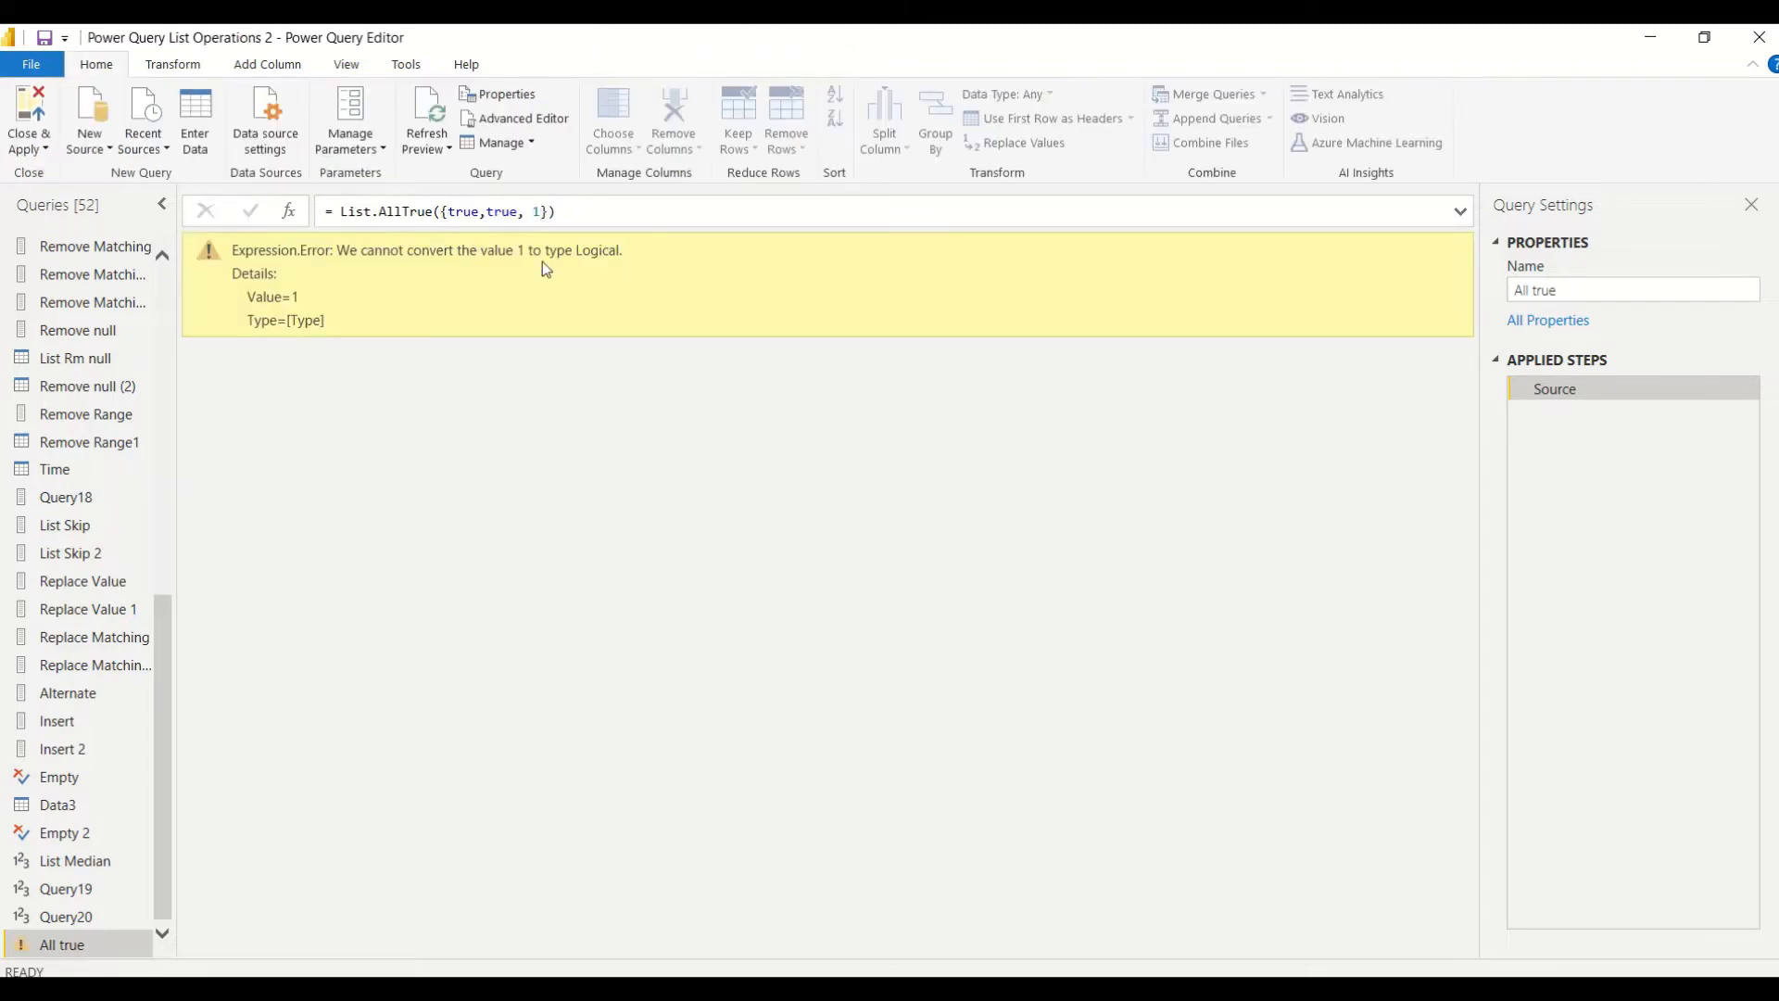
pyautogui.doubleClick(539, 213)
pyautogui.write('0')
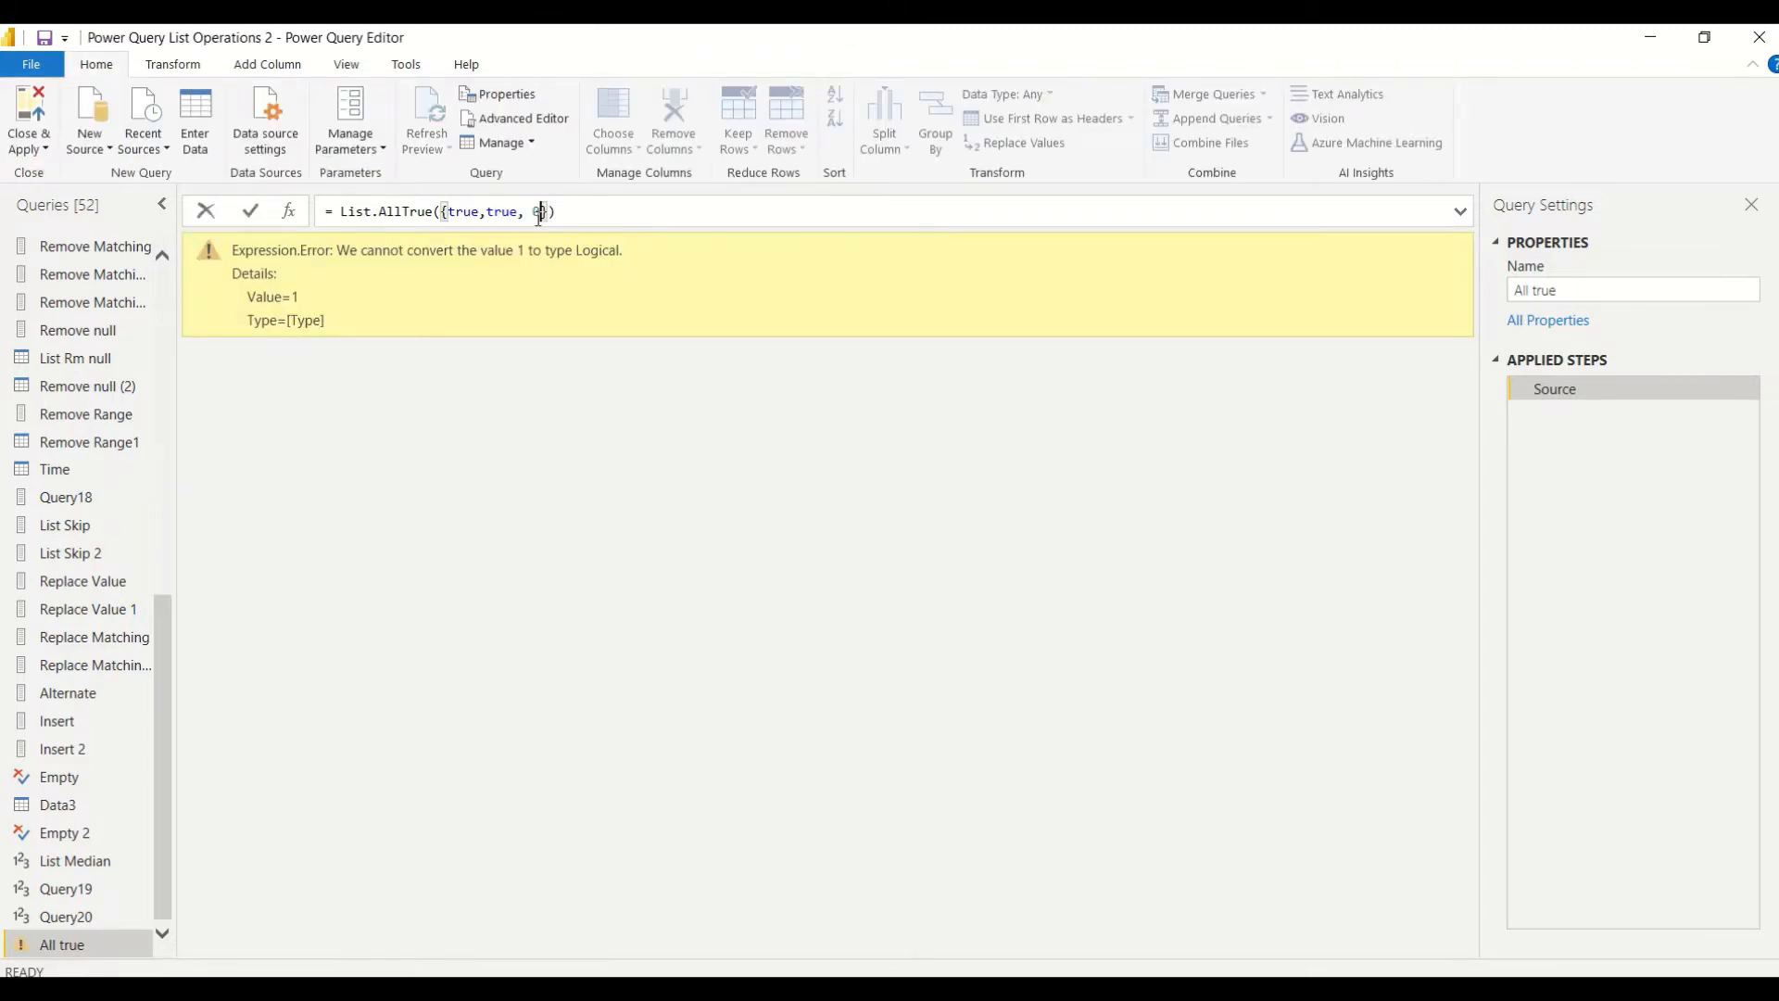
pyautogui.press('Return')
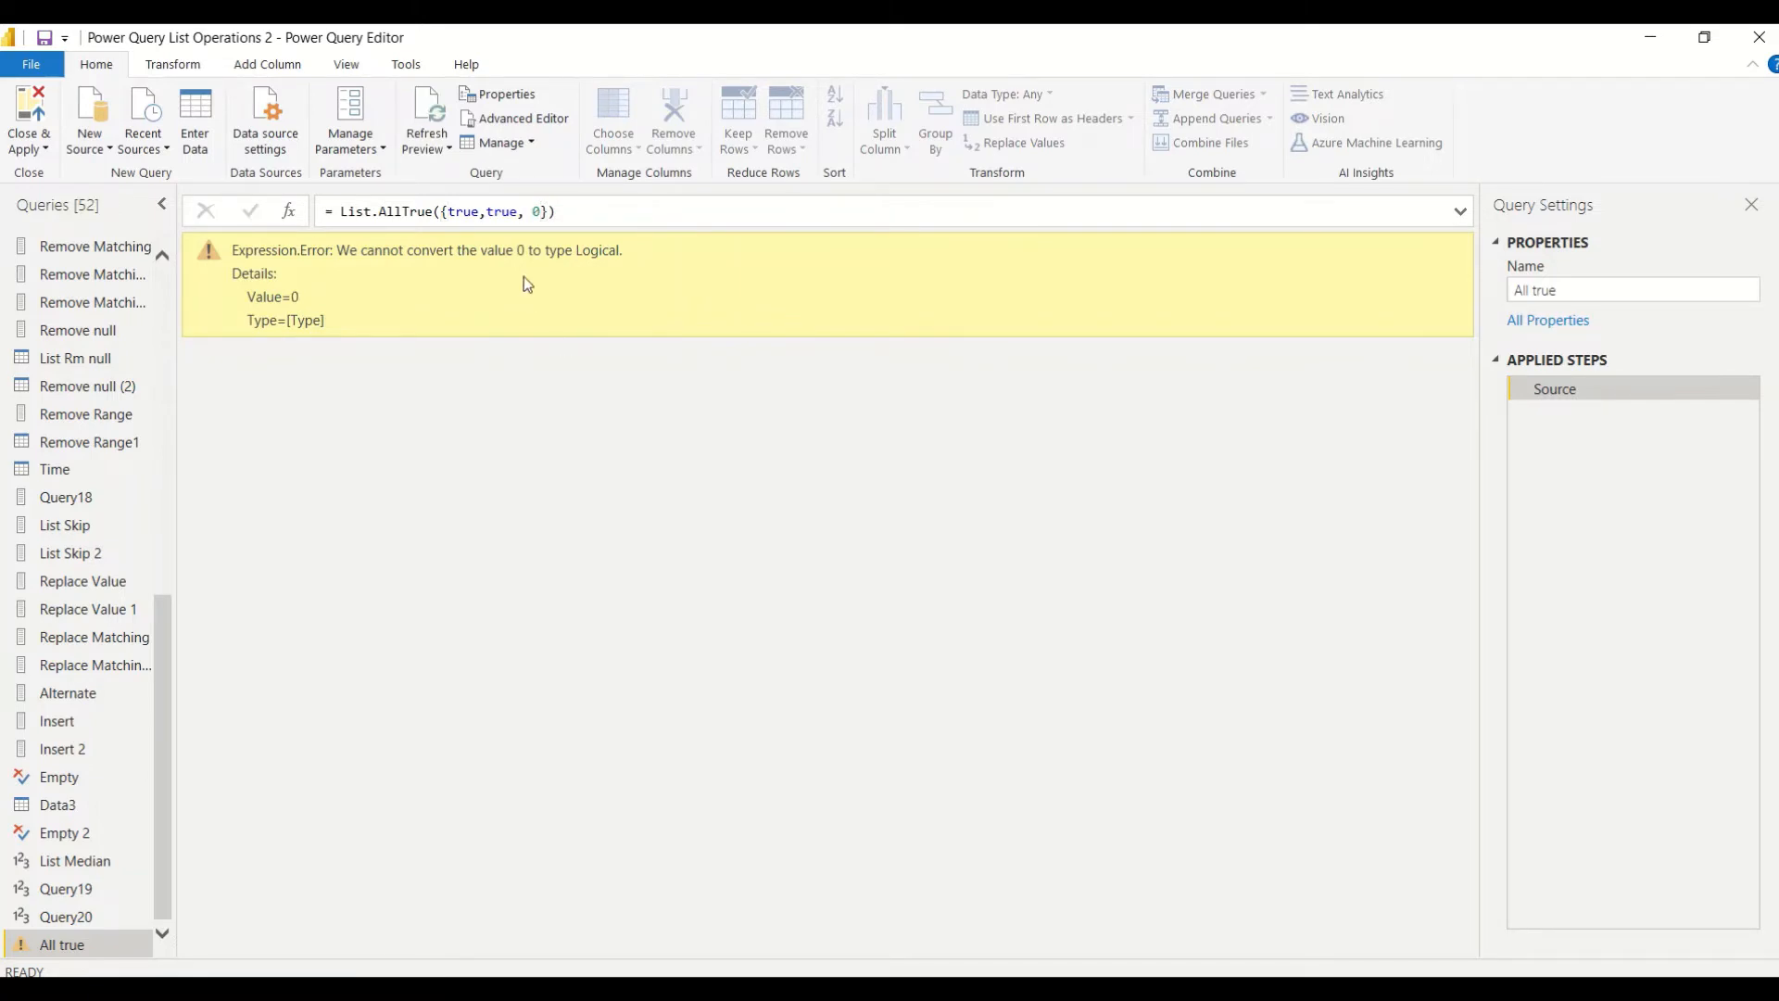
# Replace the third item of the List.AllTrue list with the comparison 1=1.
pyautogui.doubleClick(536, 212)
pyautogui.write('1=1')
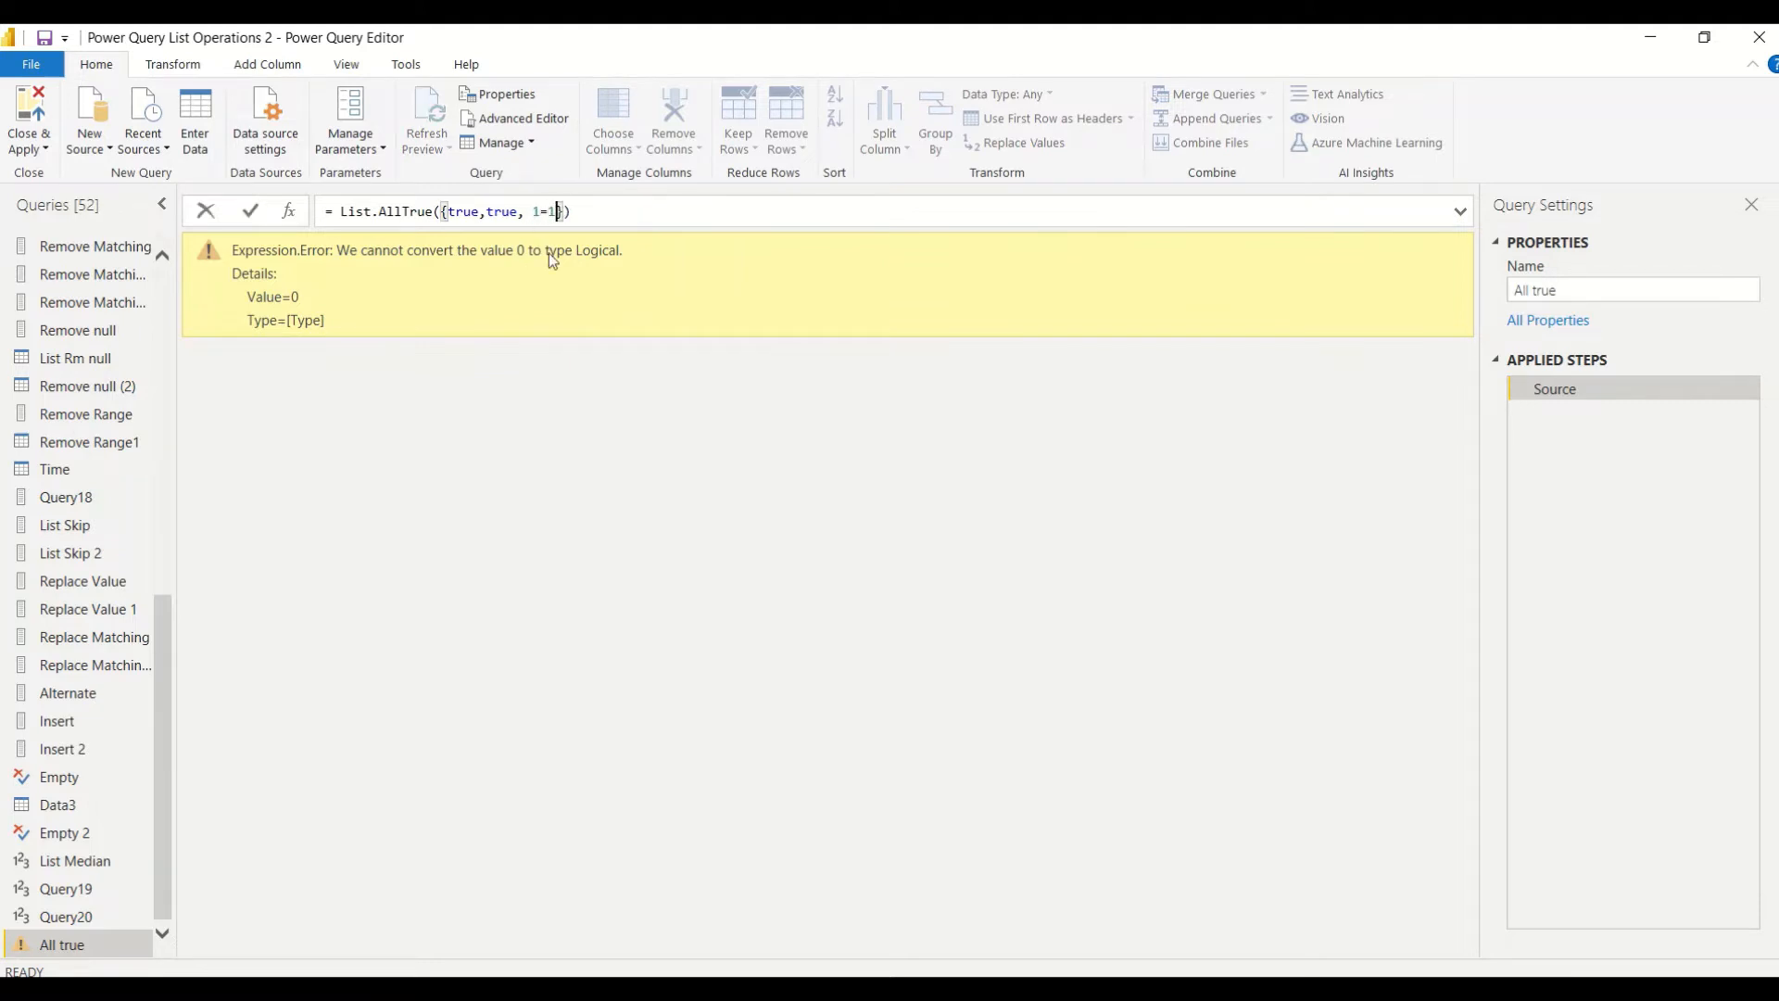
pyautogui.press('Return')
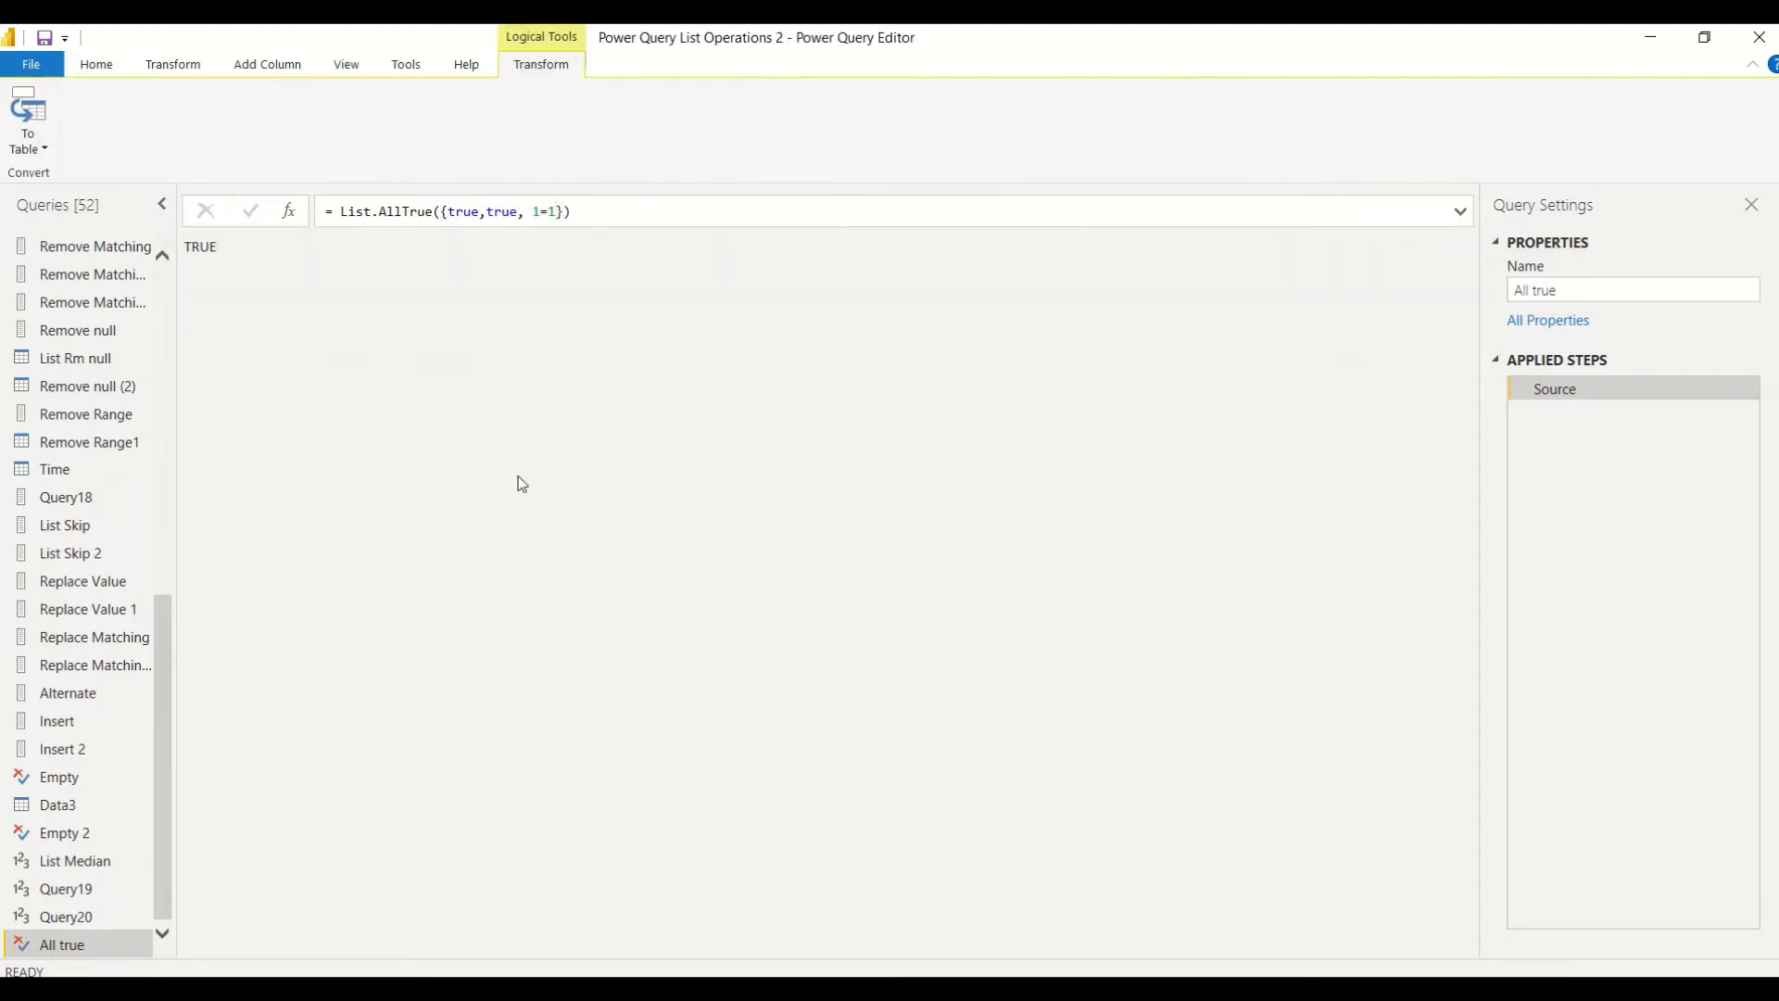
# Change the comparison in the List.AllTrue list to 2=1.
pyautogui.click(544, 211)
pyautogui.doubleClick(542, 211)
pyautogui.write('2')
pyautogui.press('Return')
# Look through the existing queries Query2, Query3 and Data for suitable sample data.
pyautogui.click(164, 297)
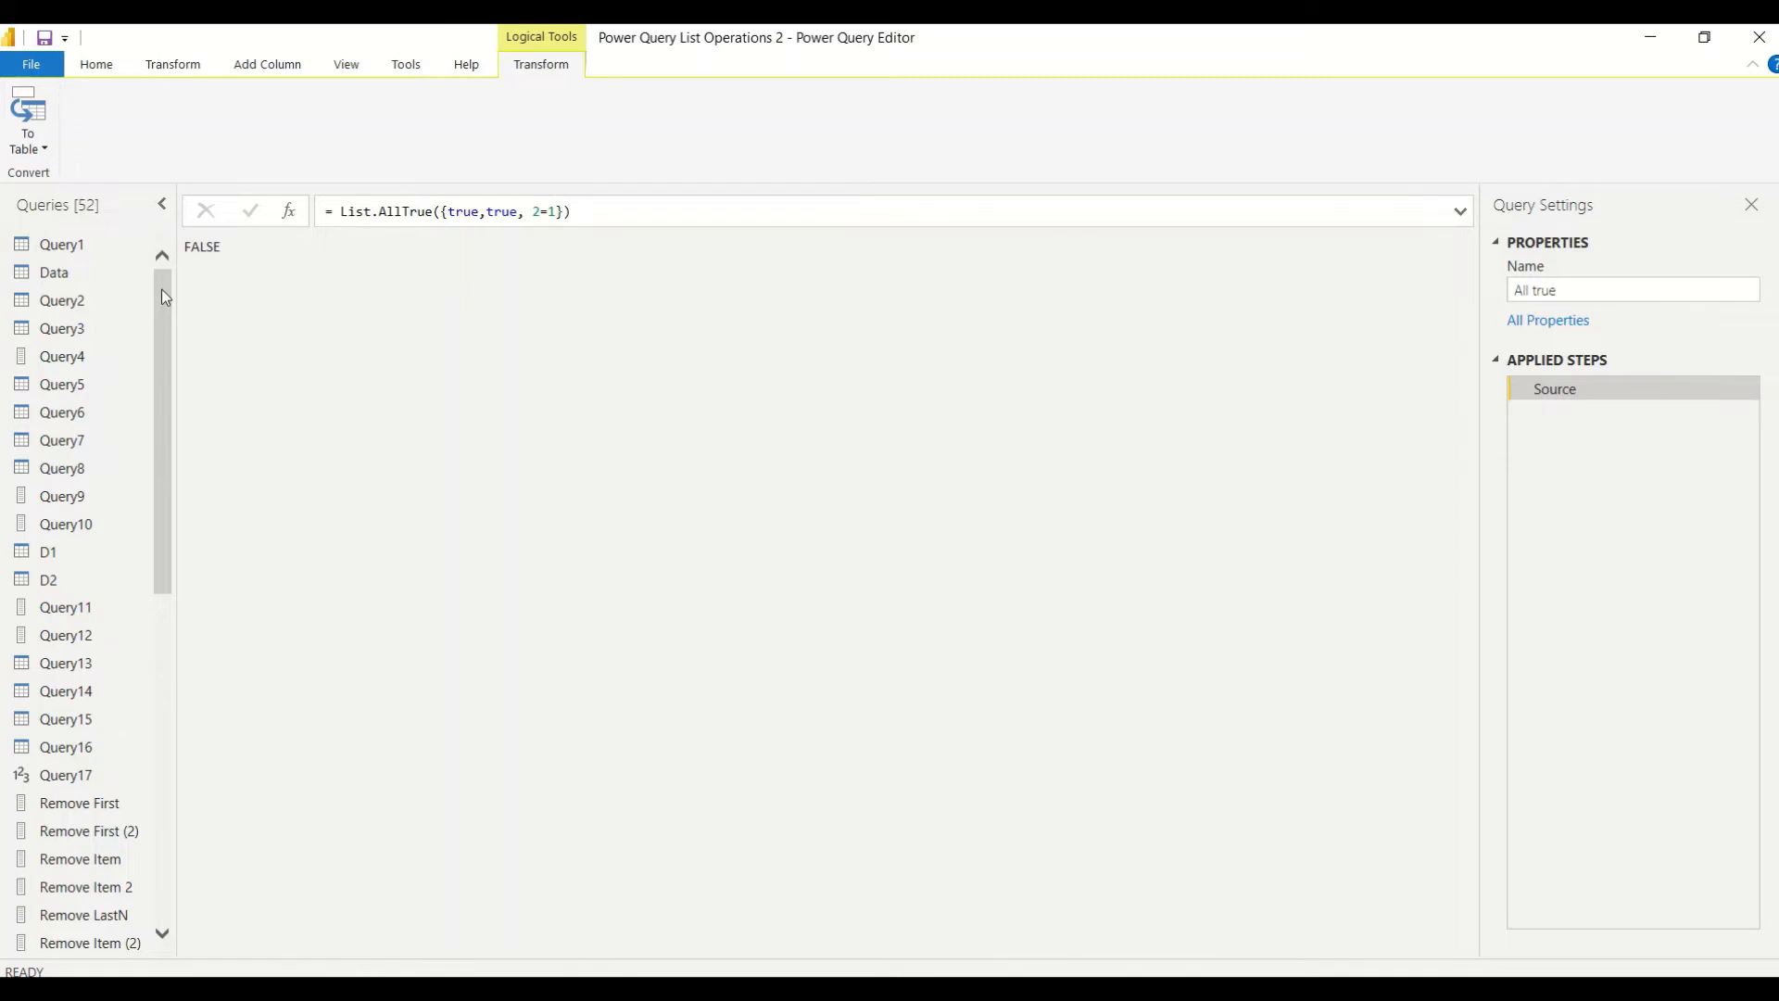
pyautogui.click(55, 301)
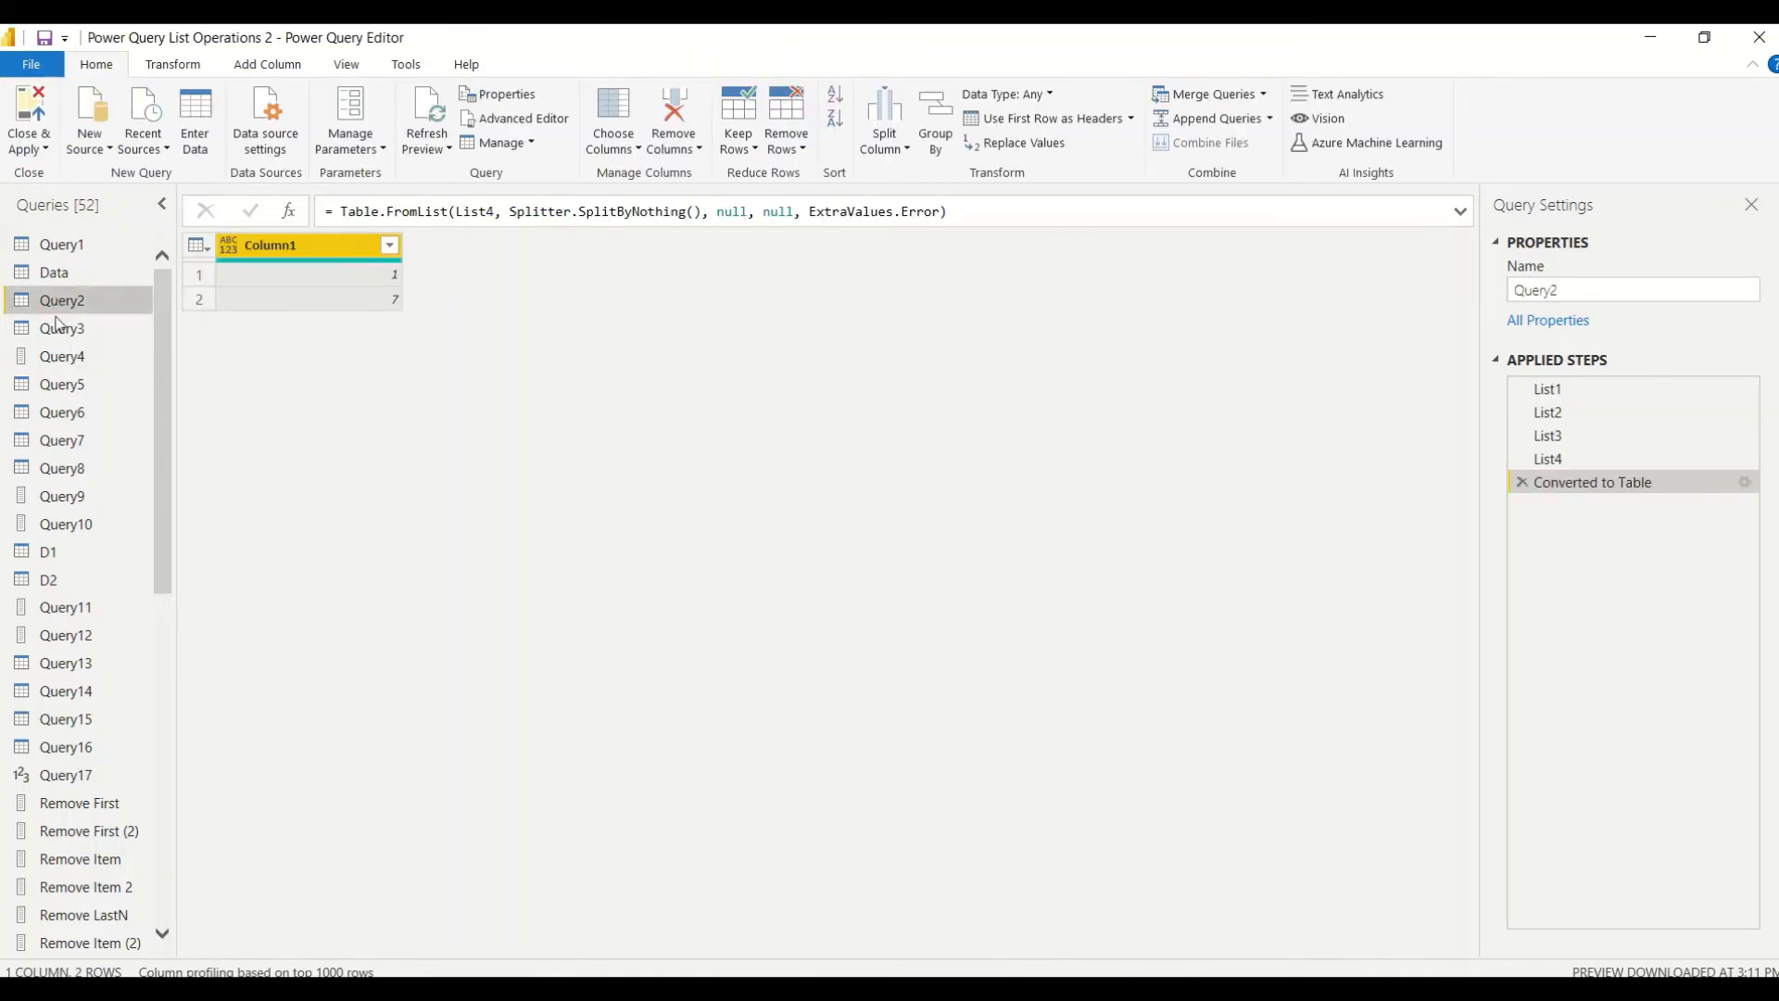
pyautogui.click(58, 331)
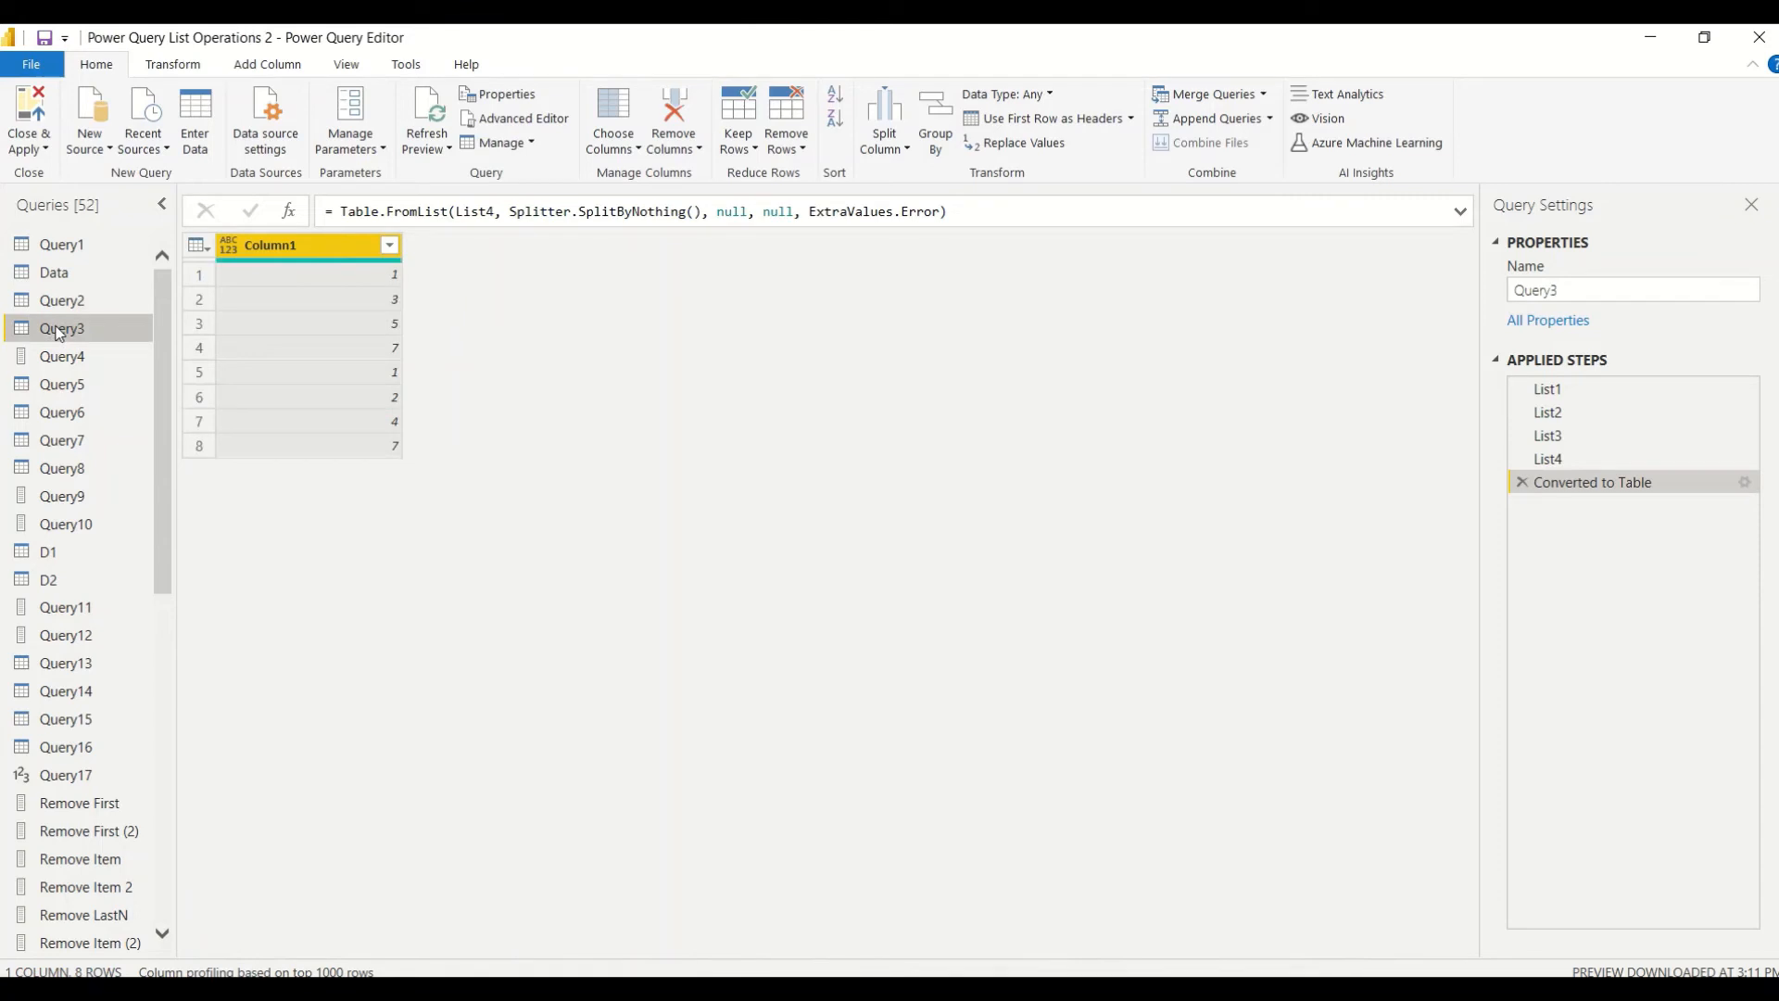
pyautogui.click(56, 274)
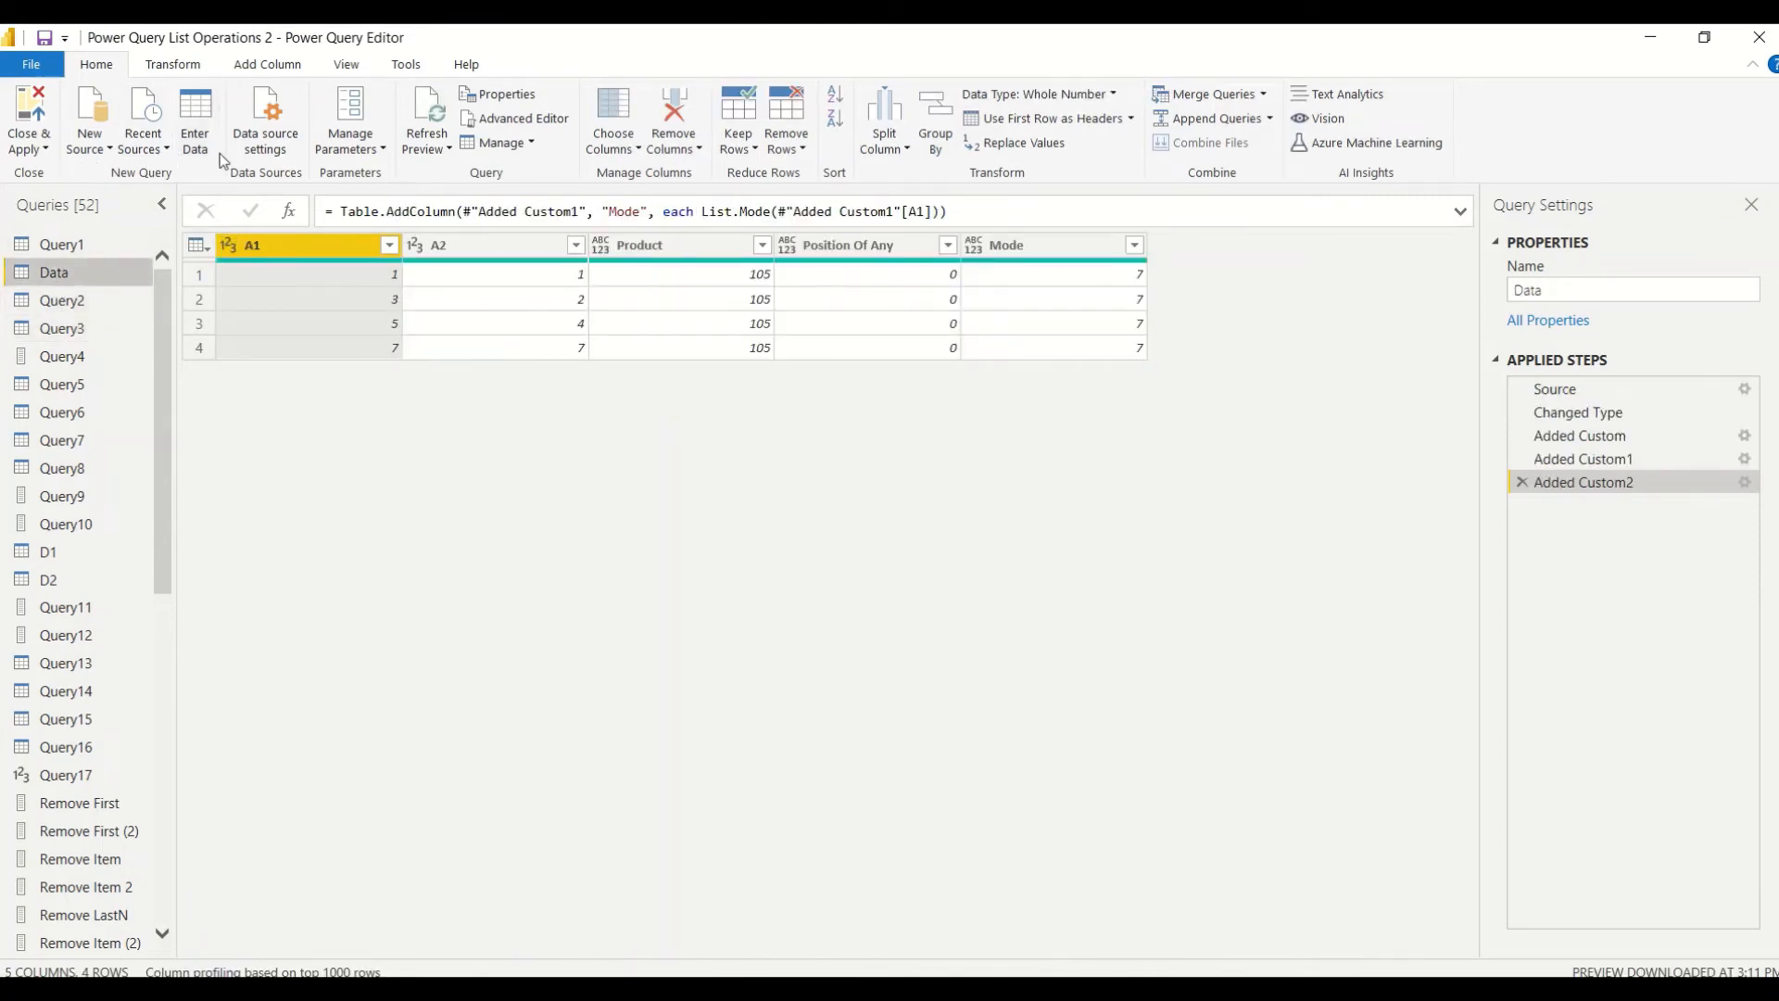
# Import the Pivot sheet from the PivotData Excel workbook as a new query.
pyautogui.click(108, 150)
pyautogui.click(130, 202)
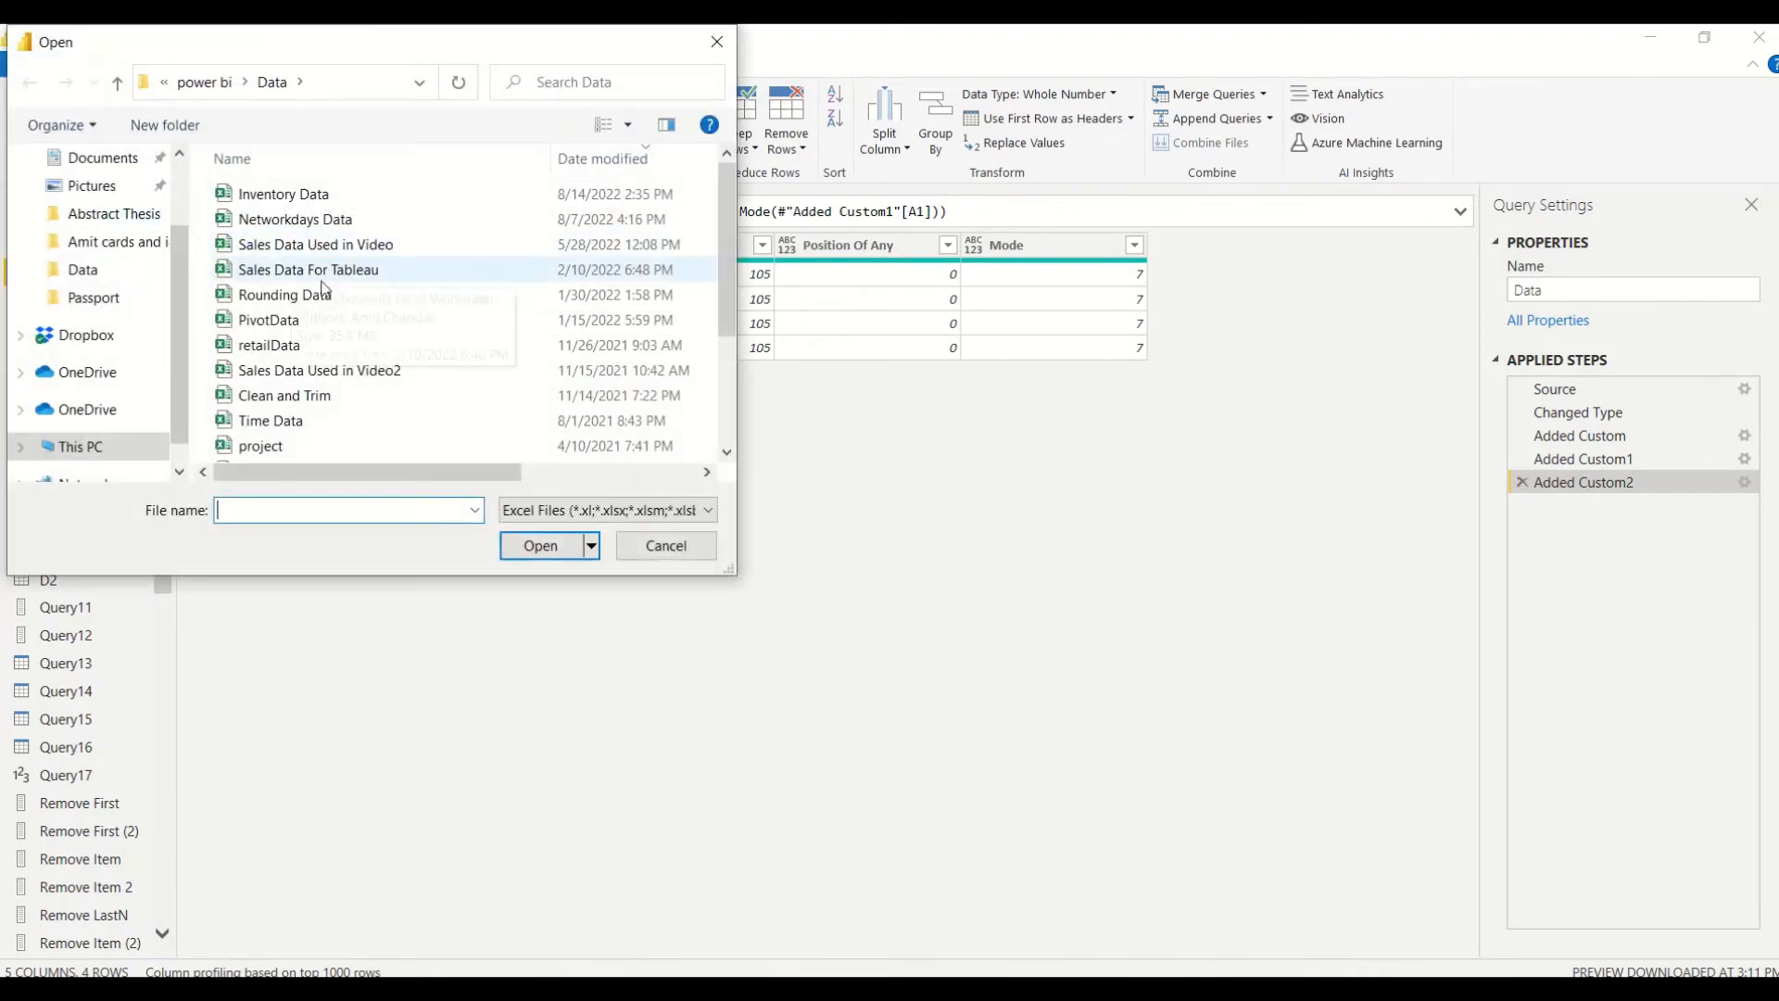
pyautogui.click(278, 320)
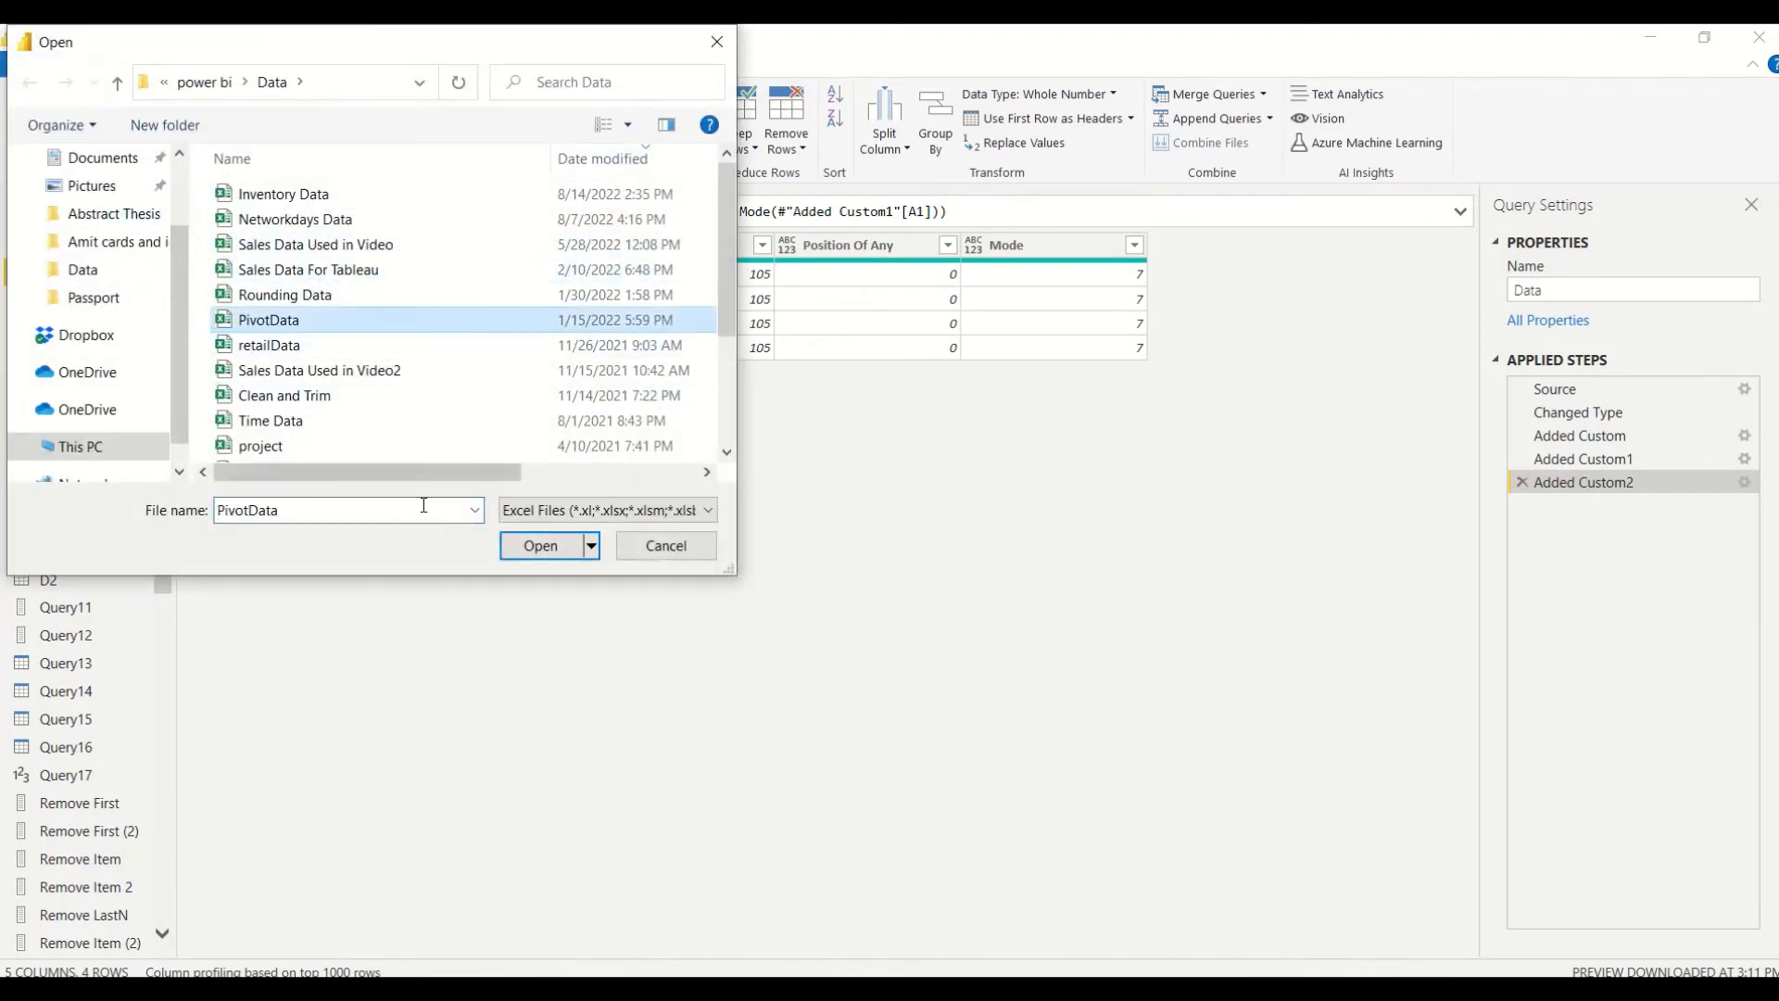
pyautogui.click(540, 545)
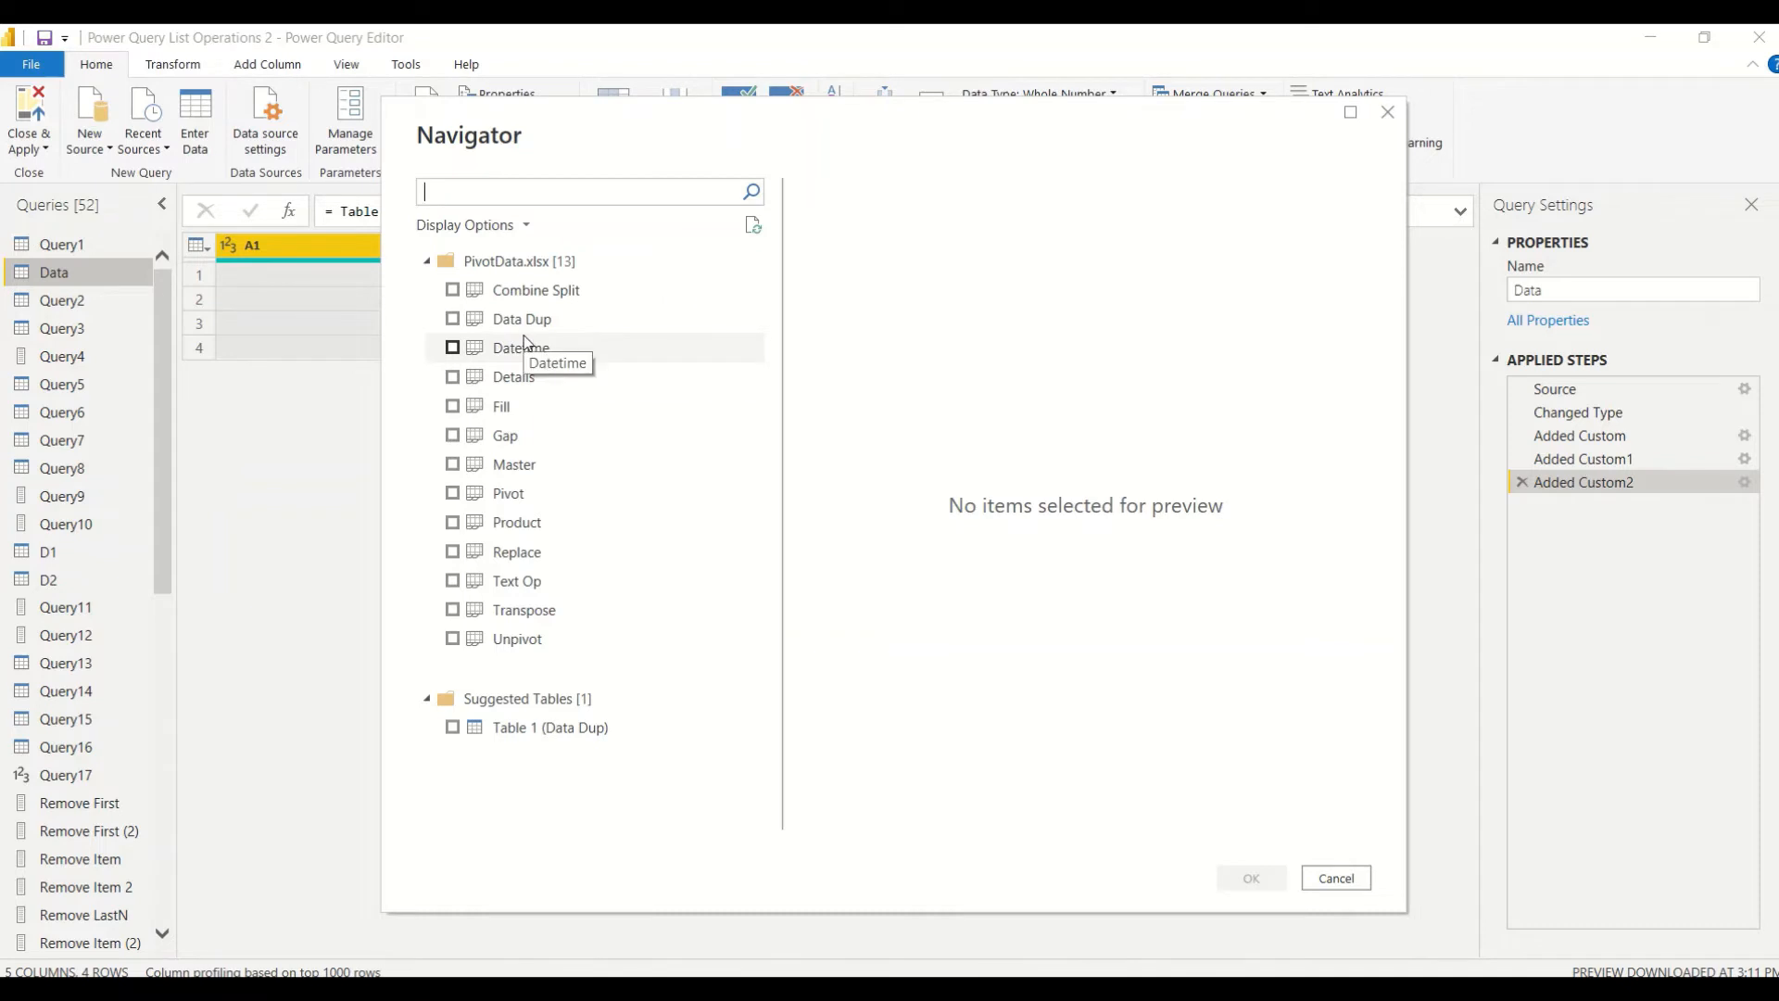
pyautogui.click(509, 500)
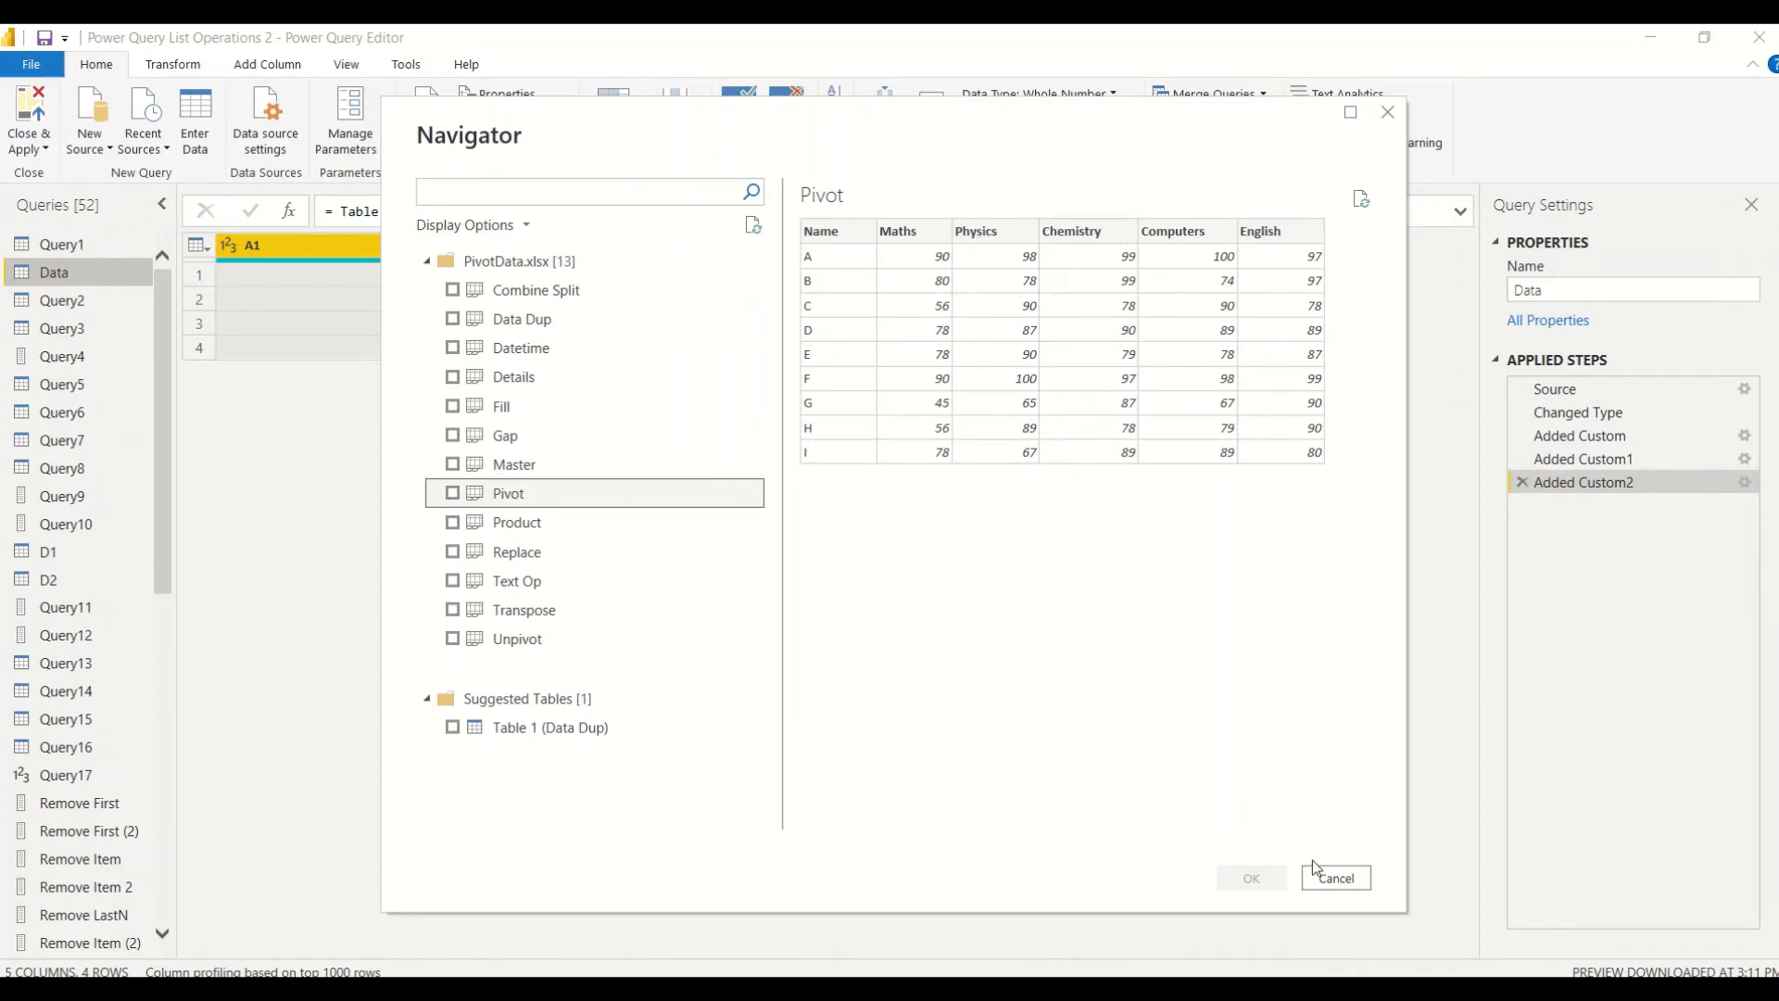
pyautogui.click(451, 495)
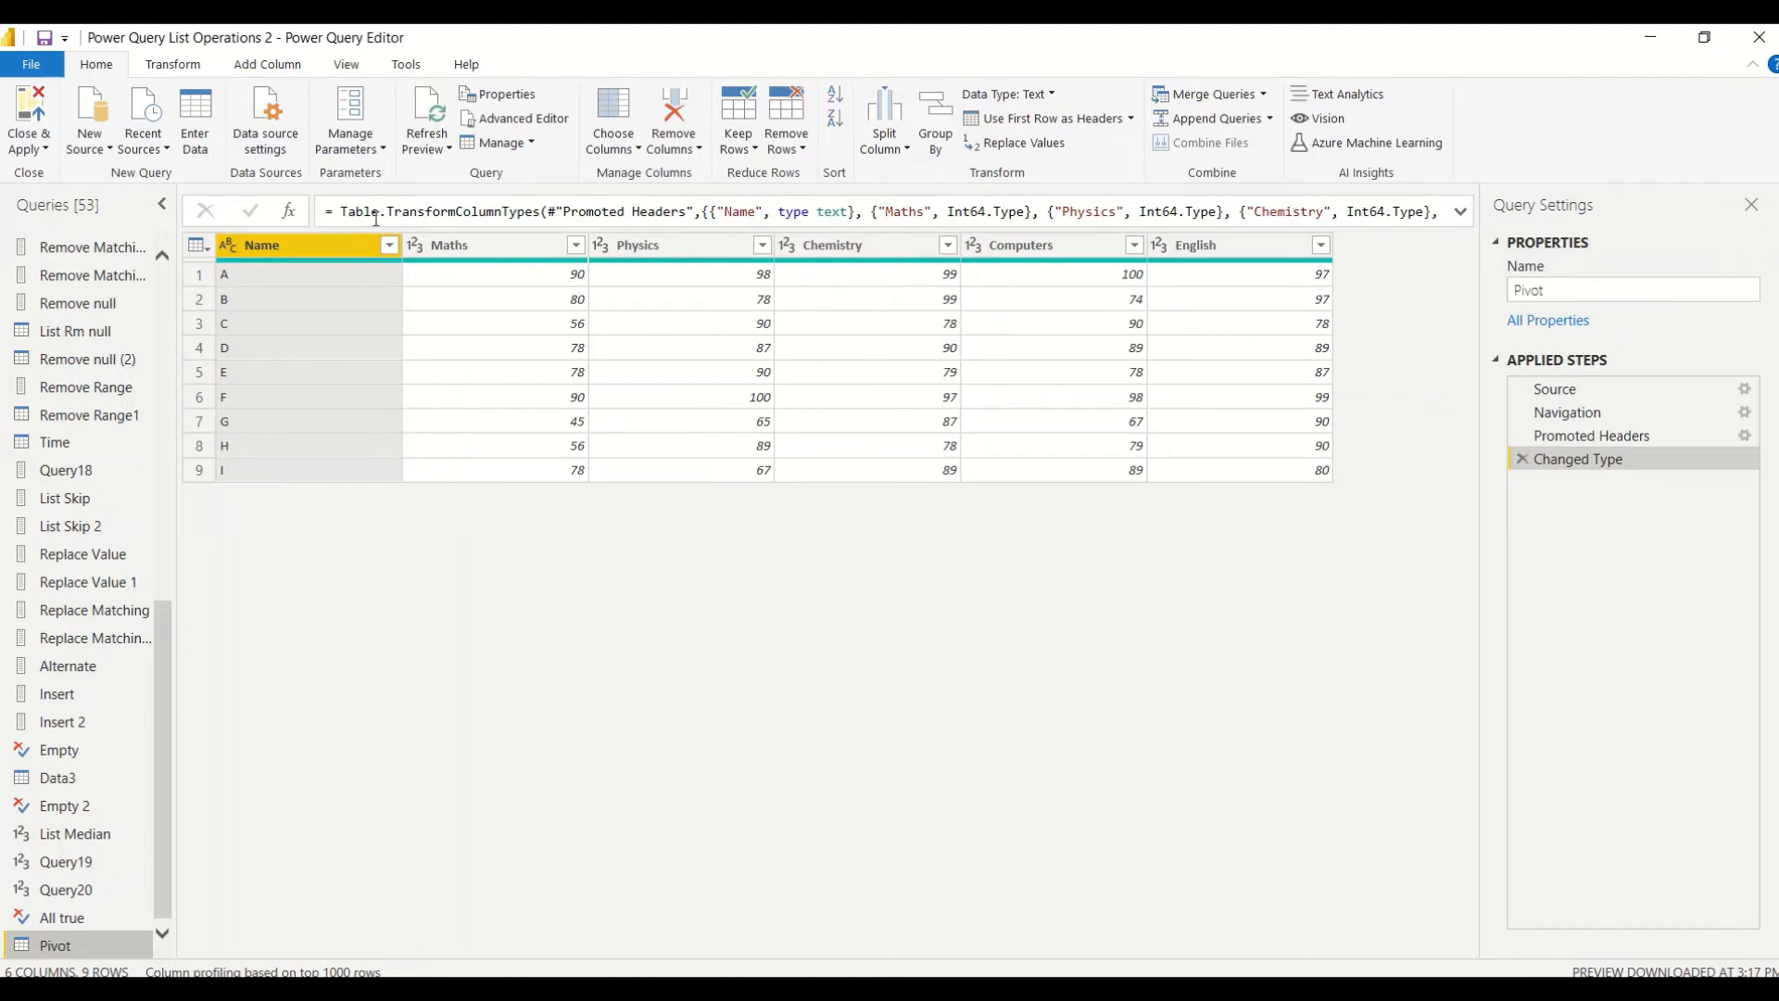
# Start a custom column in the Pivot query and name it All GT 95.
pyautogui.click(241, 70)
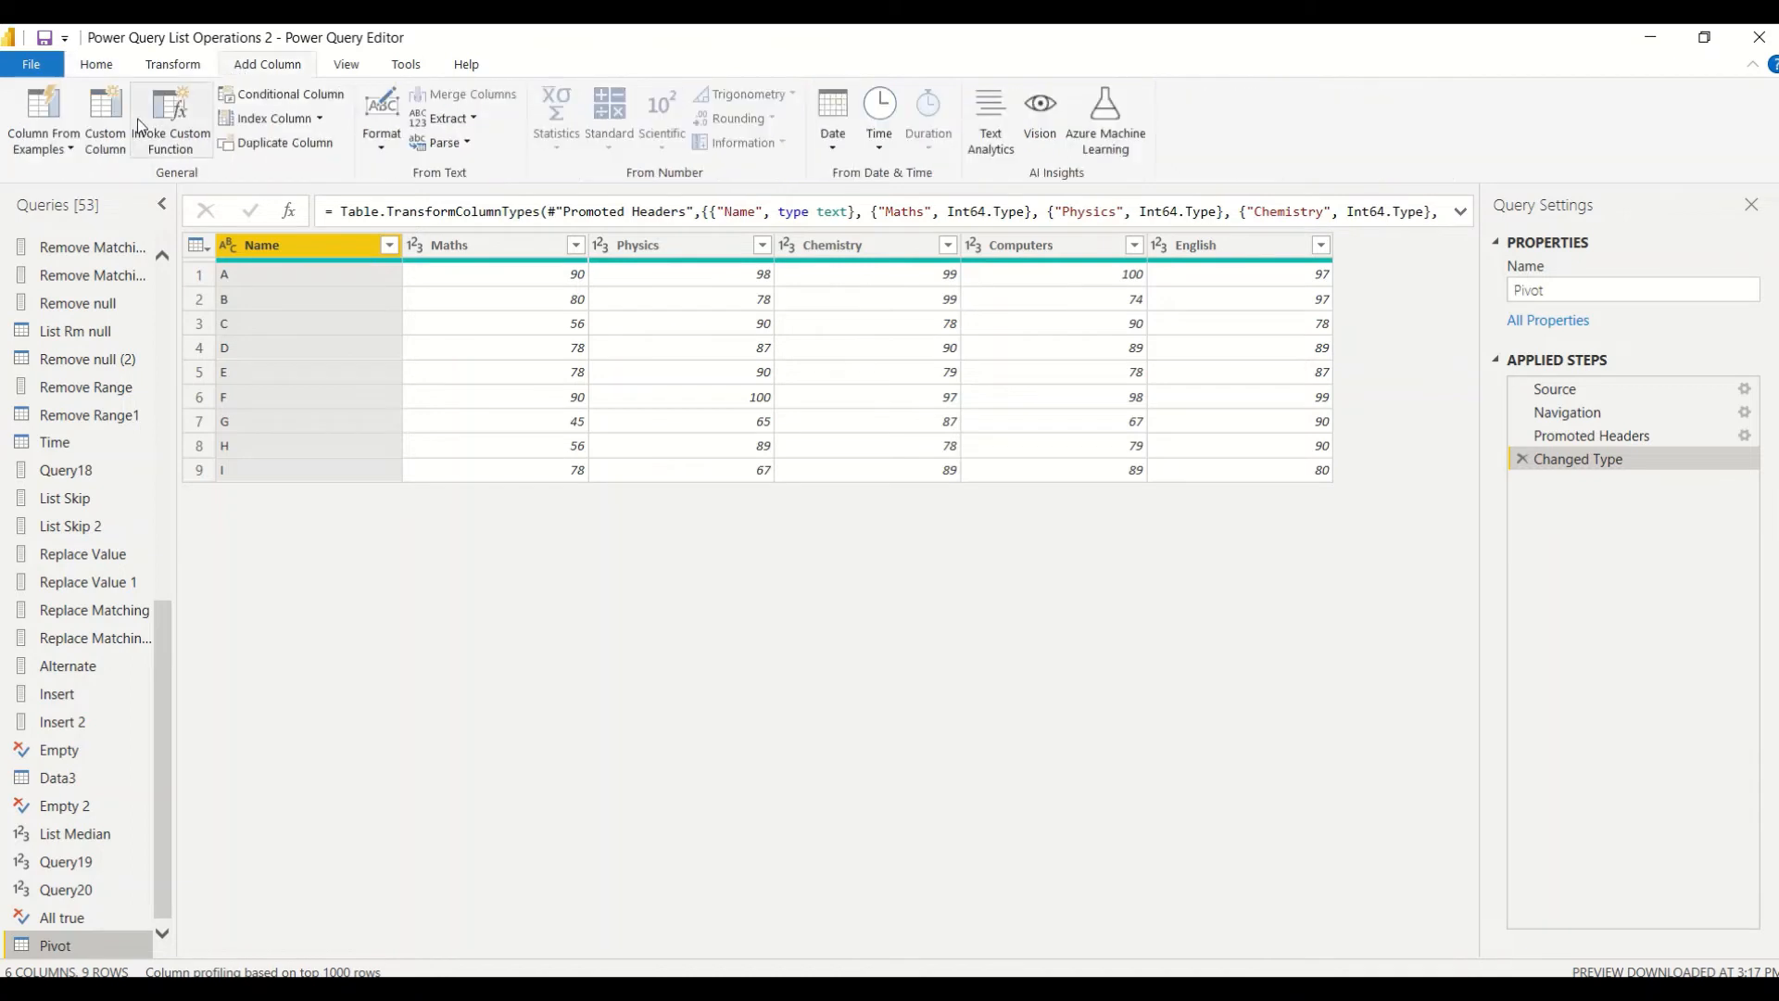
pyautogui.click(93, 140)
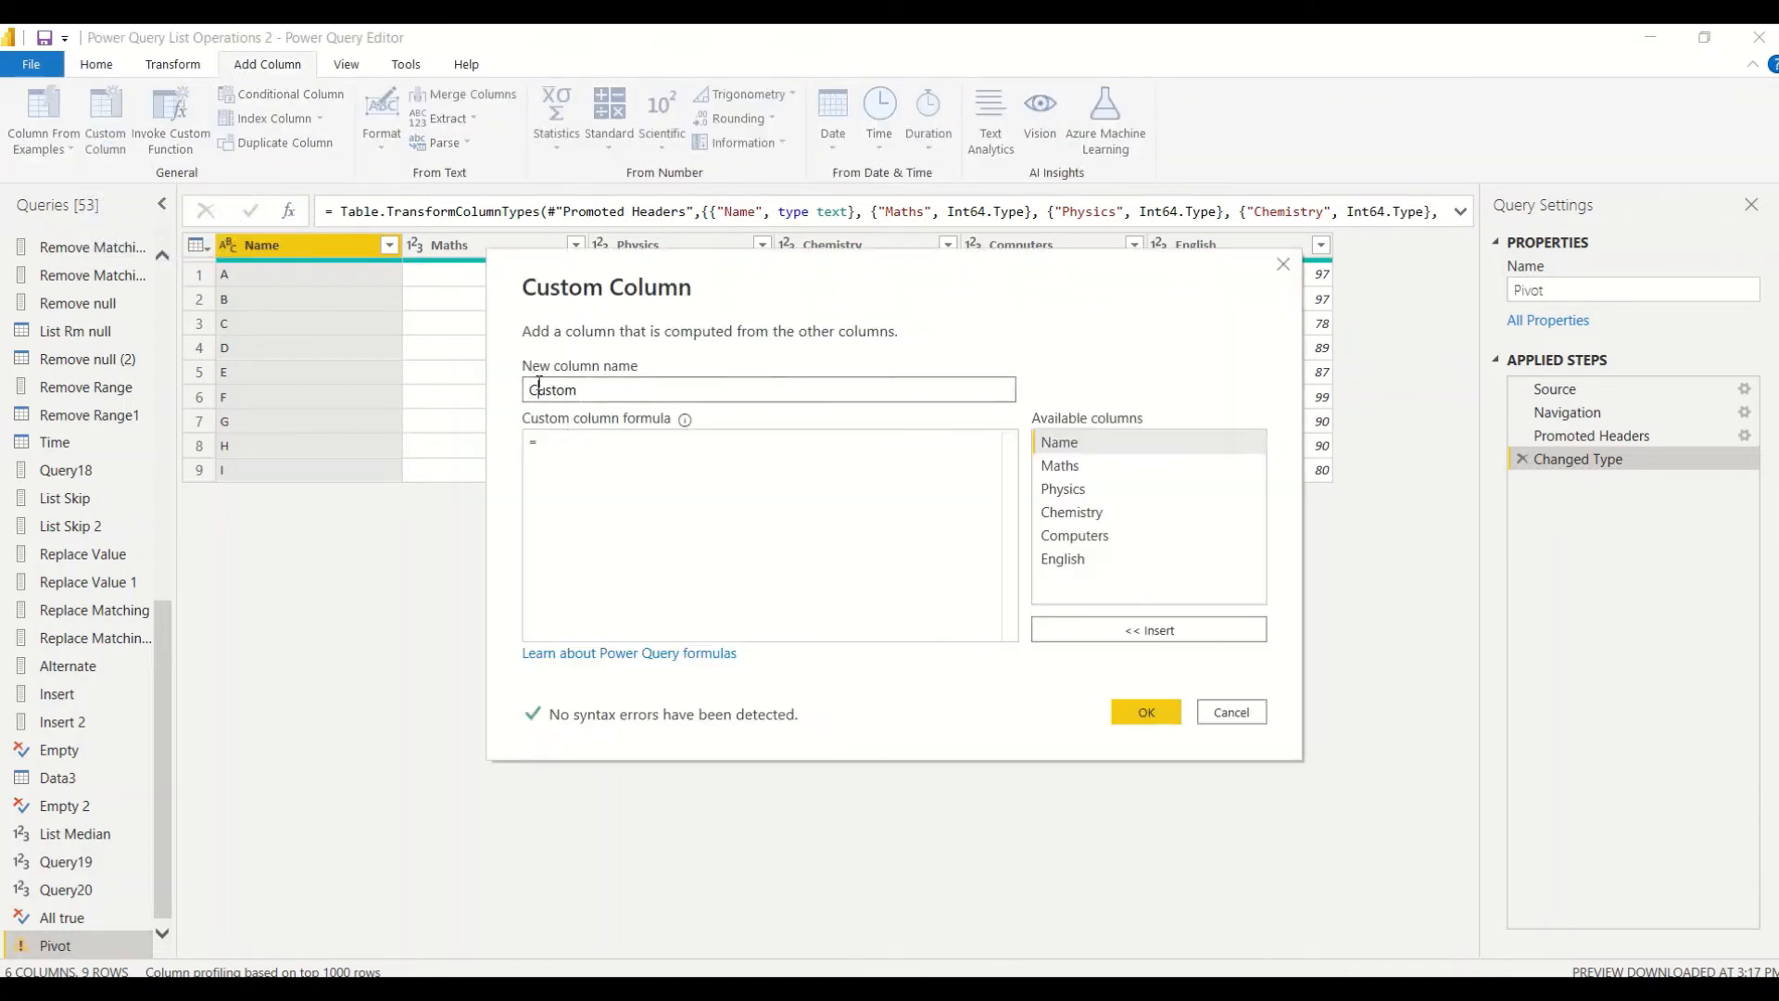
pyautogui.doubleClick(543, 390)
pyautogui.write('All G')
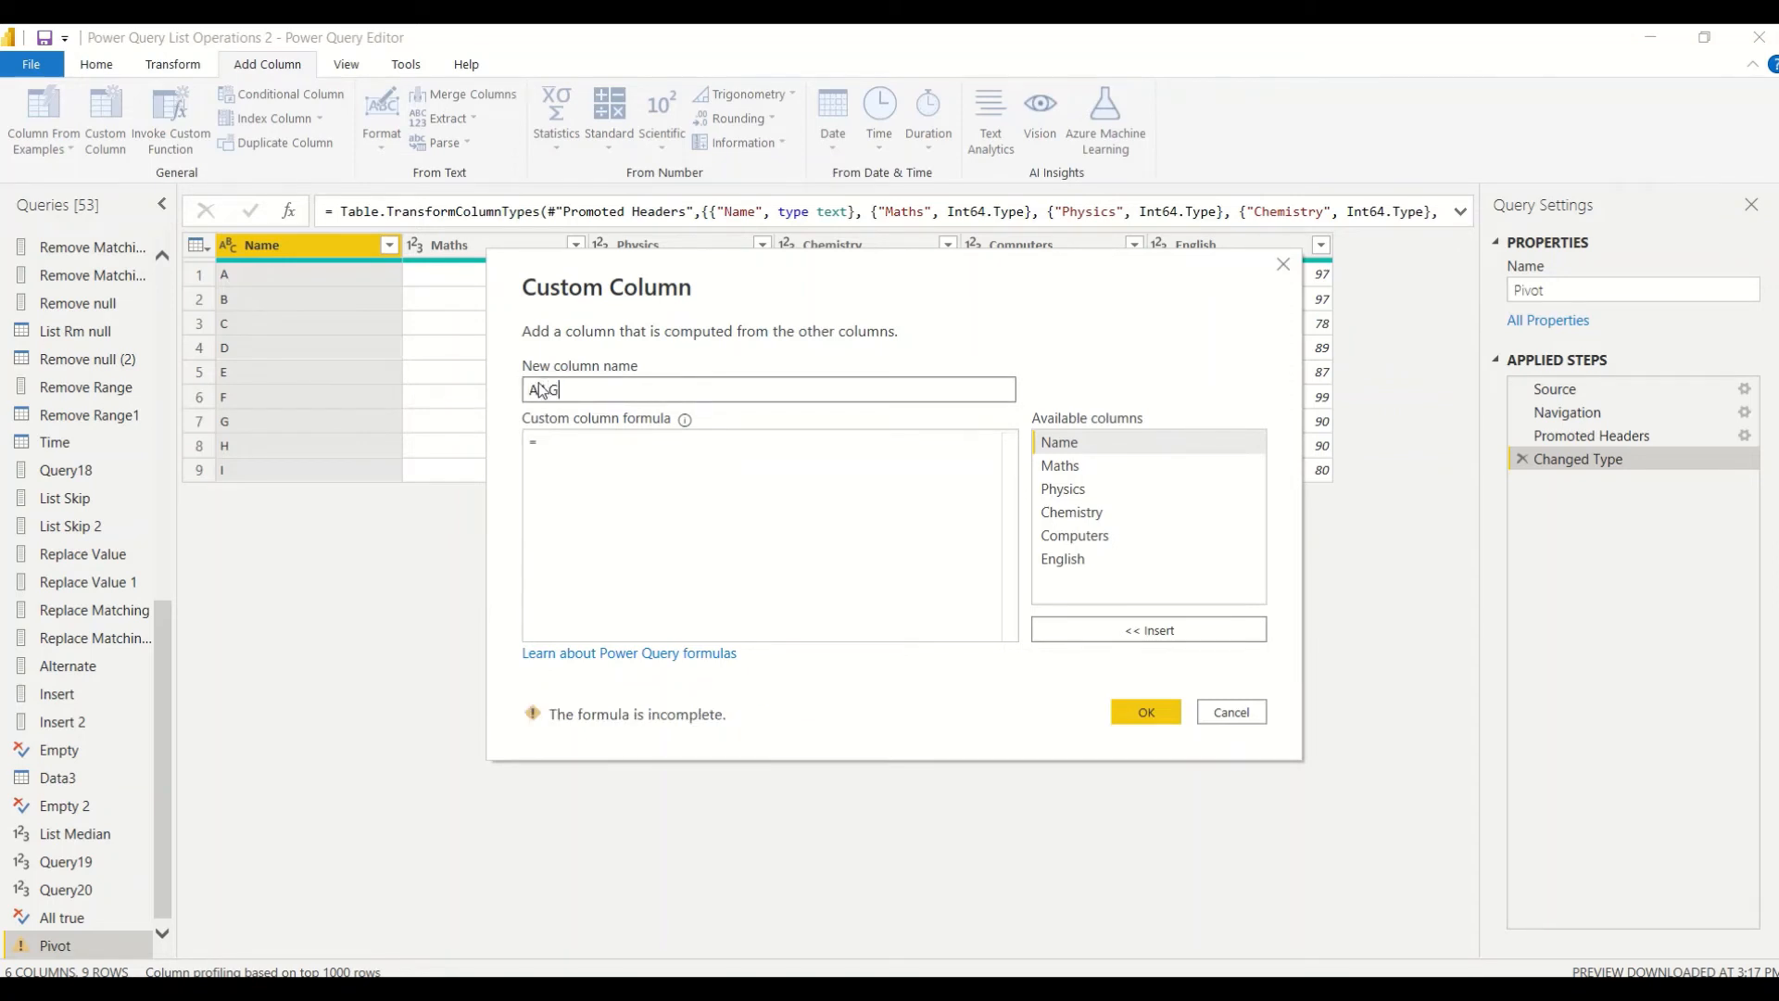
pyautogui.write('T 95')
# Begin the custom column formula with if List.AllTrue, removing the duplicated List text.
pyautogui.click(618, 447)
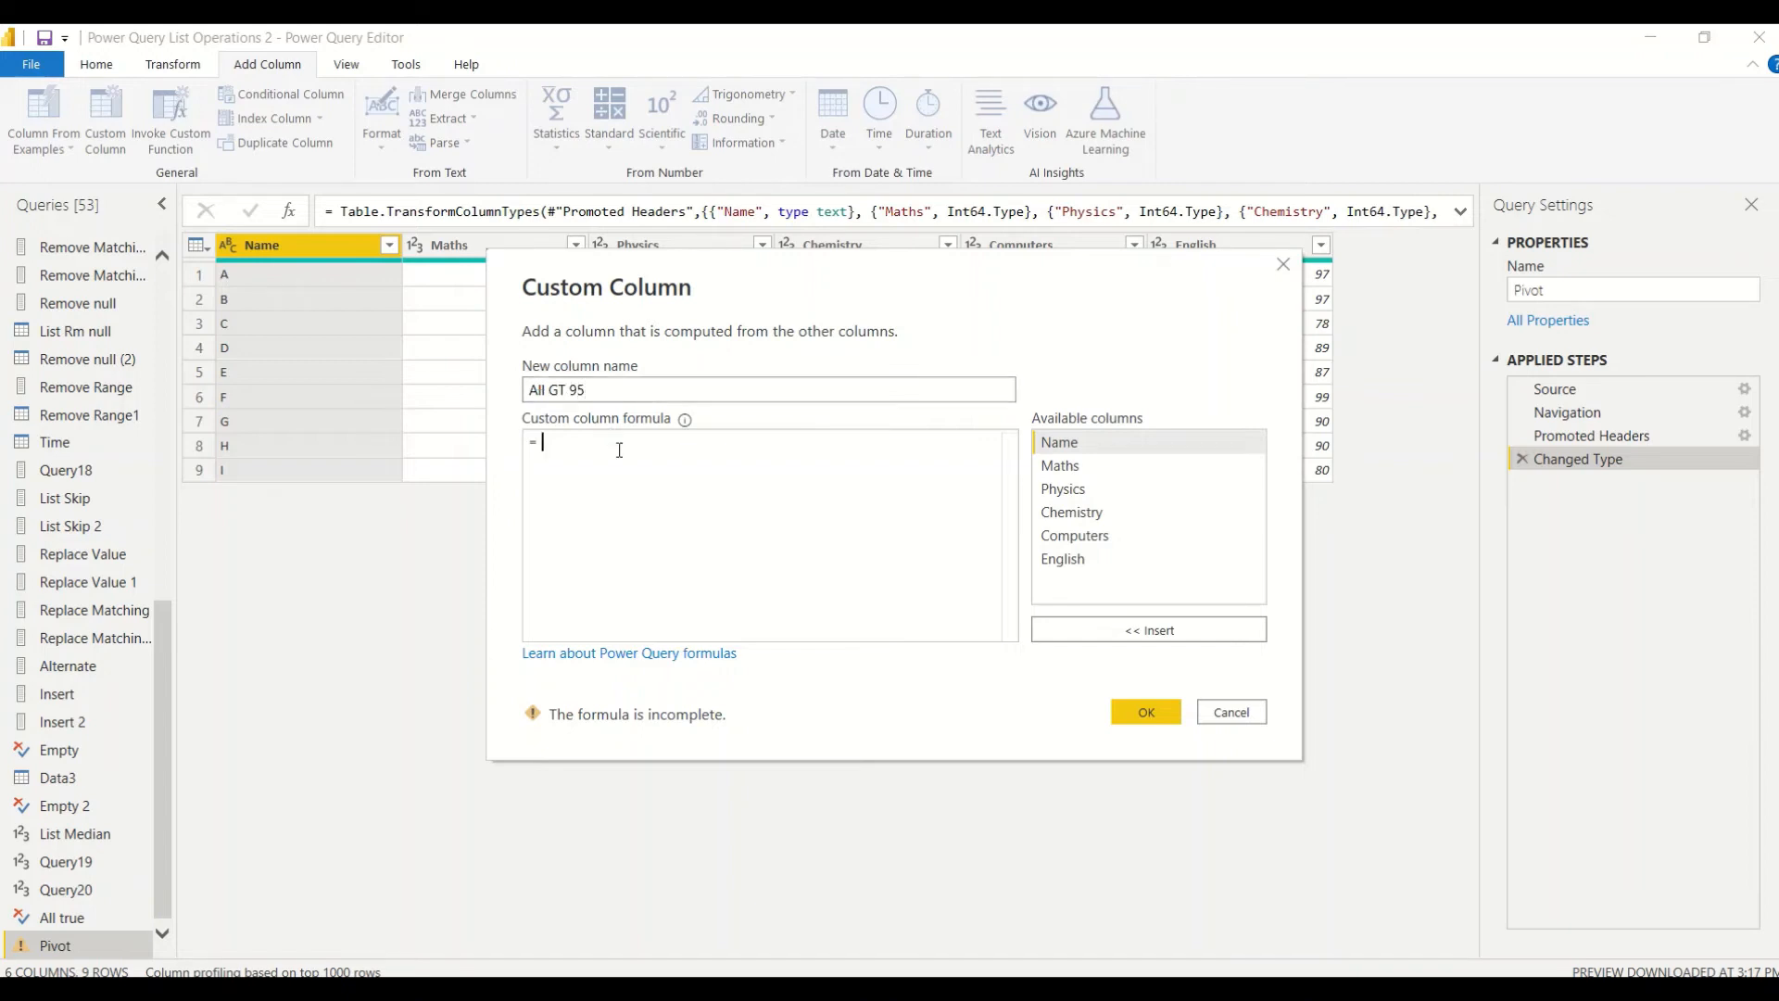
pyautogui.moveTo(768, 309); pyautogui.dragTo(725, 522)
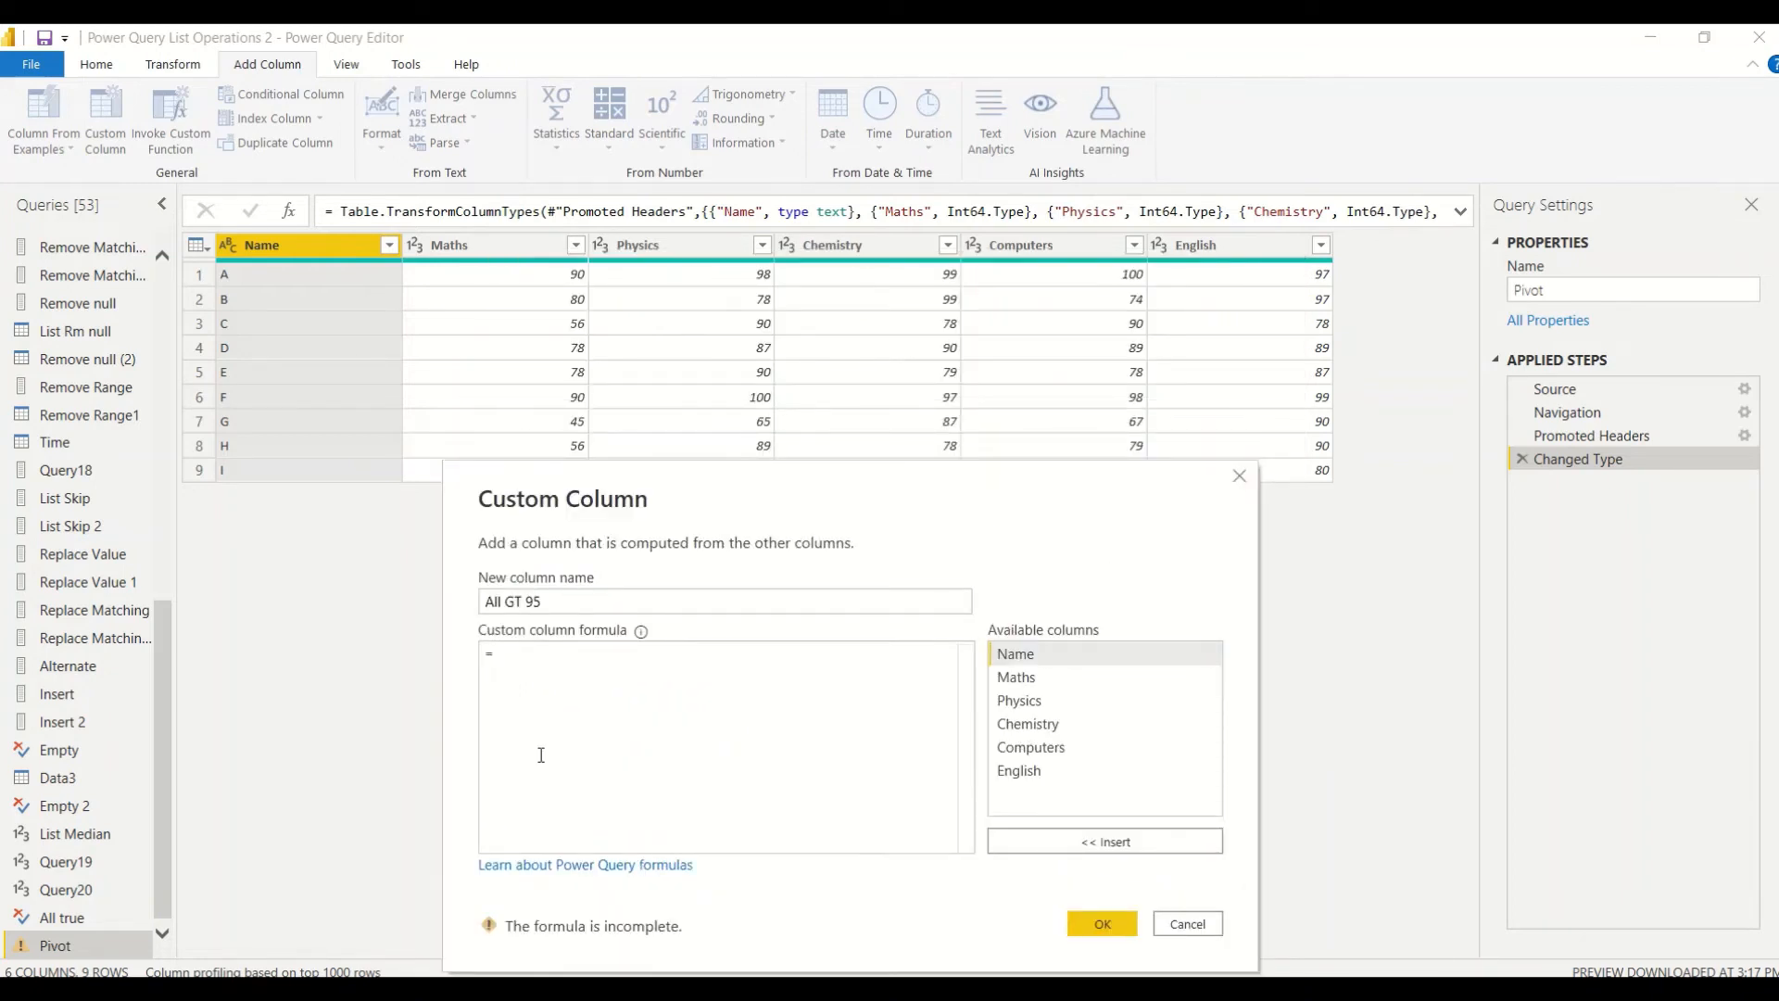
pyautogui.click(540, 654)
pyautogui.write('if L')
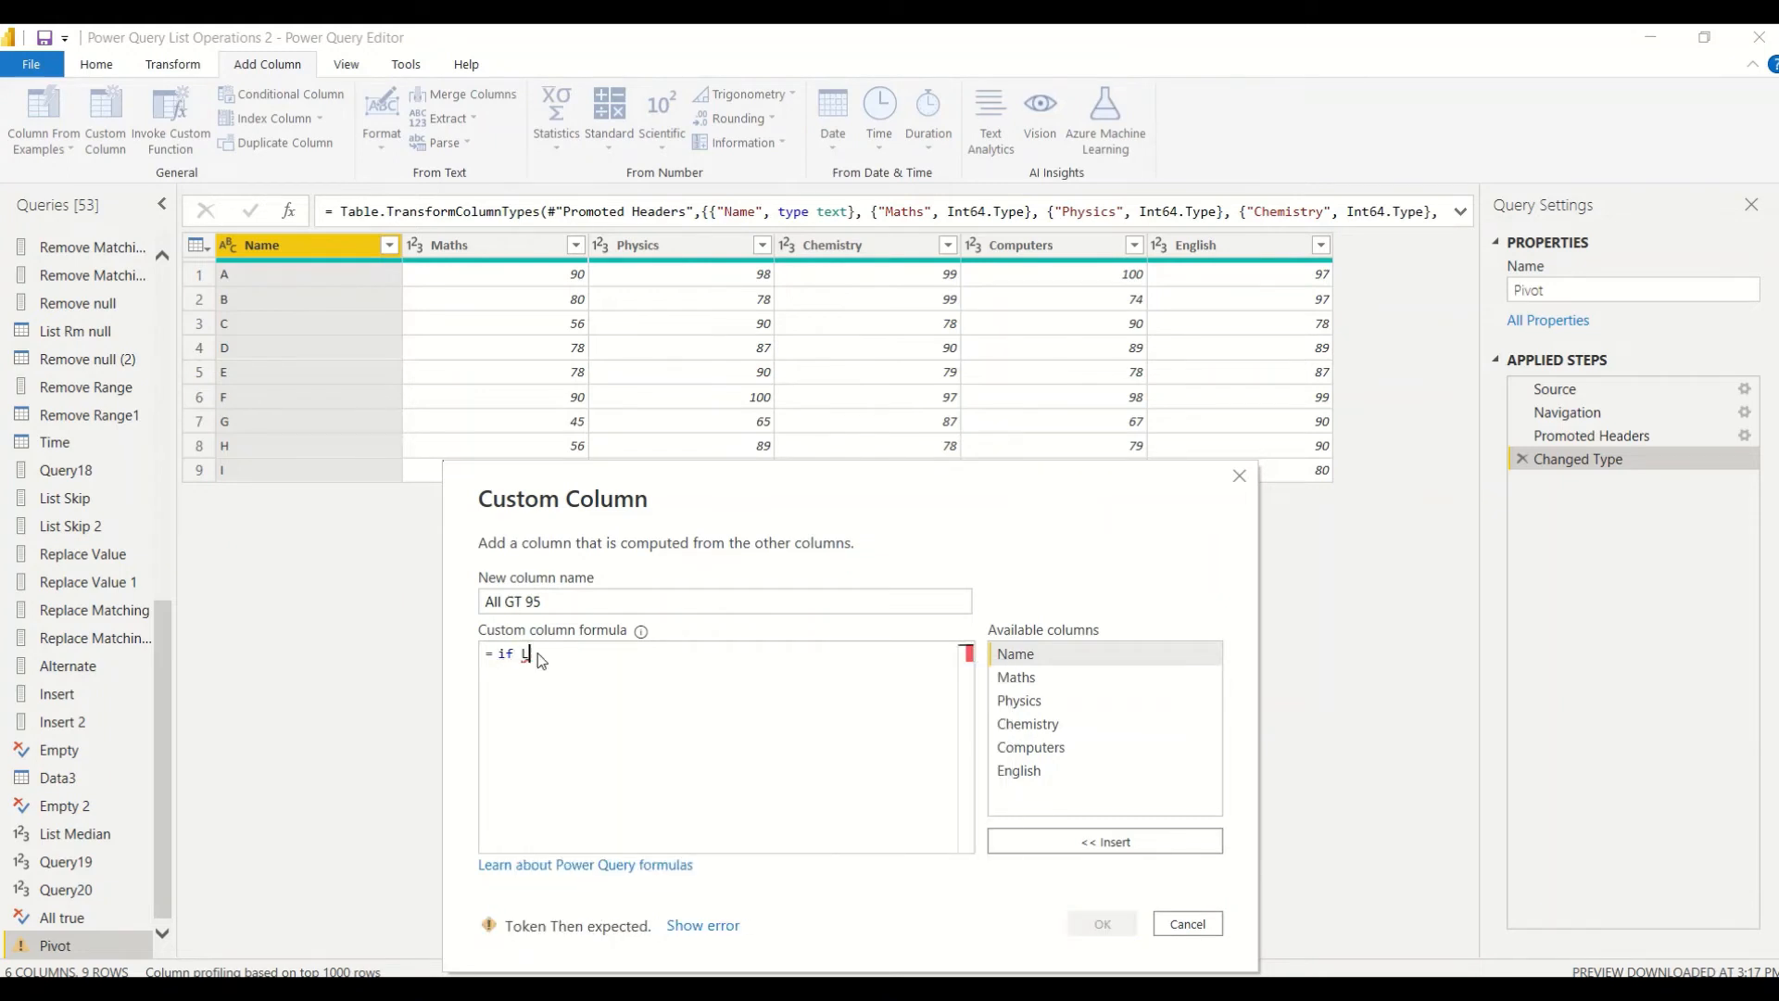
pyautogui.write('ist')
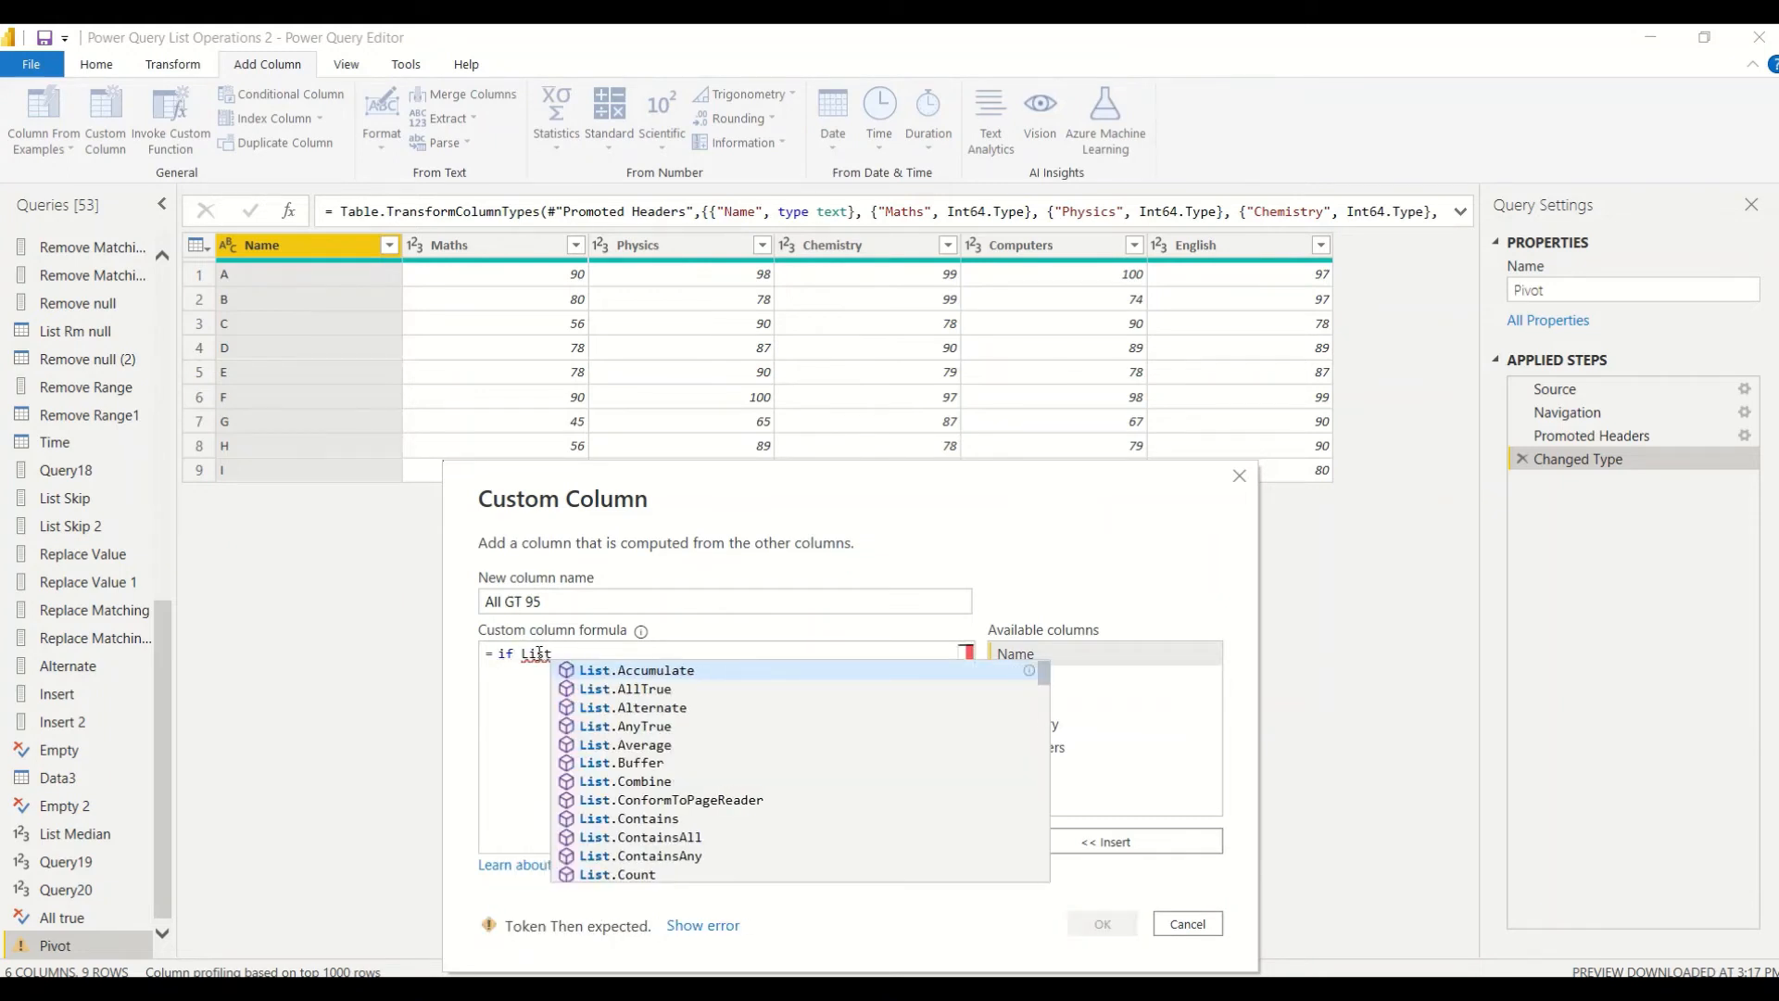
pyautogui.write('List.All')
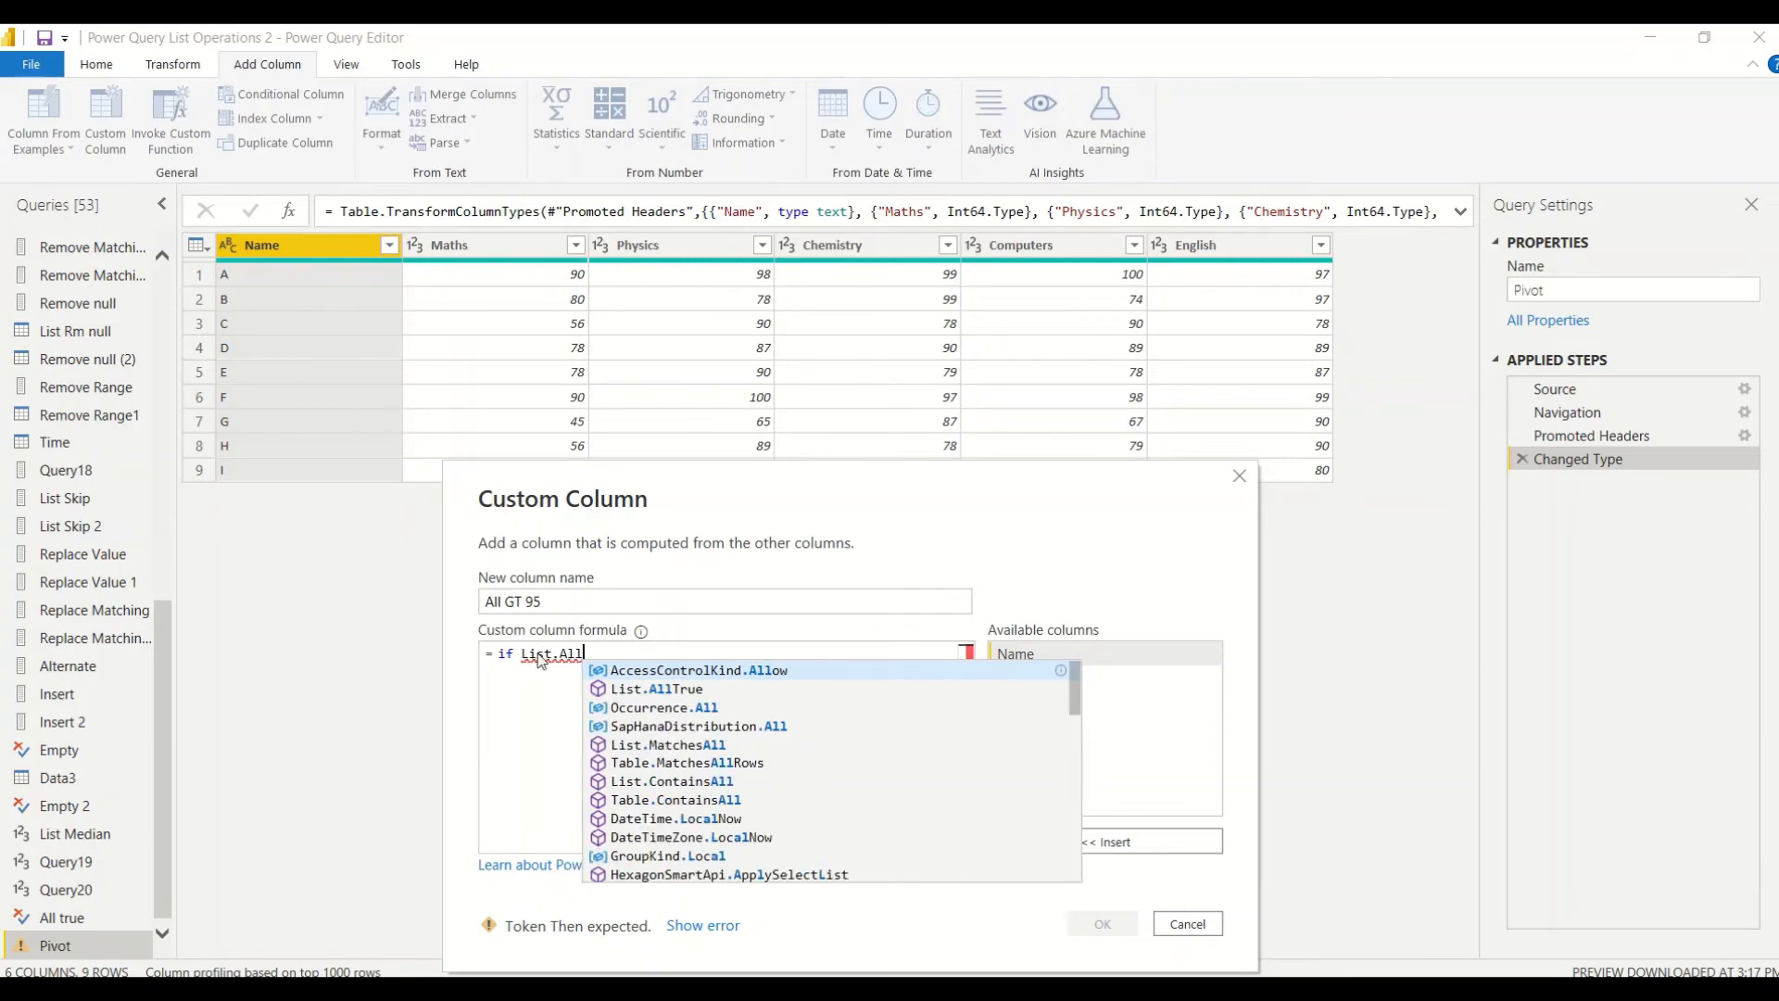
pyautogui.write('TR')
pyautogui.press('Tab')
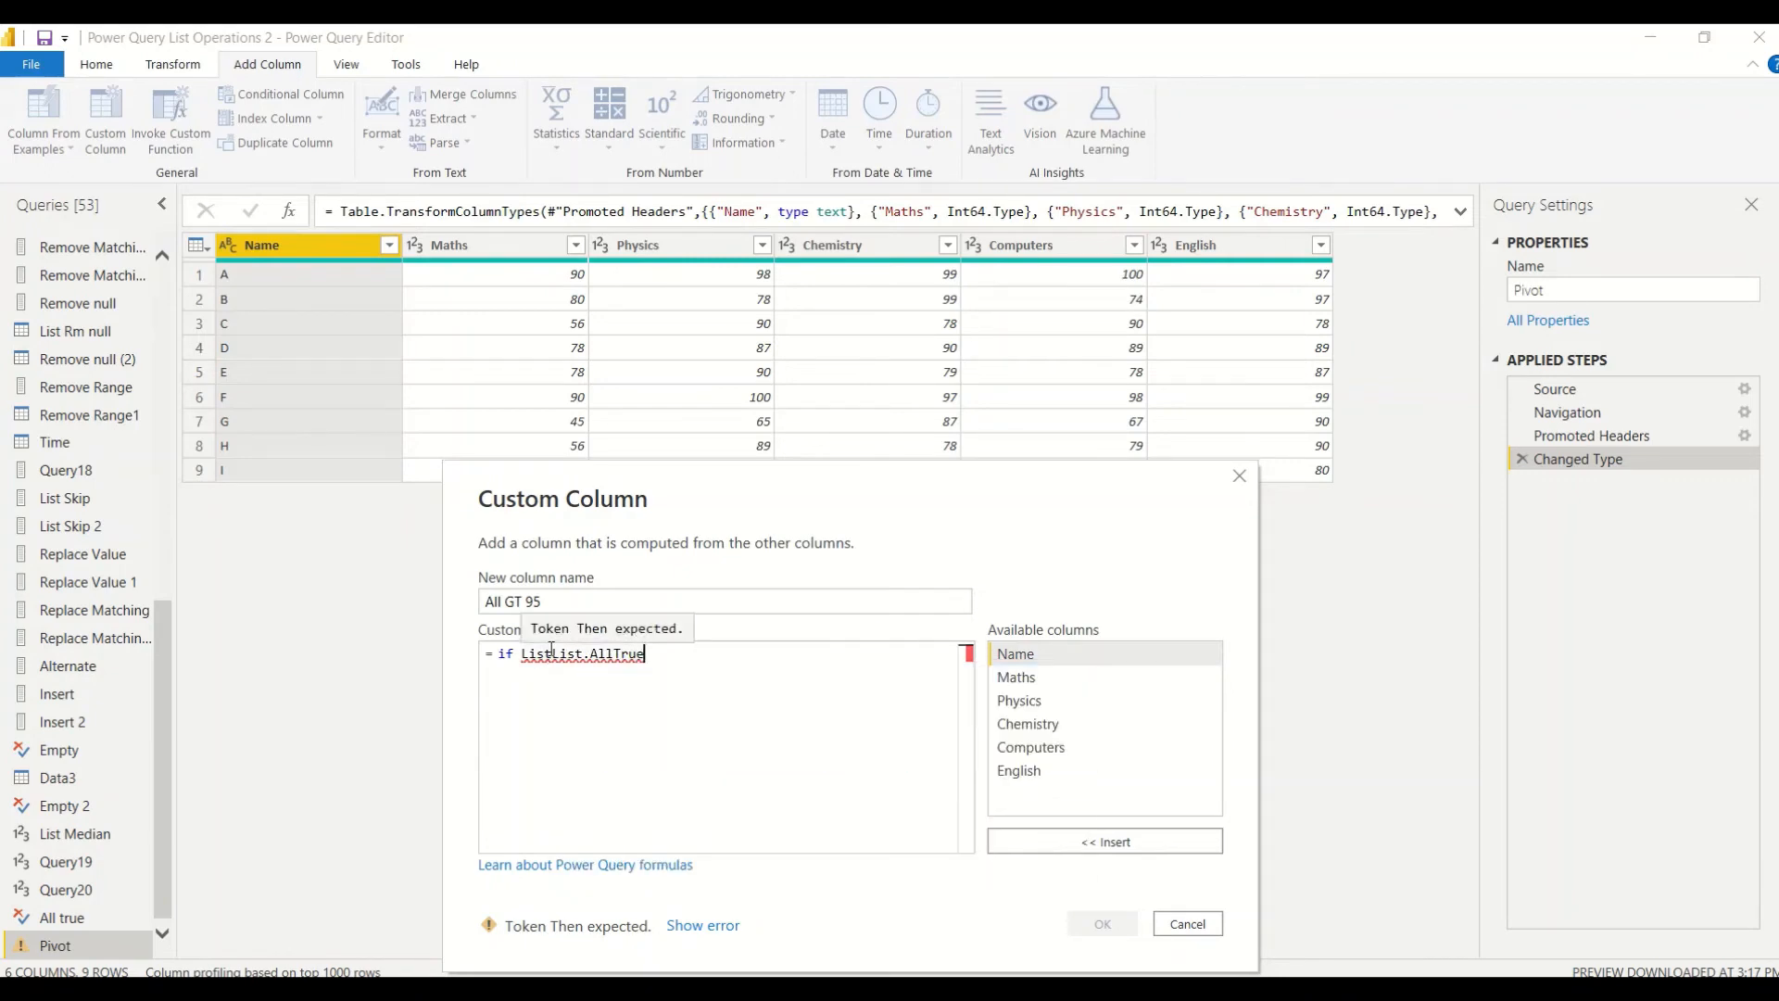
pyautogui.click(553, 653)
pyautogui.press('BackSpace')
pyautogui.press('BackSpace')
pyautogui.press('BackSpace')
pyautogui.press('BackSpace')
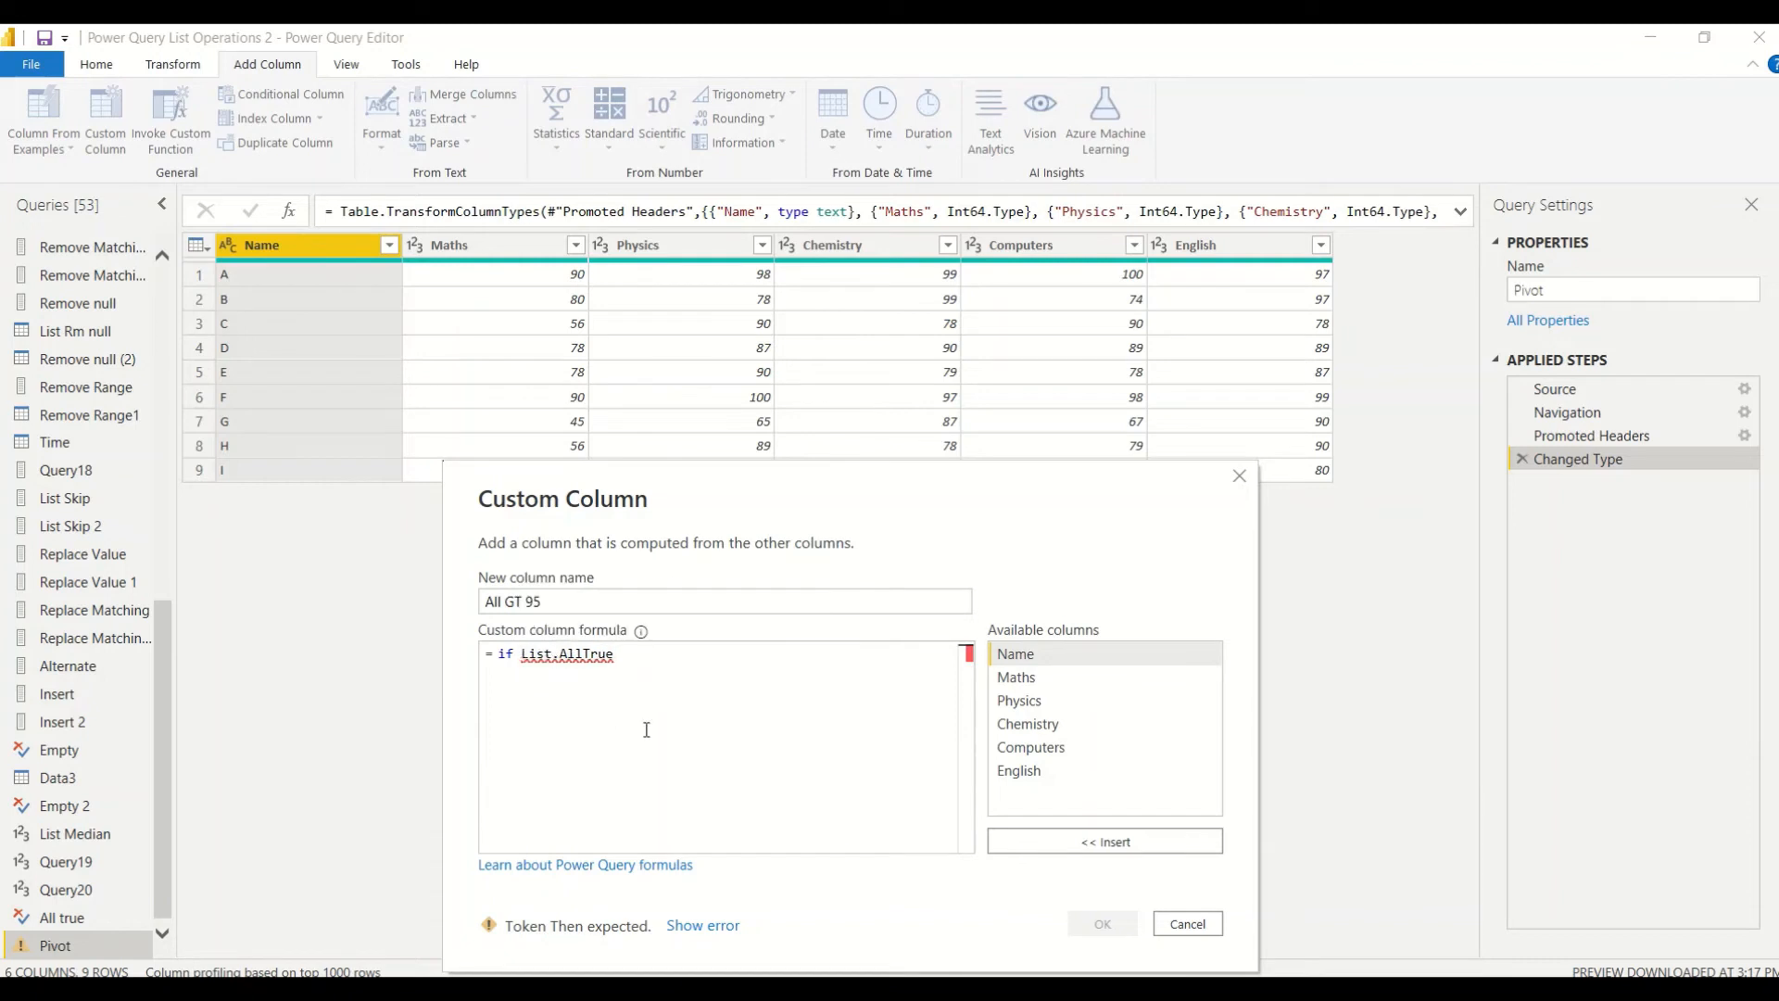
# Open the List.AllTrue argument list and enter [Maths] >=95 as its first condition.
pyautogui.click(656, 663)
pyautogui.write('( ')
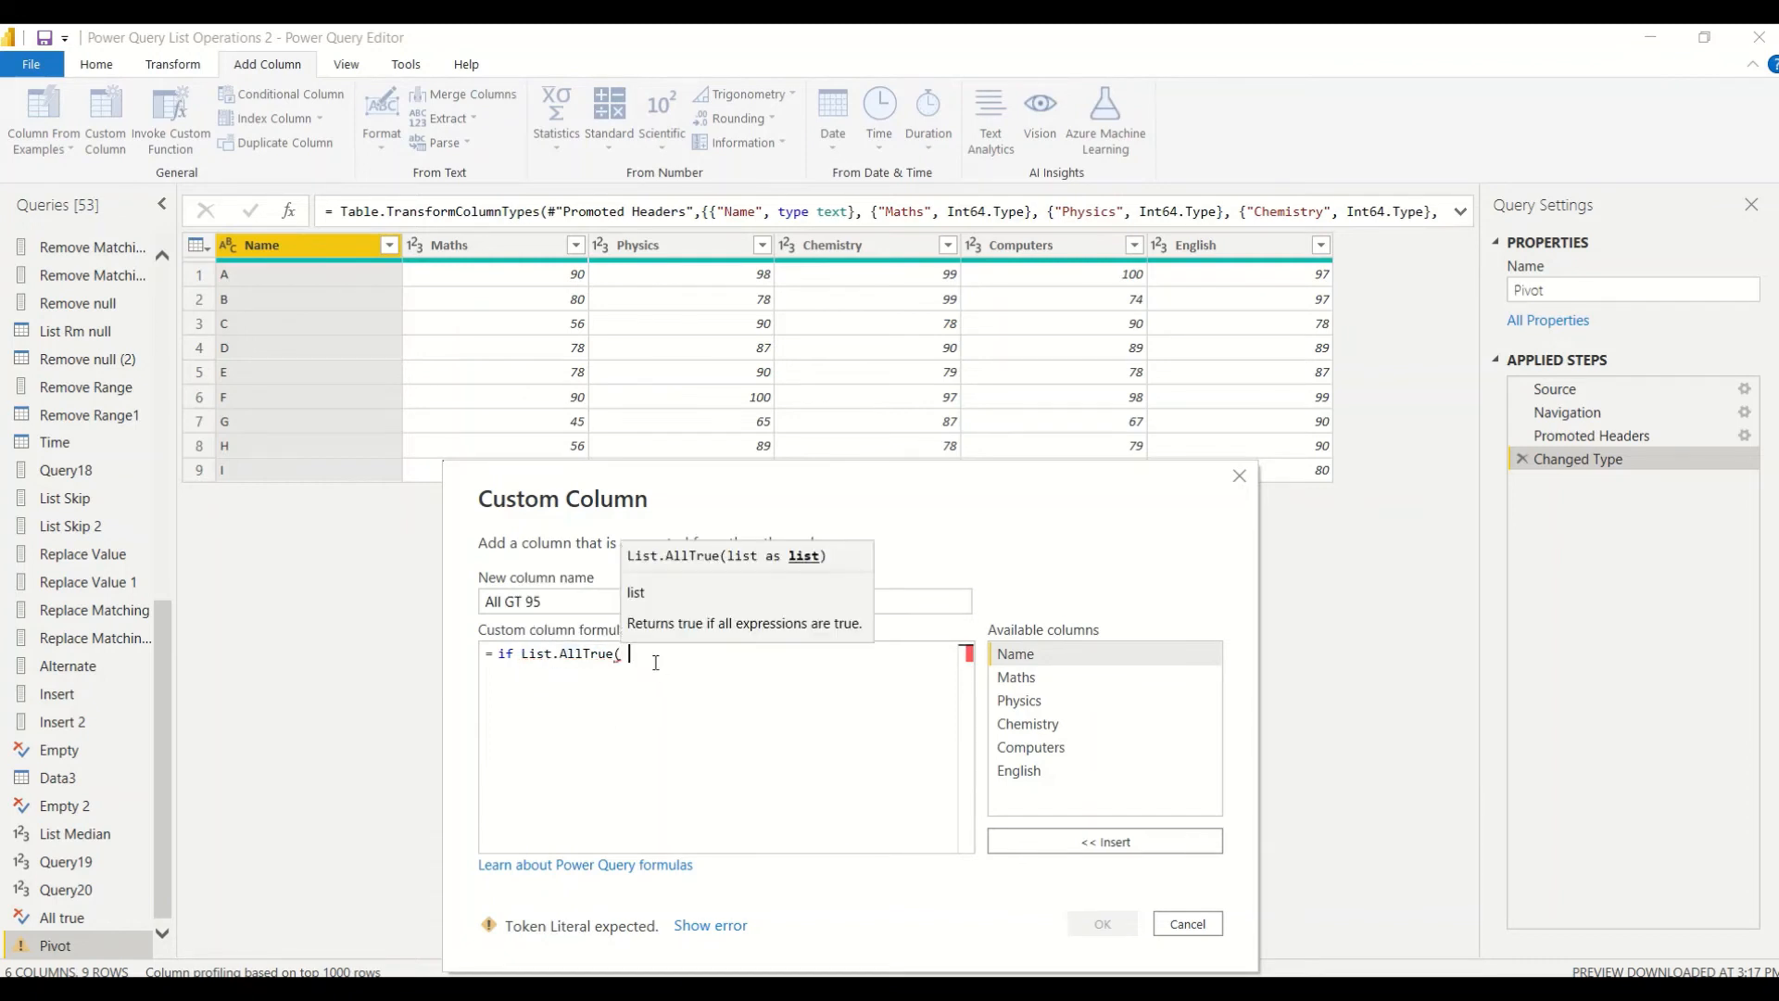
pyautogui.write('{')
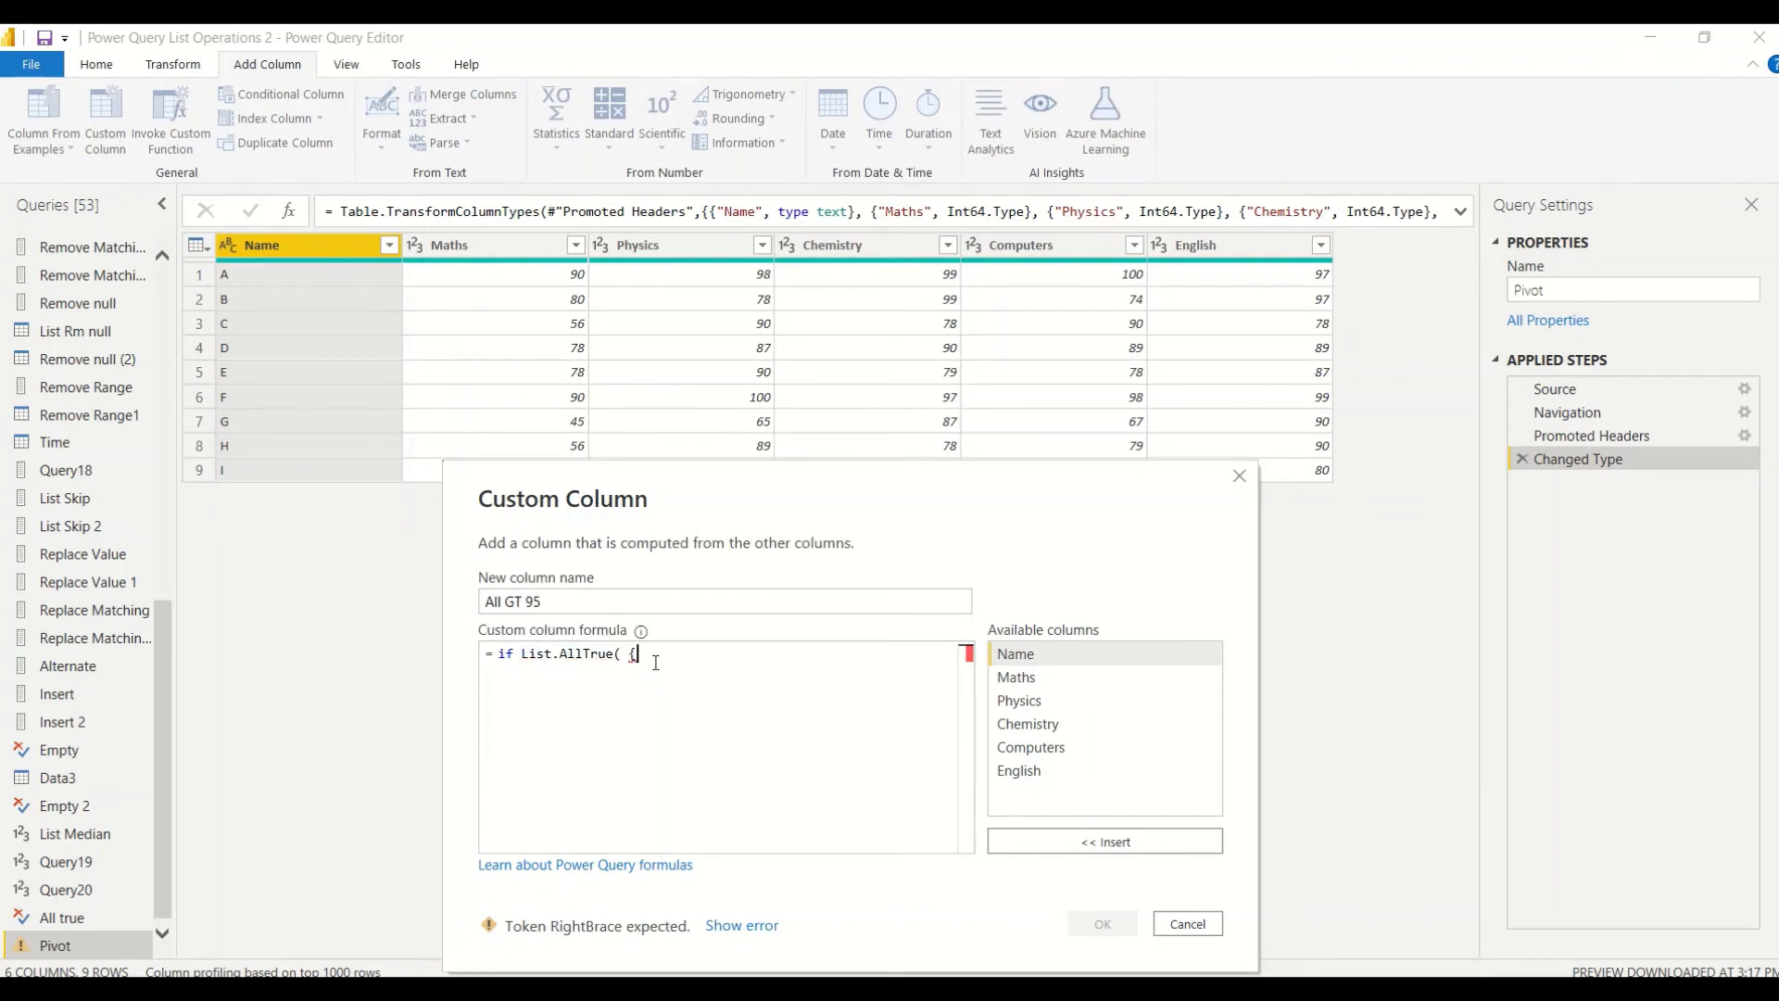
pyautogui.write('[Maths] >95')
pyautogui.click(705, 656)
pyautogui.write('=')
# Add the conditions [Physics] >=95 and [Chemistry] >=95 to the List.AllTrue list.
pyautogui.click(742, 658)
pyautogui.write(',[Physics]')
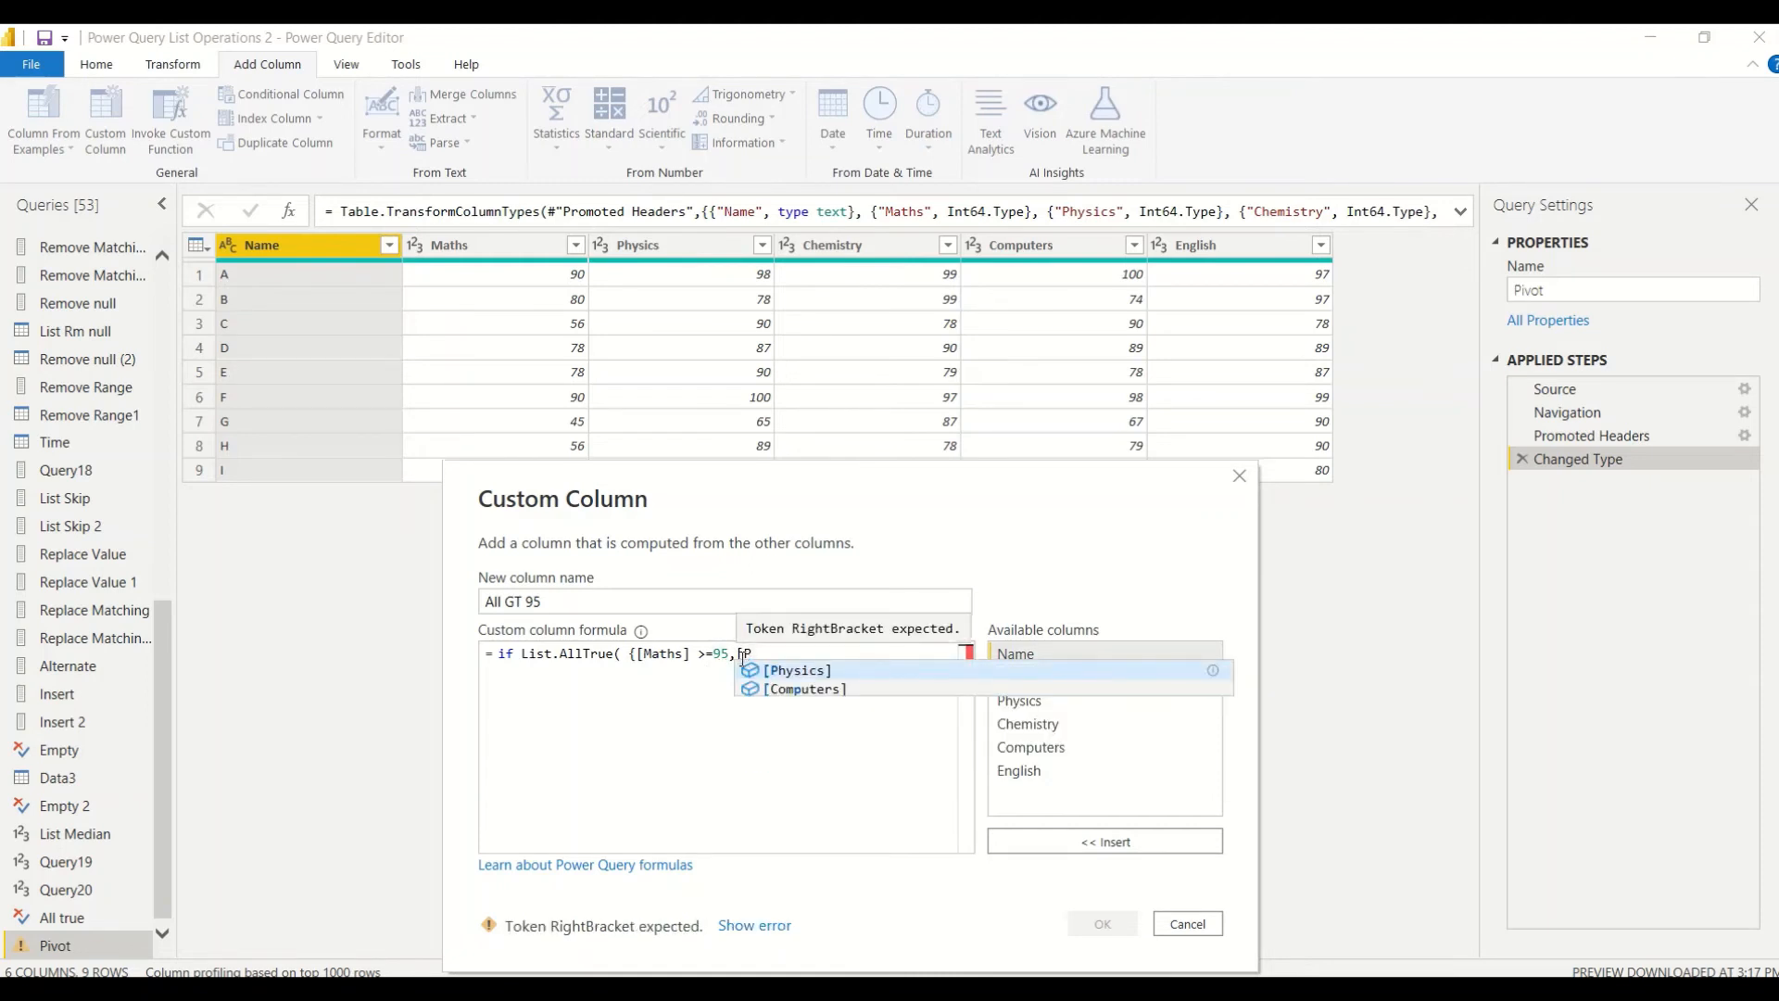
pyautogui.press('Tab')
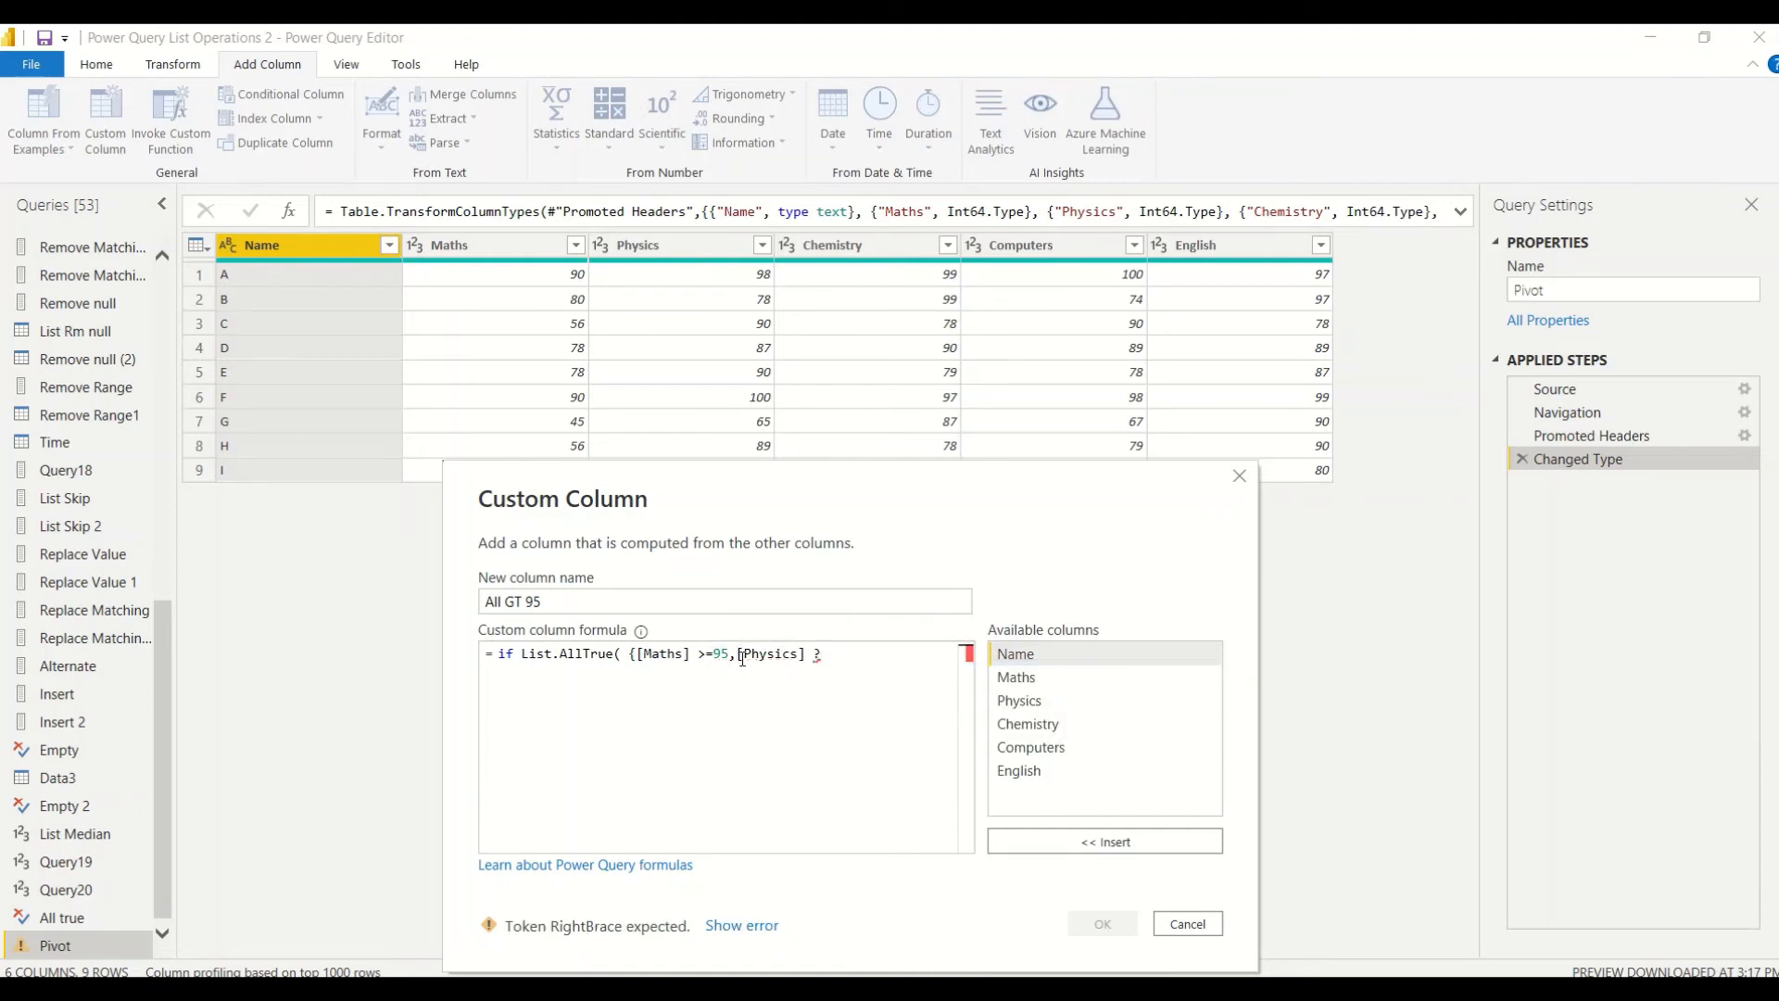
pyautogui.write('>=95, Che')
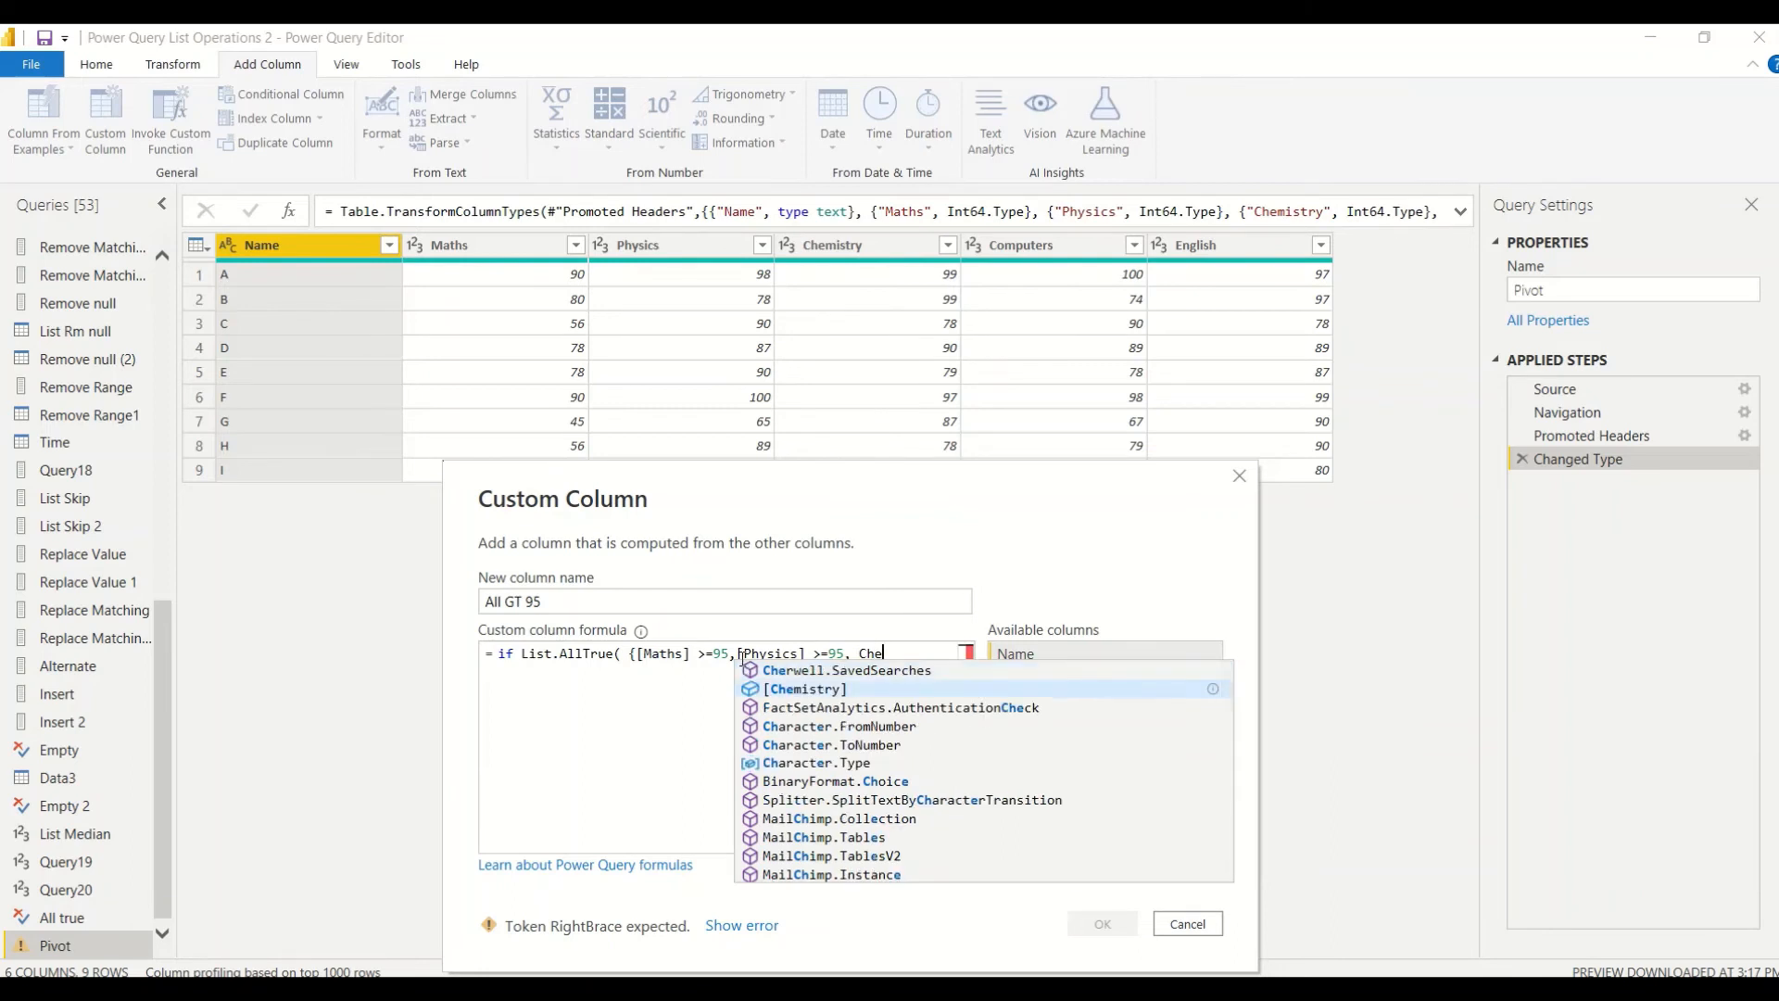
pyautogui.press('Down')
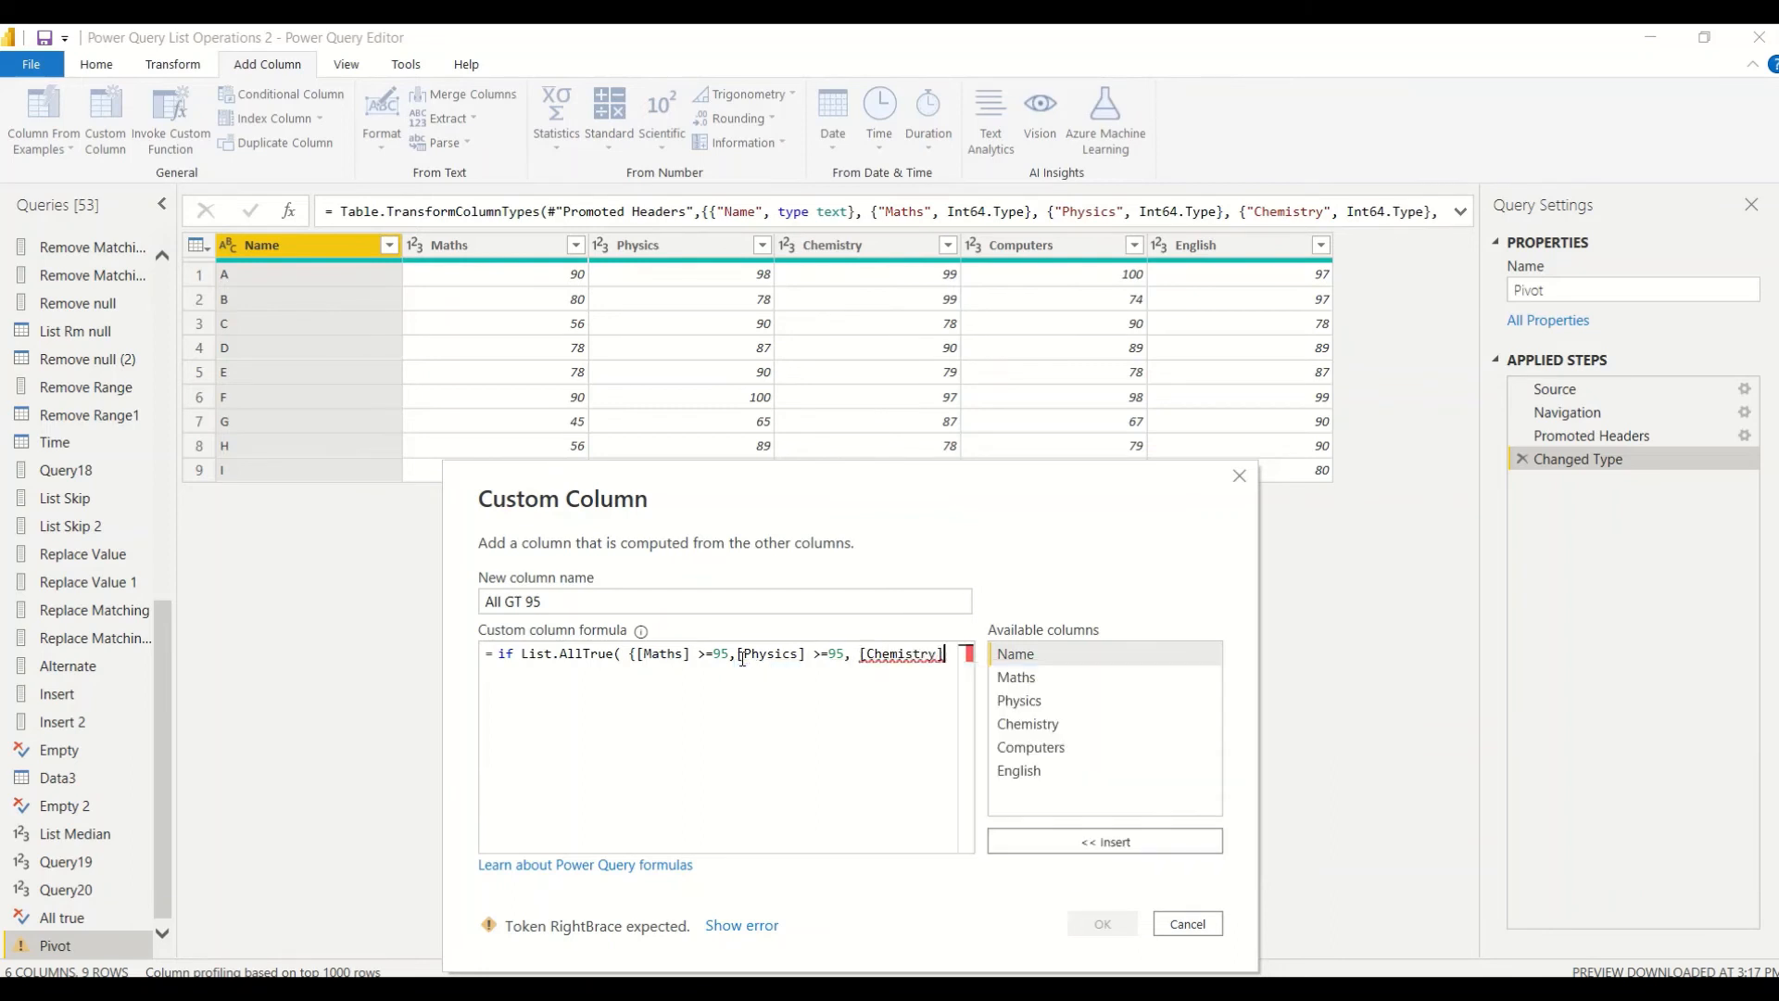
pyautogui.press('Tab')
pyautogui.write('>=9')
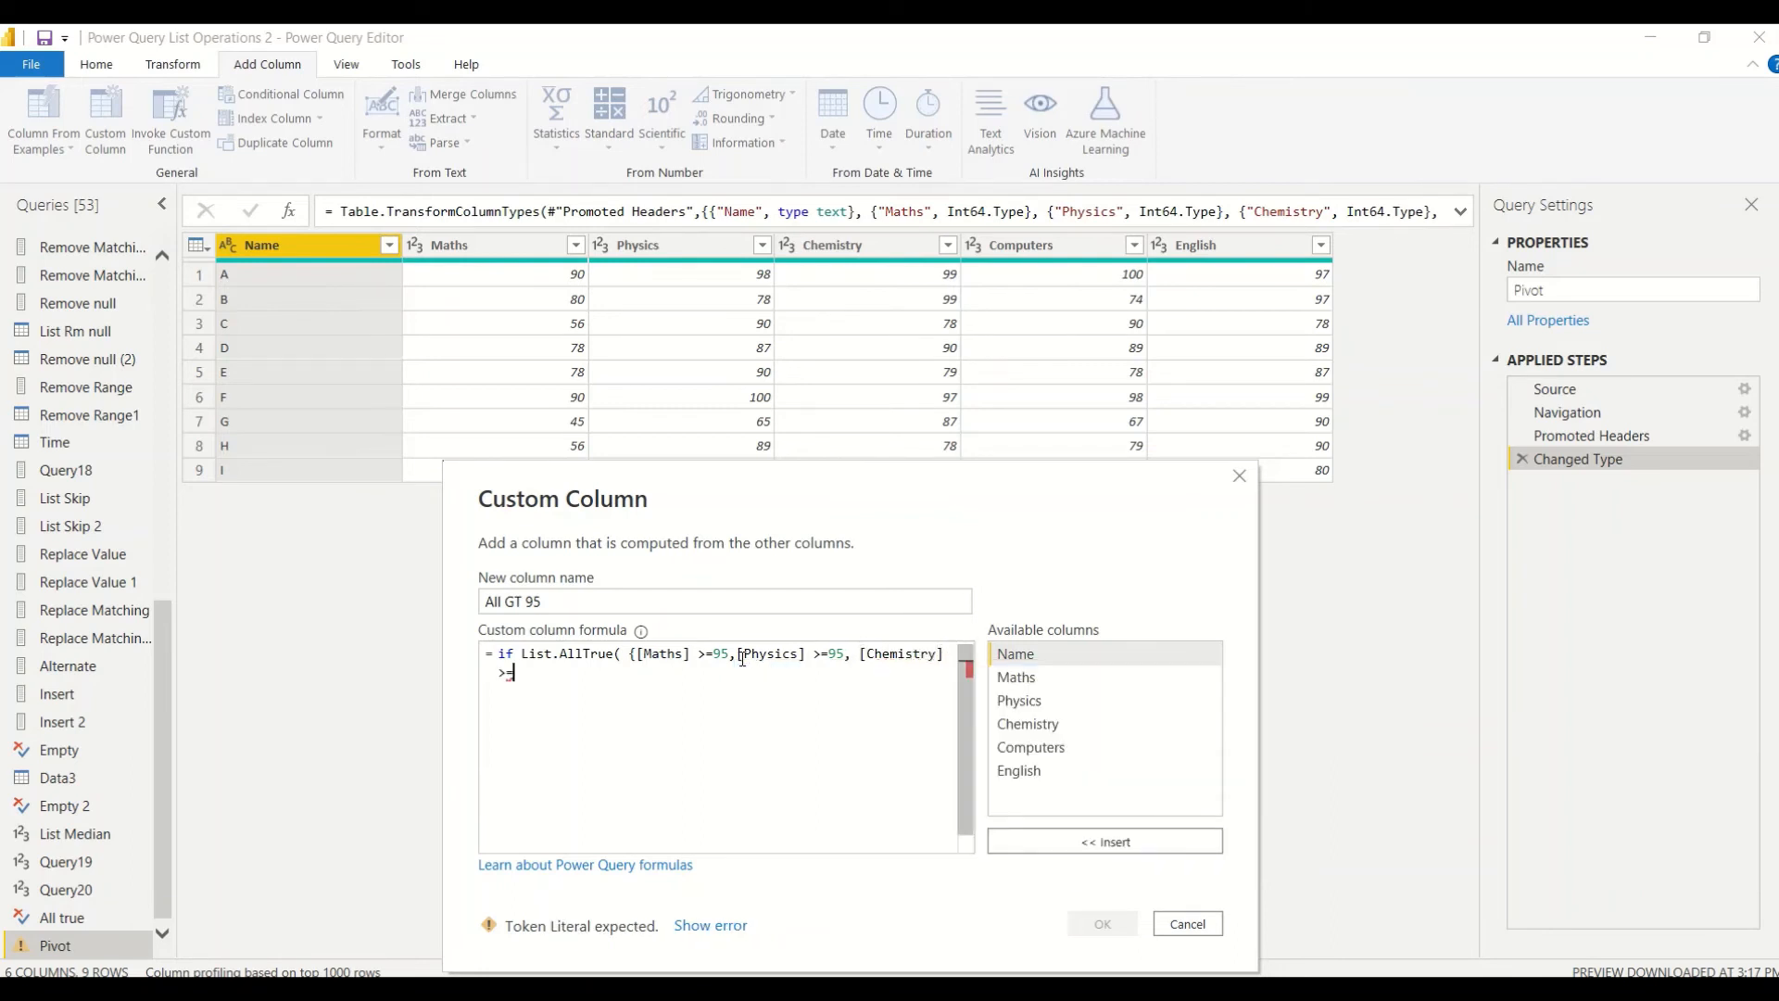
pyautogui.write('5, ')
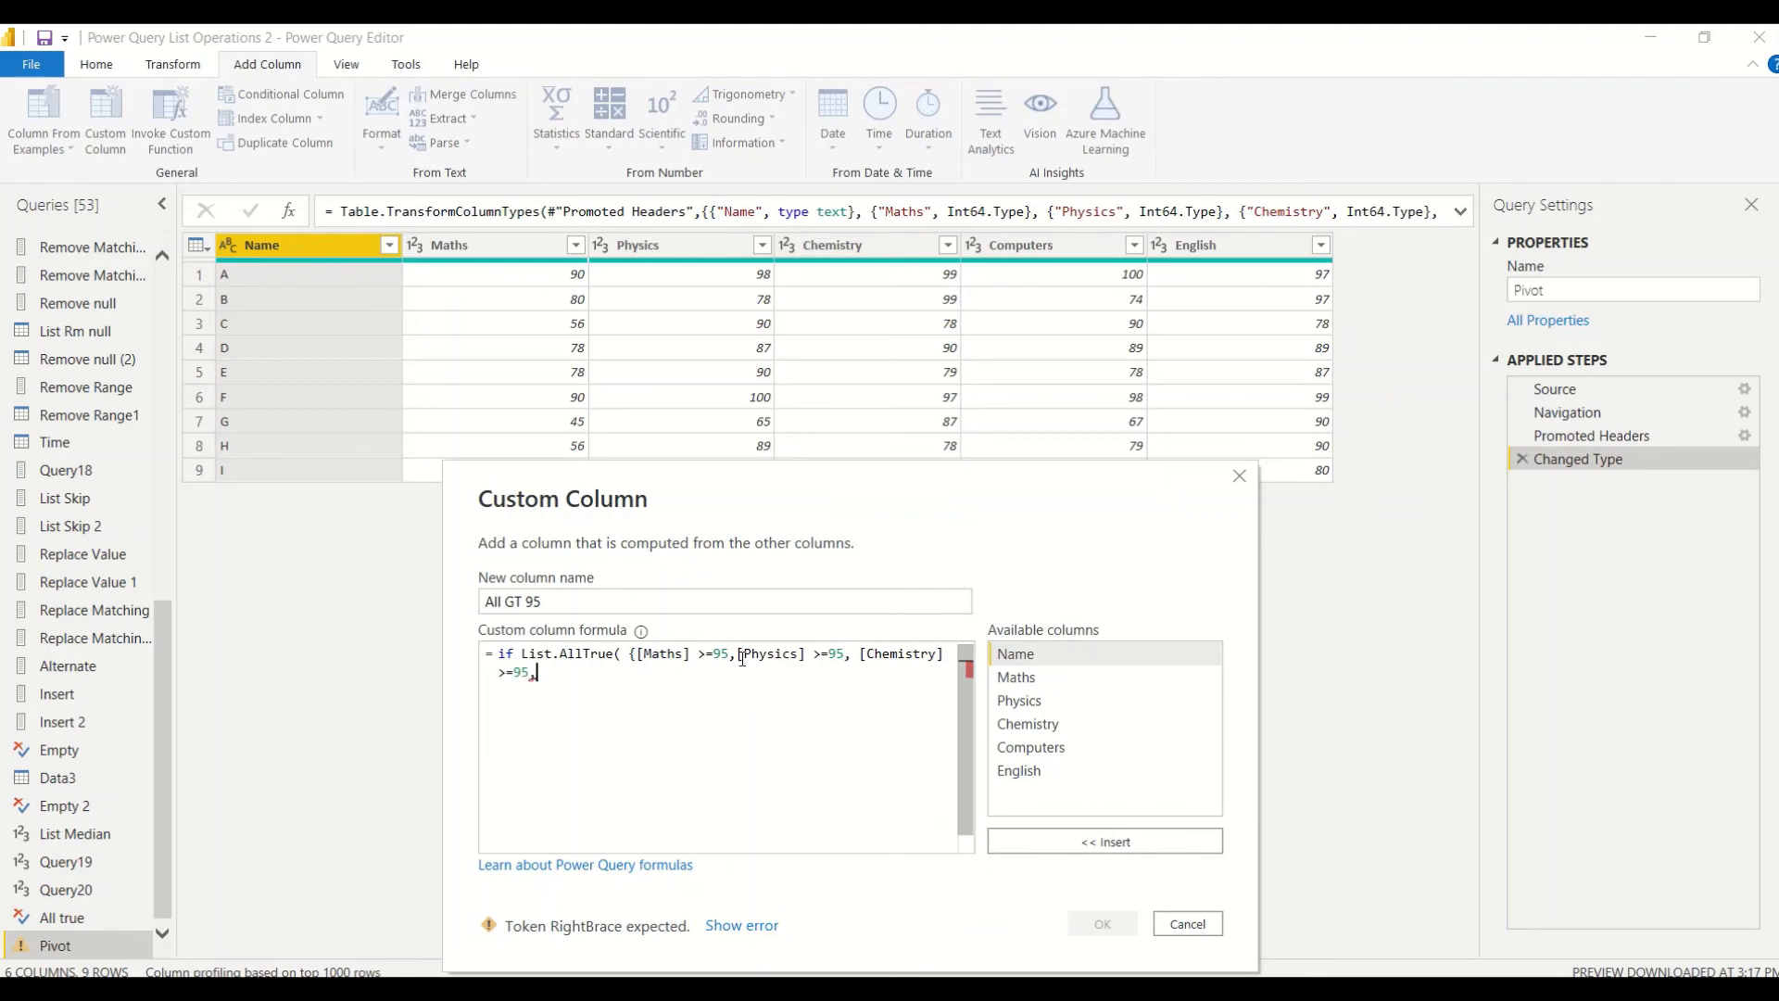
# Add the conditions [Computers]>=95 and [English]>=95 to the List.AllTrue list.
pyautogui.write('[C')
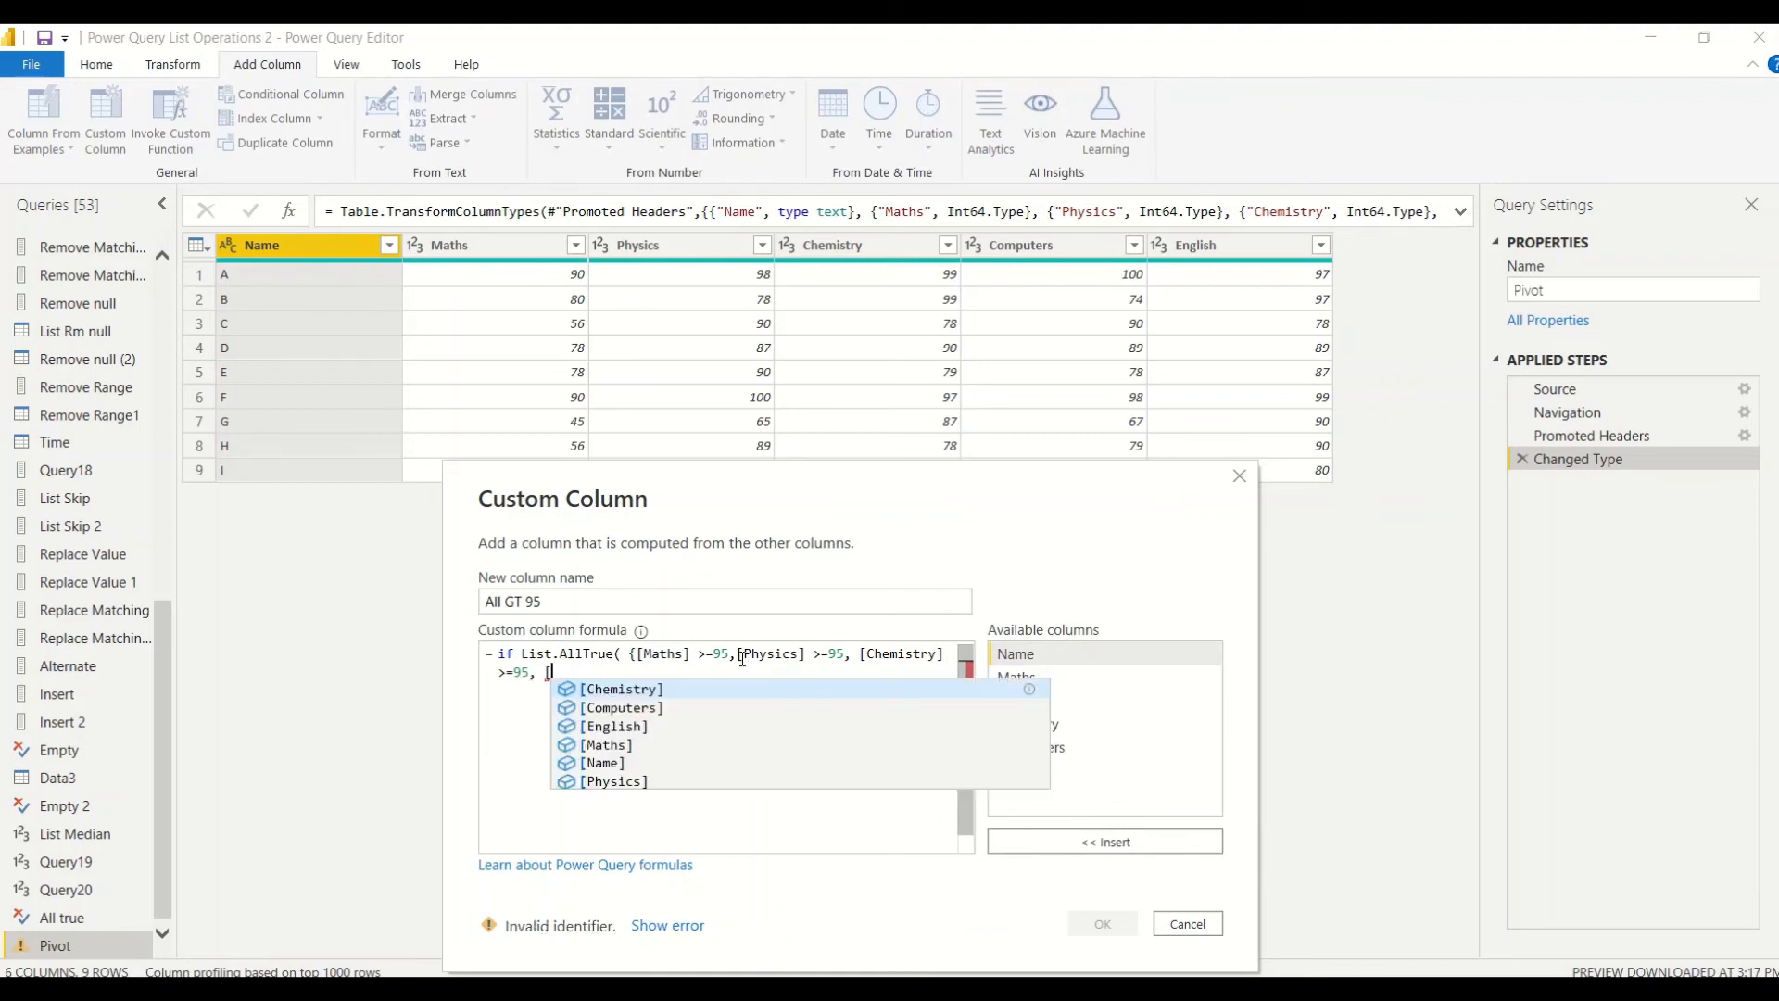
pyautogui.press('Down')
pyautogui.press('Return')
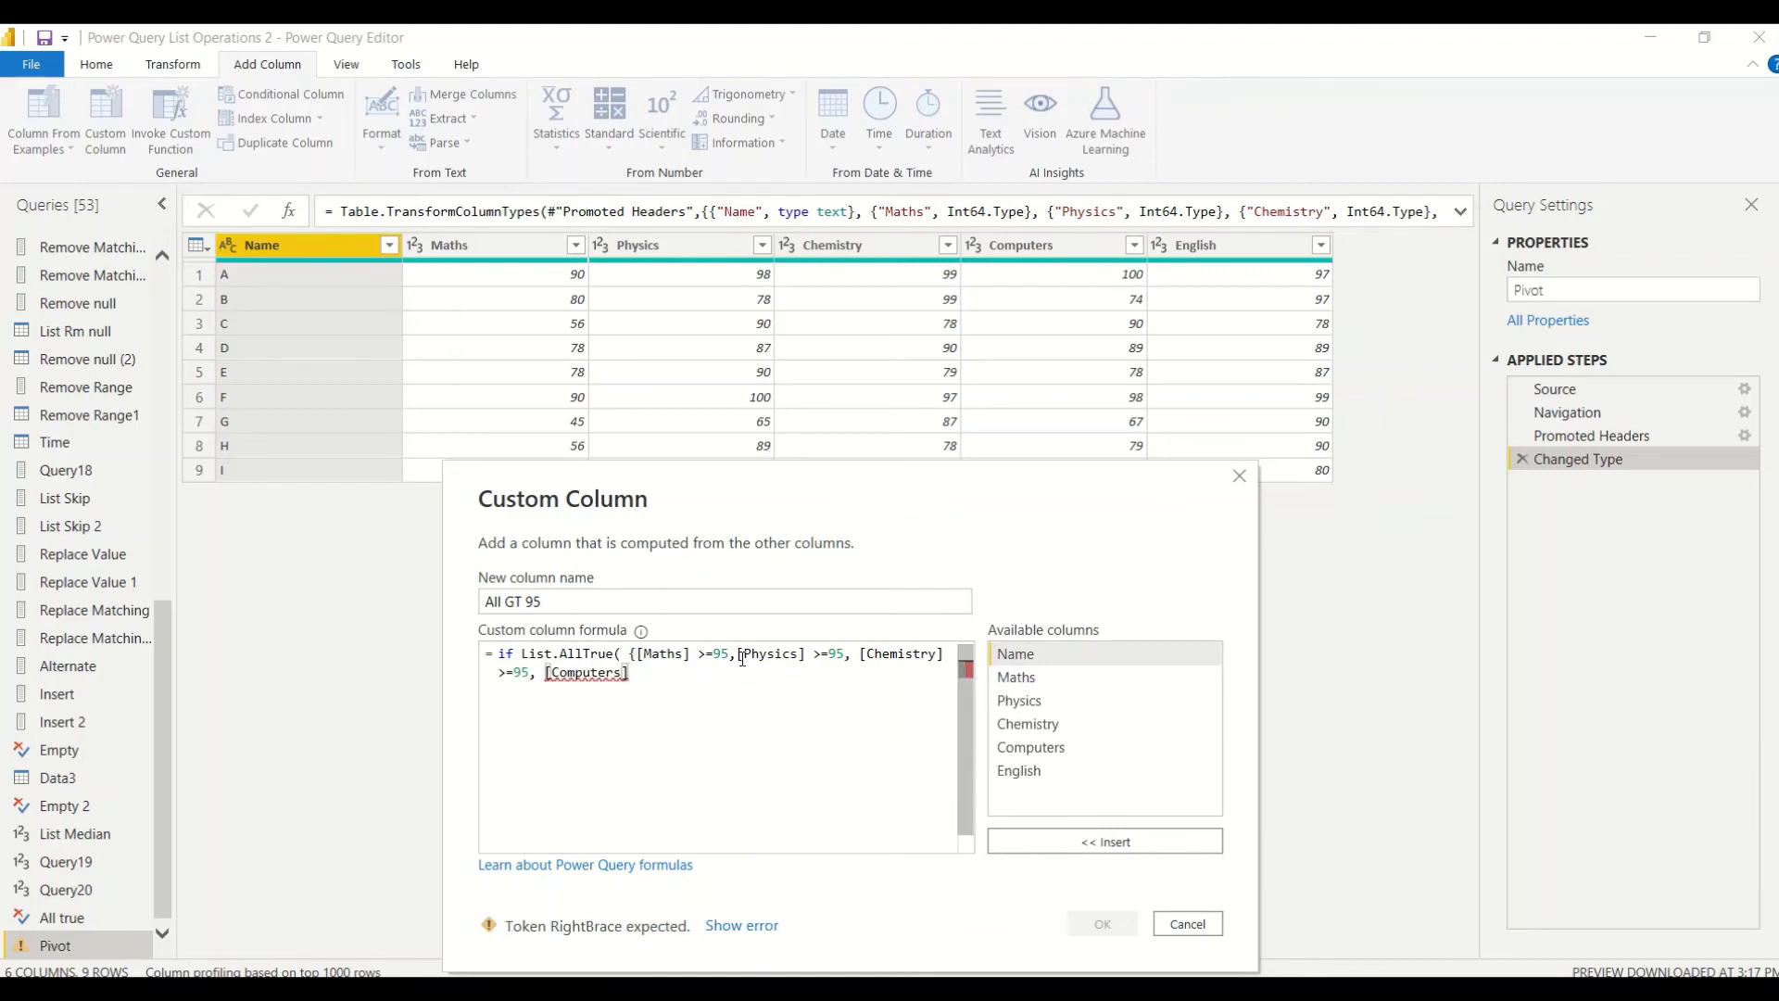
pyautogui.write('>=95, [En')
pyautogui.press('Return')
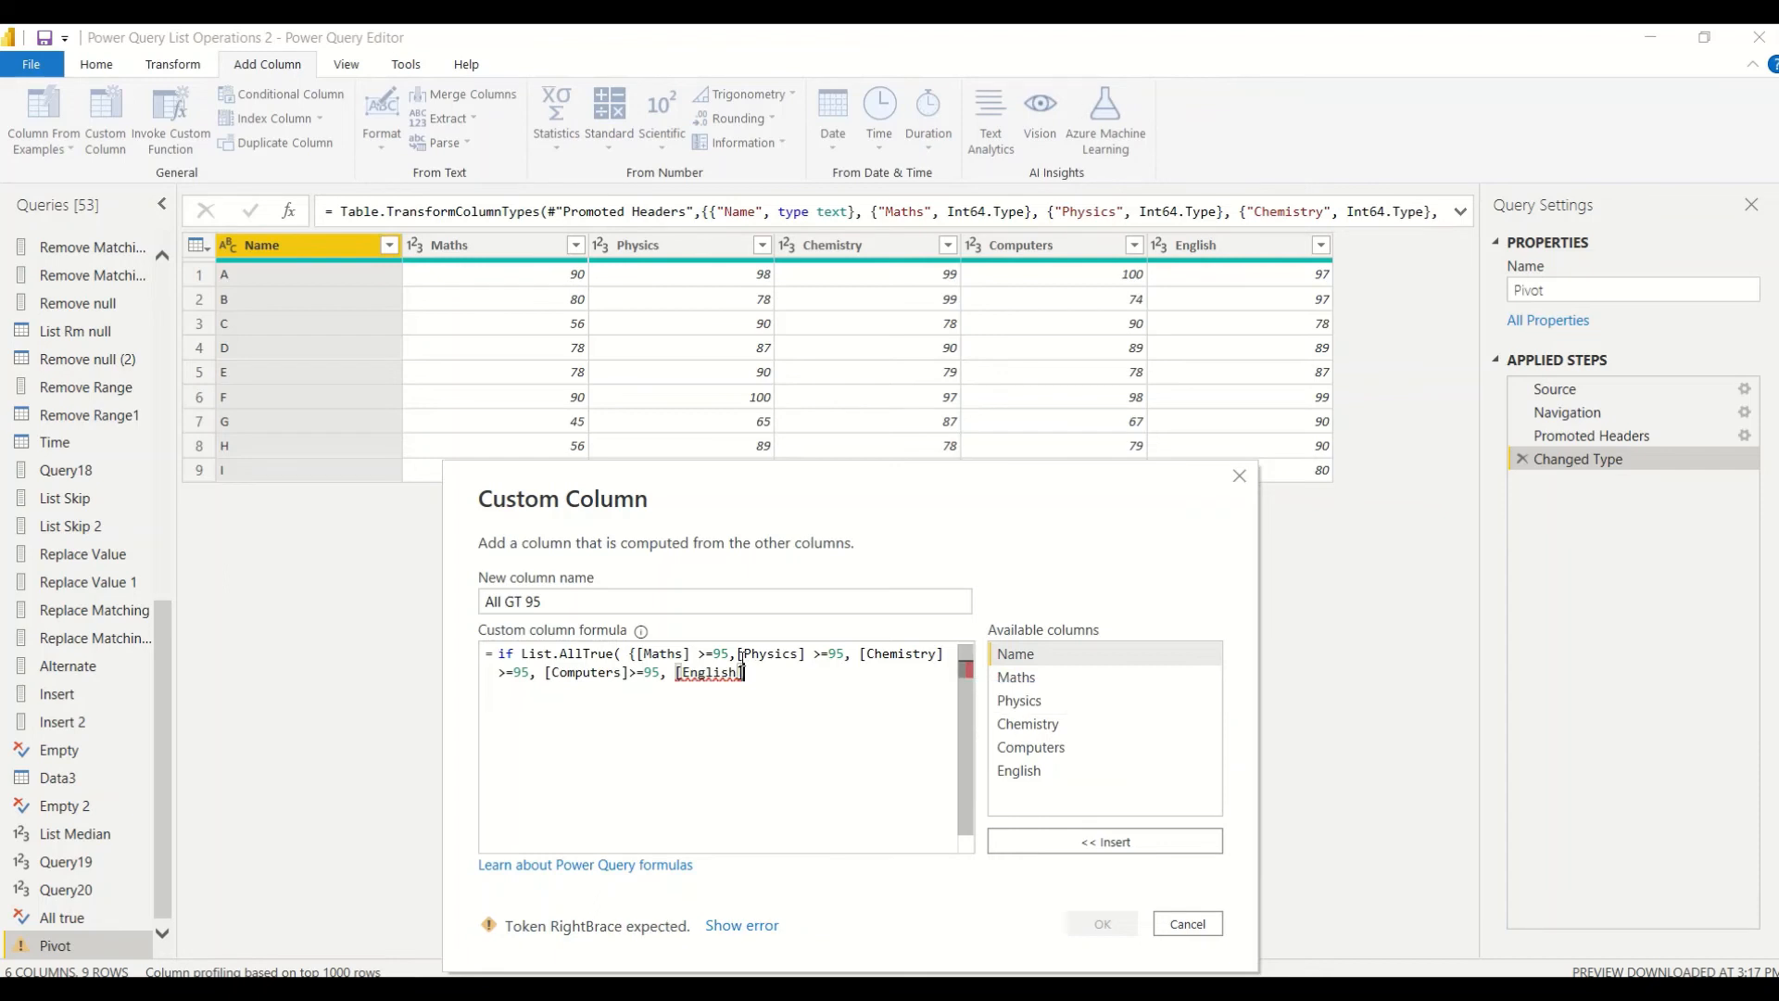
pyautogui.write('>=')
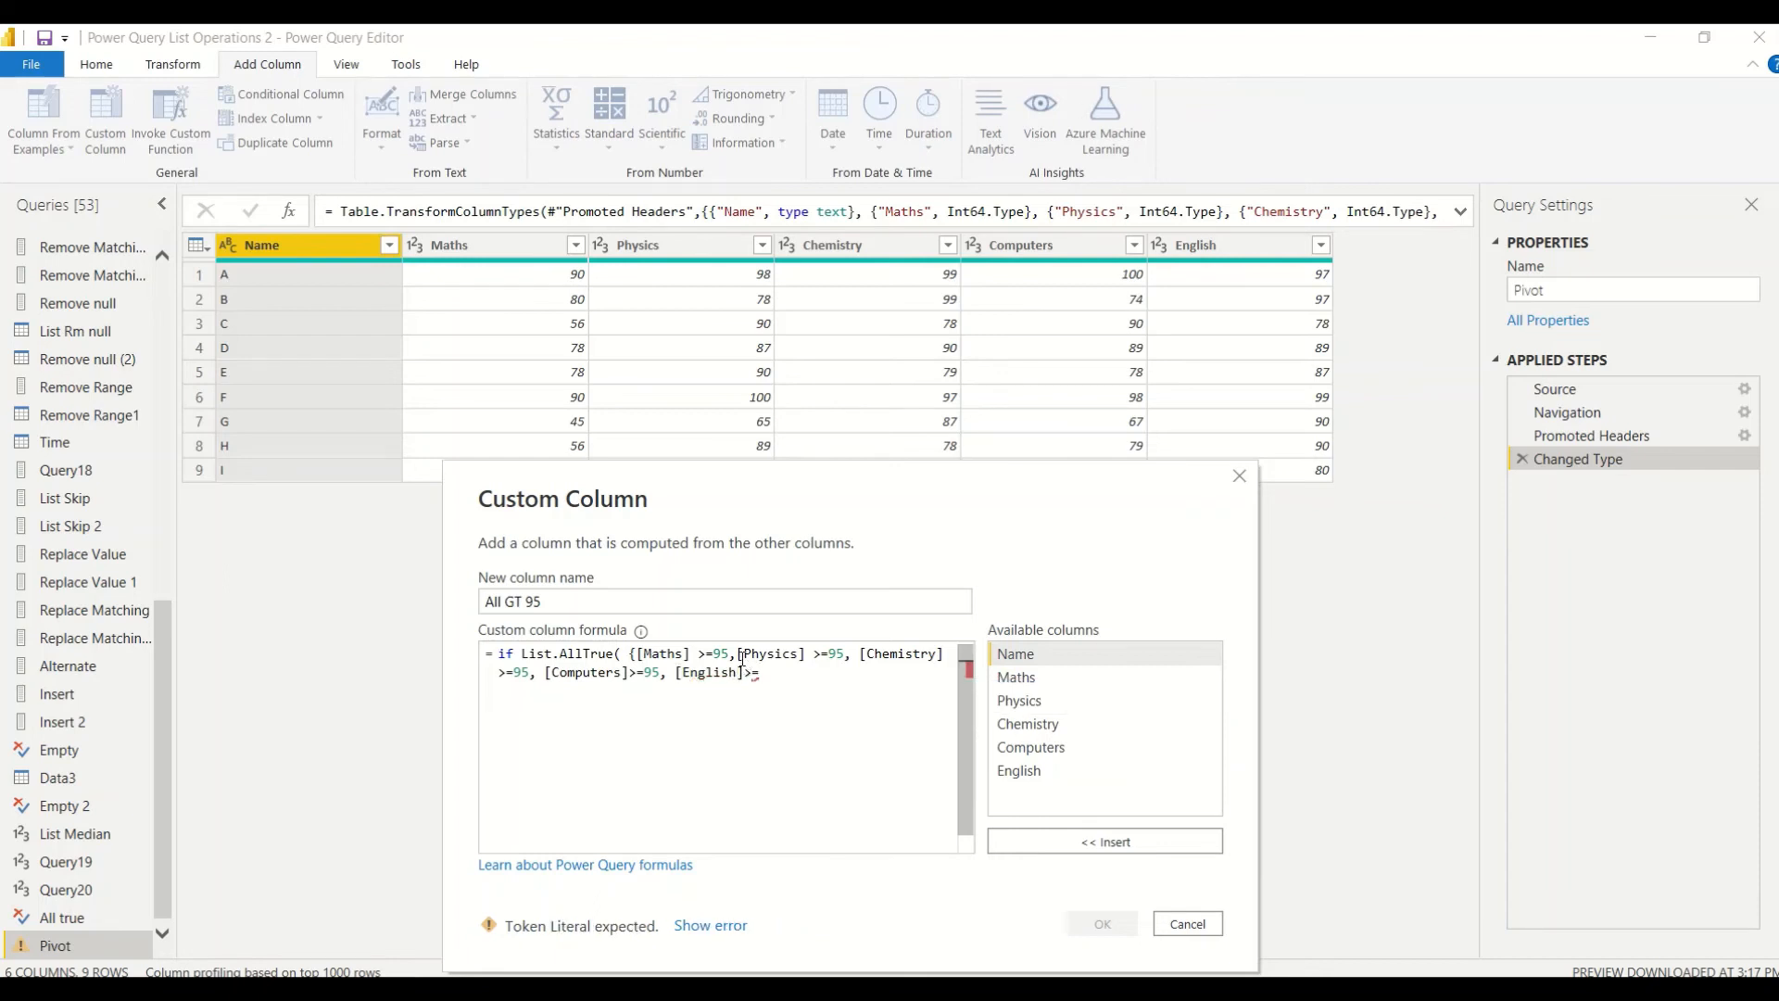
pyautogui.write('95')
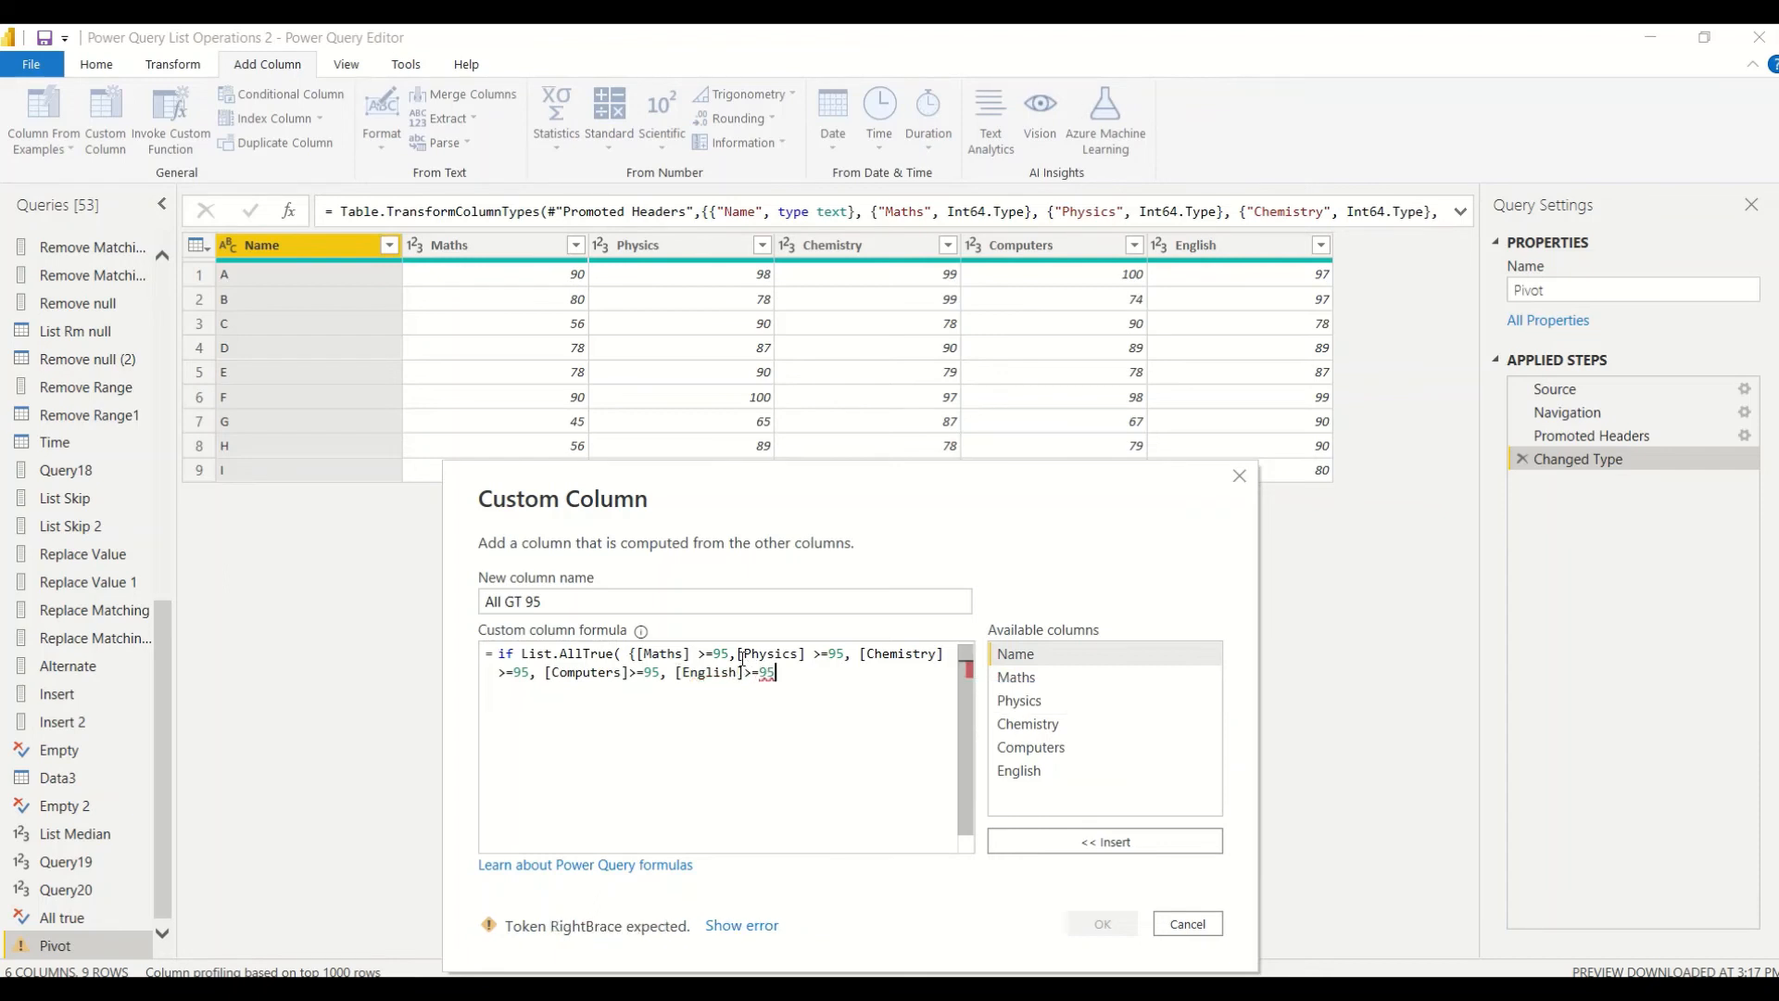
# Close the List.AllTrue list and its argument brackets and continue the formula with then true.
pyautogui.write('}')
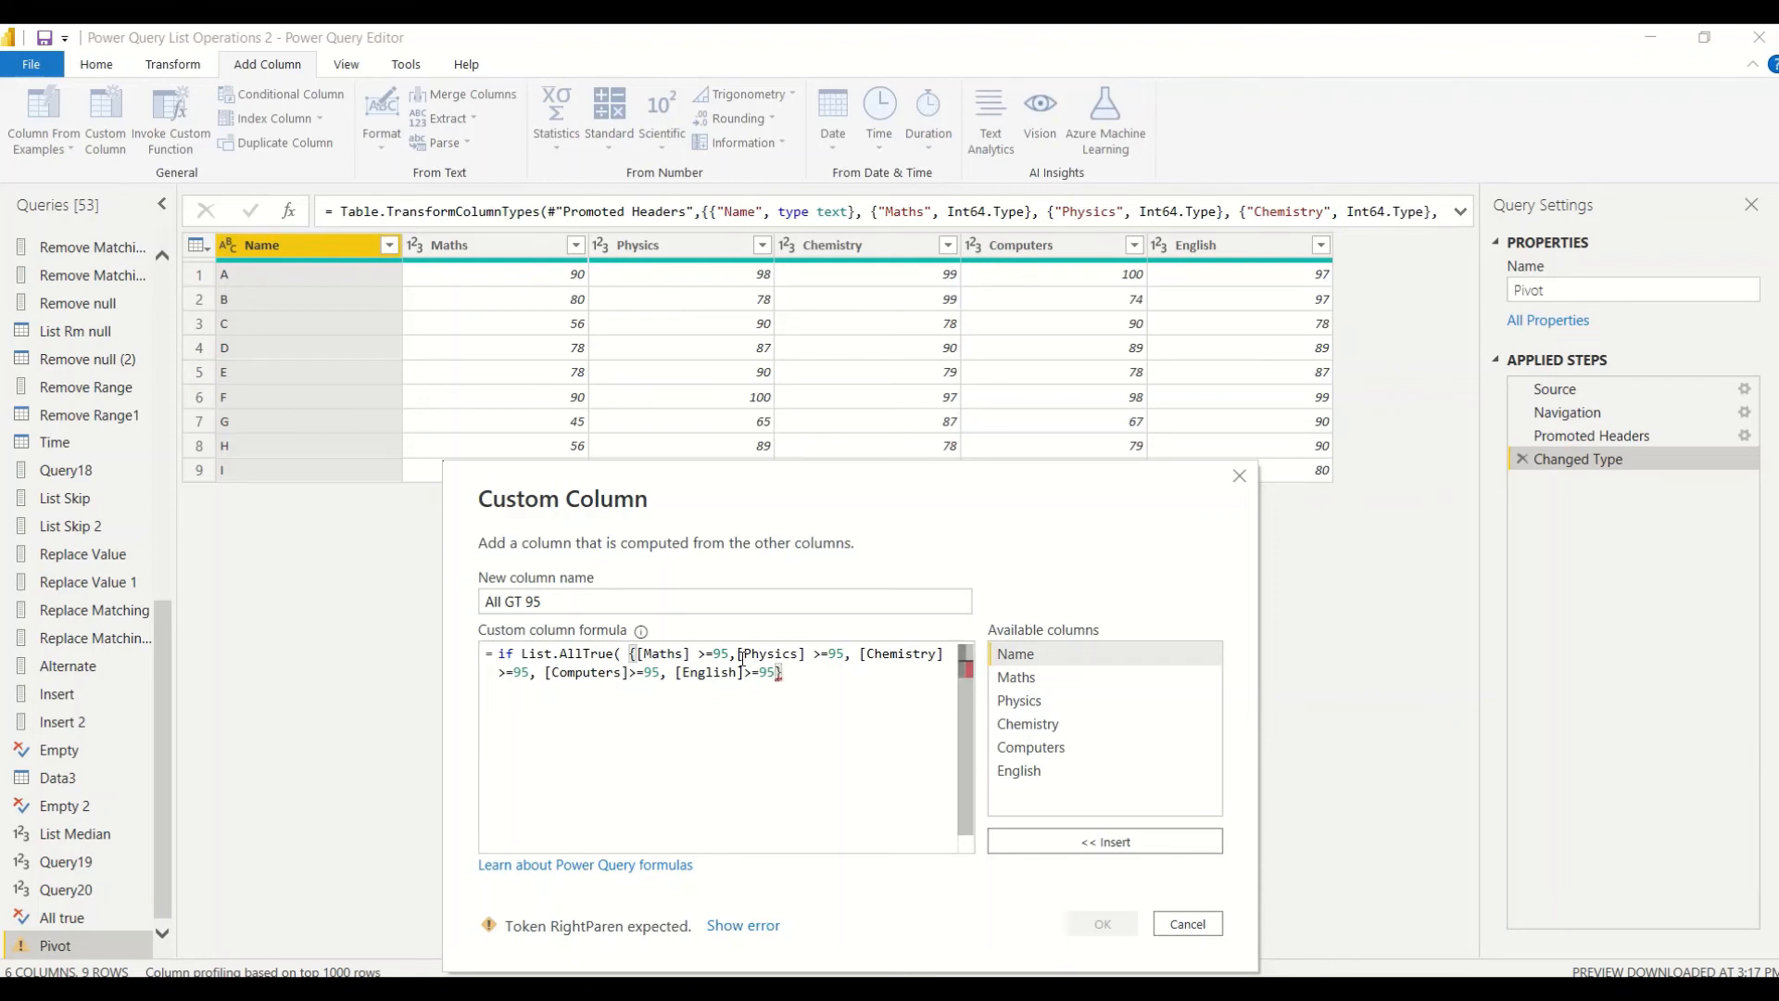
pyautogui.write(')')
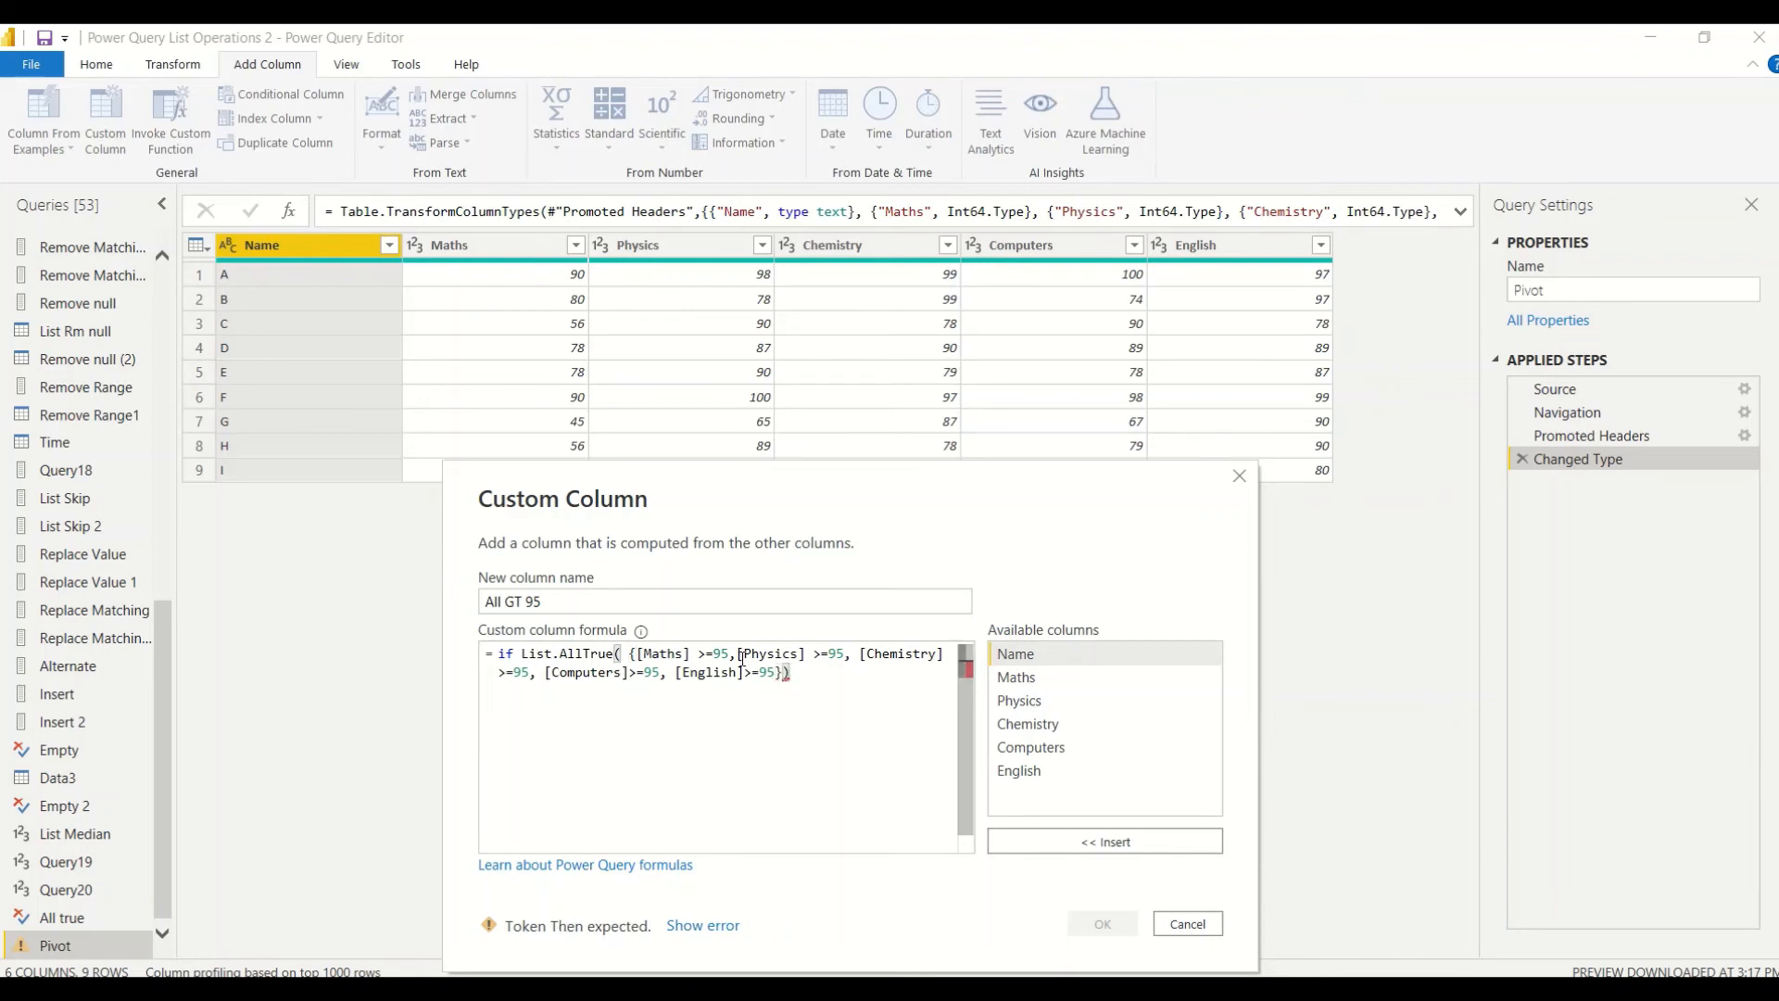
pyautogui.write(' then t')
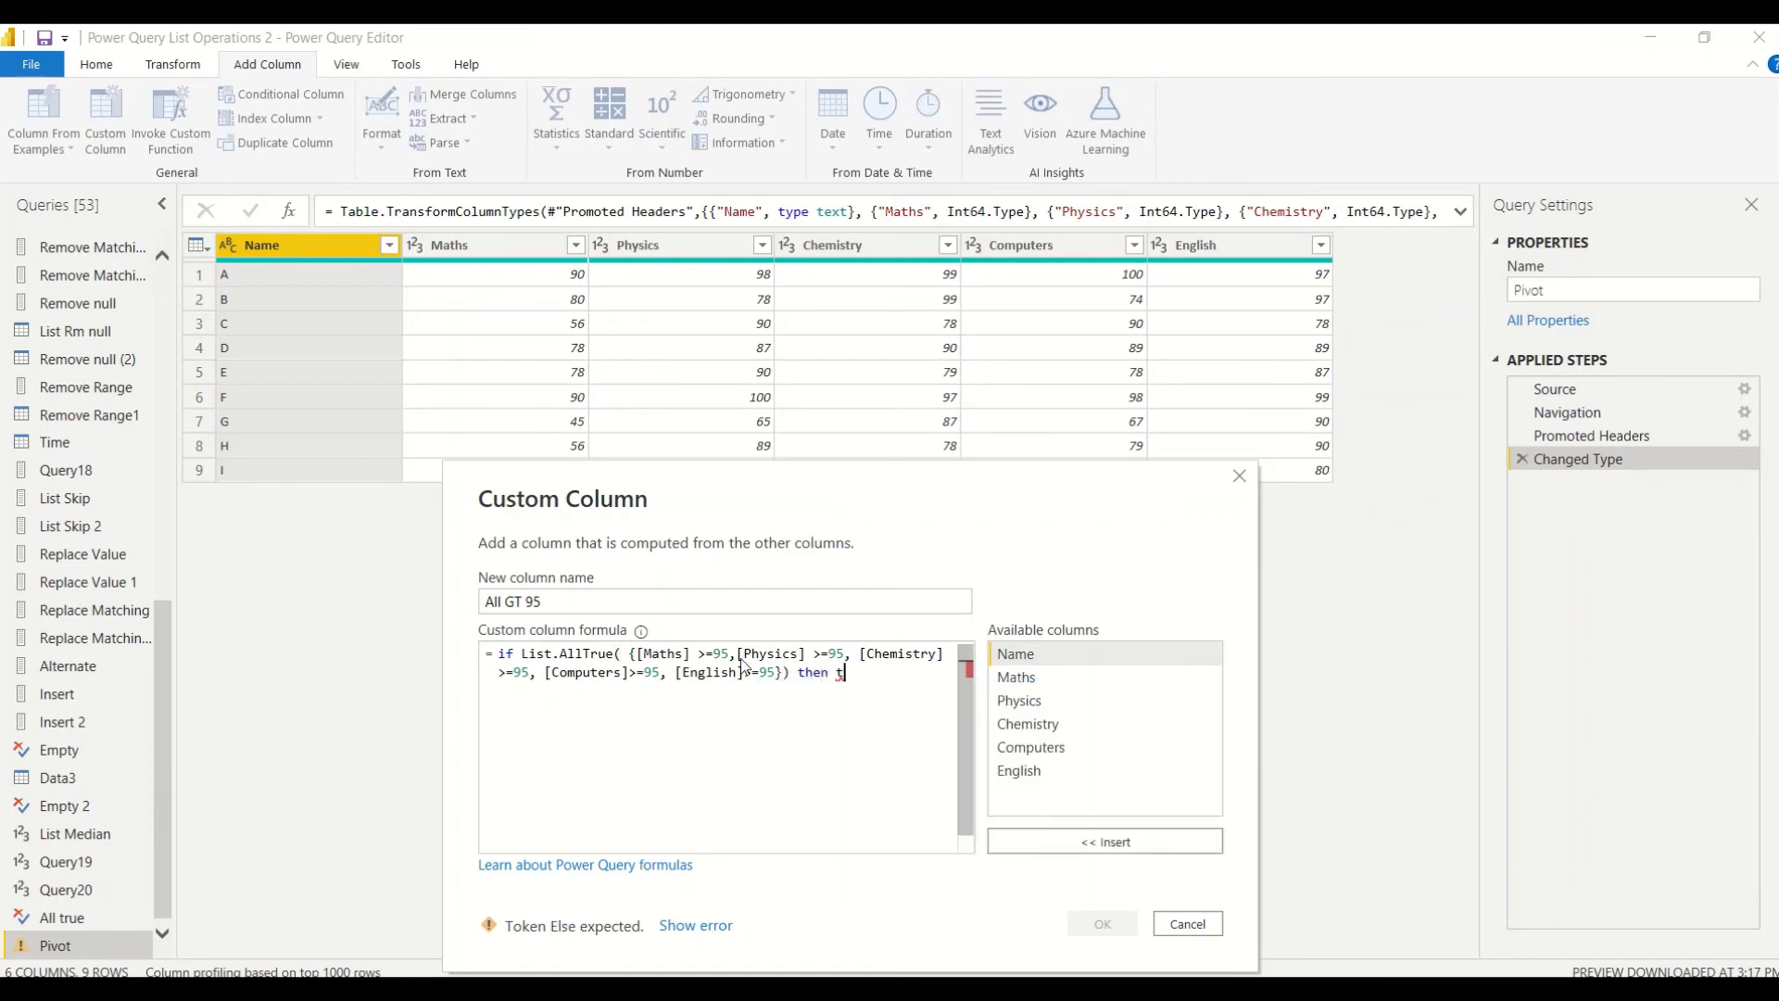
pyautogui.write('rue')
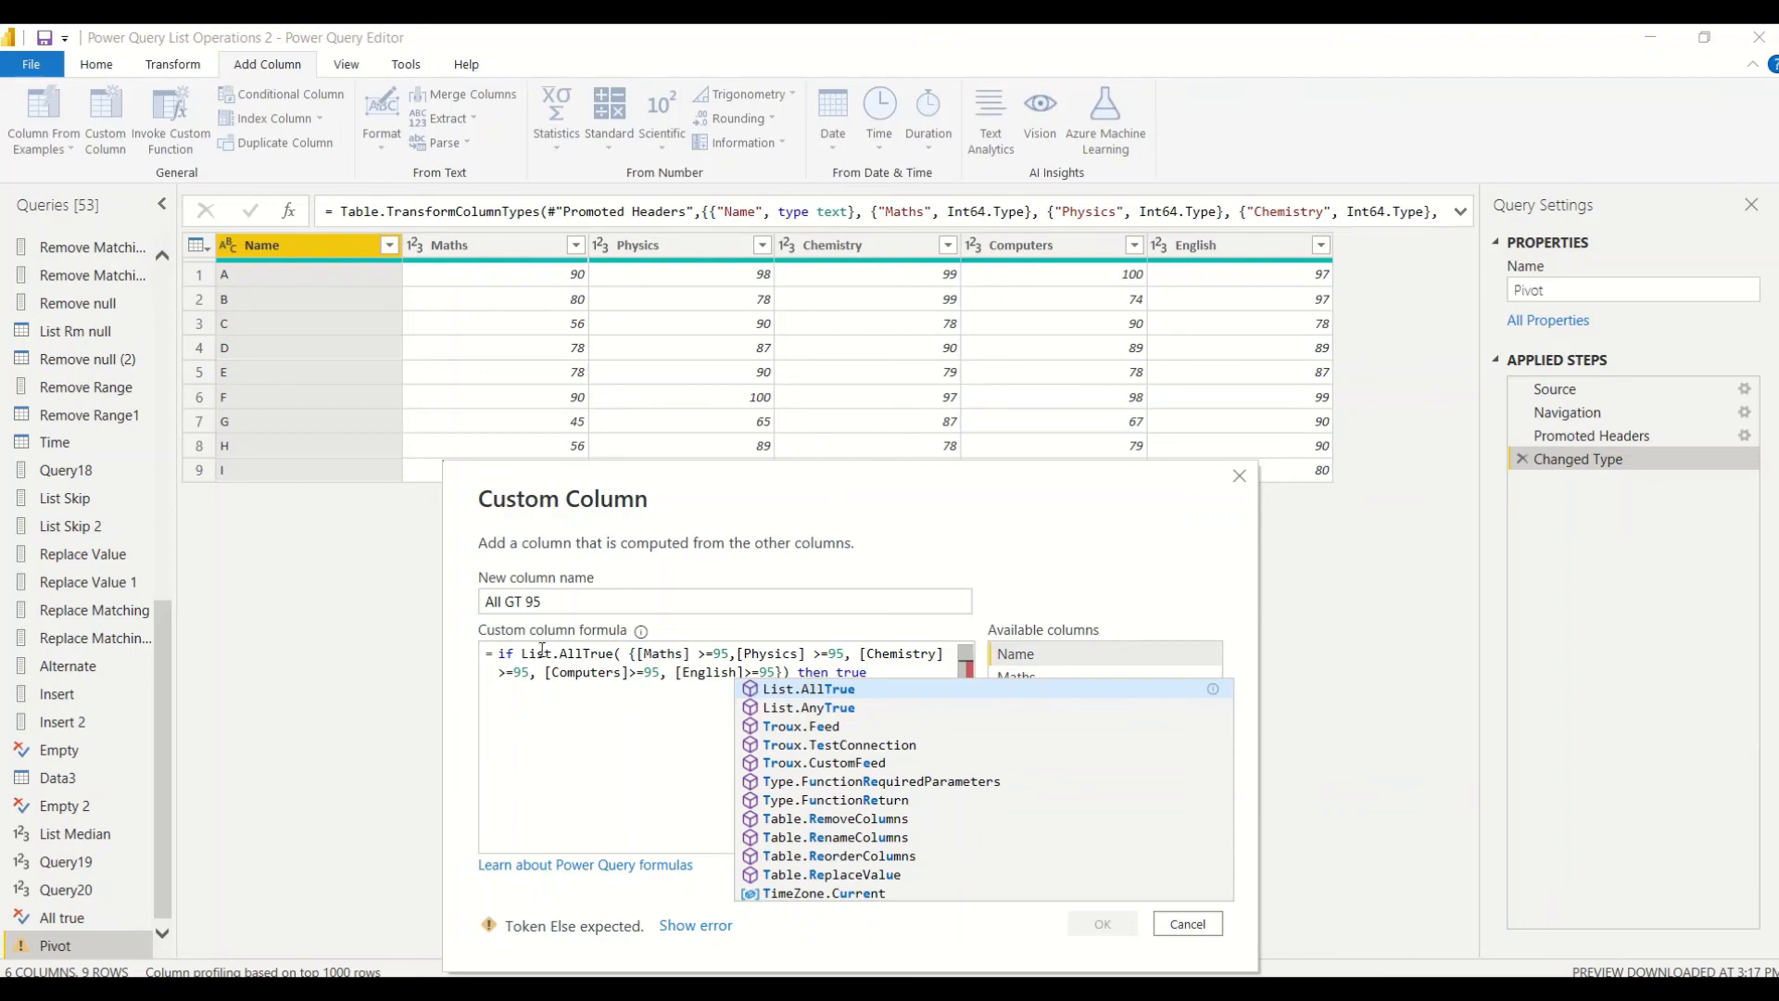
# Remove if and then true from the formula, keeping only the List.AllTrue expression, and create the All GT 95 column.
pyautogui.moveTo(519, 656); pyautogui.dragTo(497, 658)
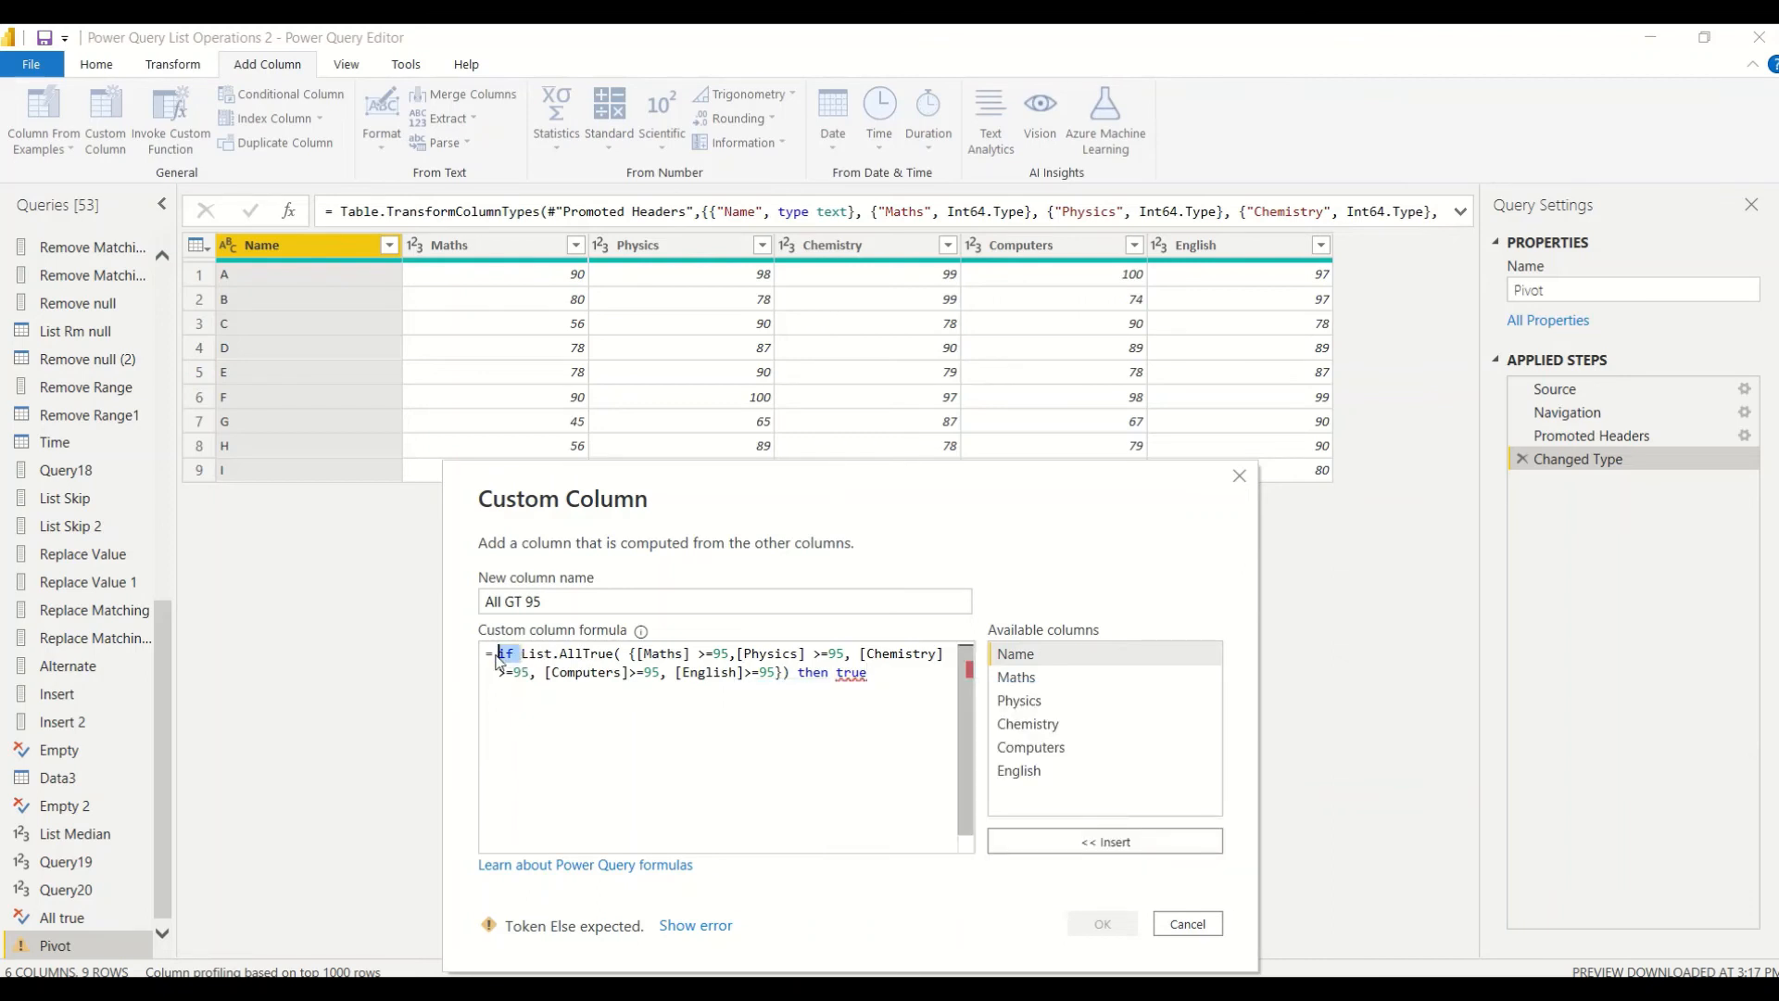
pyautogui.press('BackSpace')
pyautogui.moveTo(798, 673); pyautogui.dragTo(872, 673)
pyautogui.press('BackSpace')
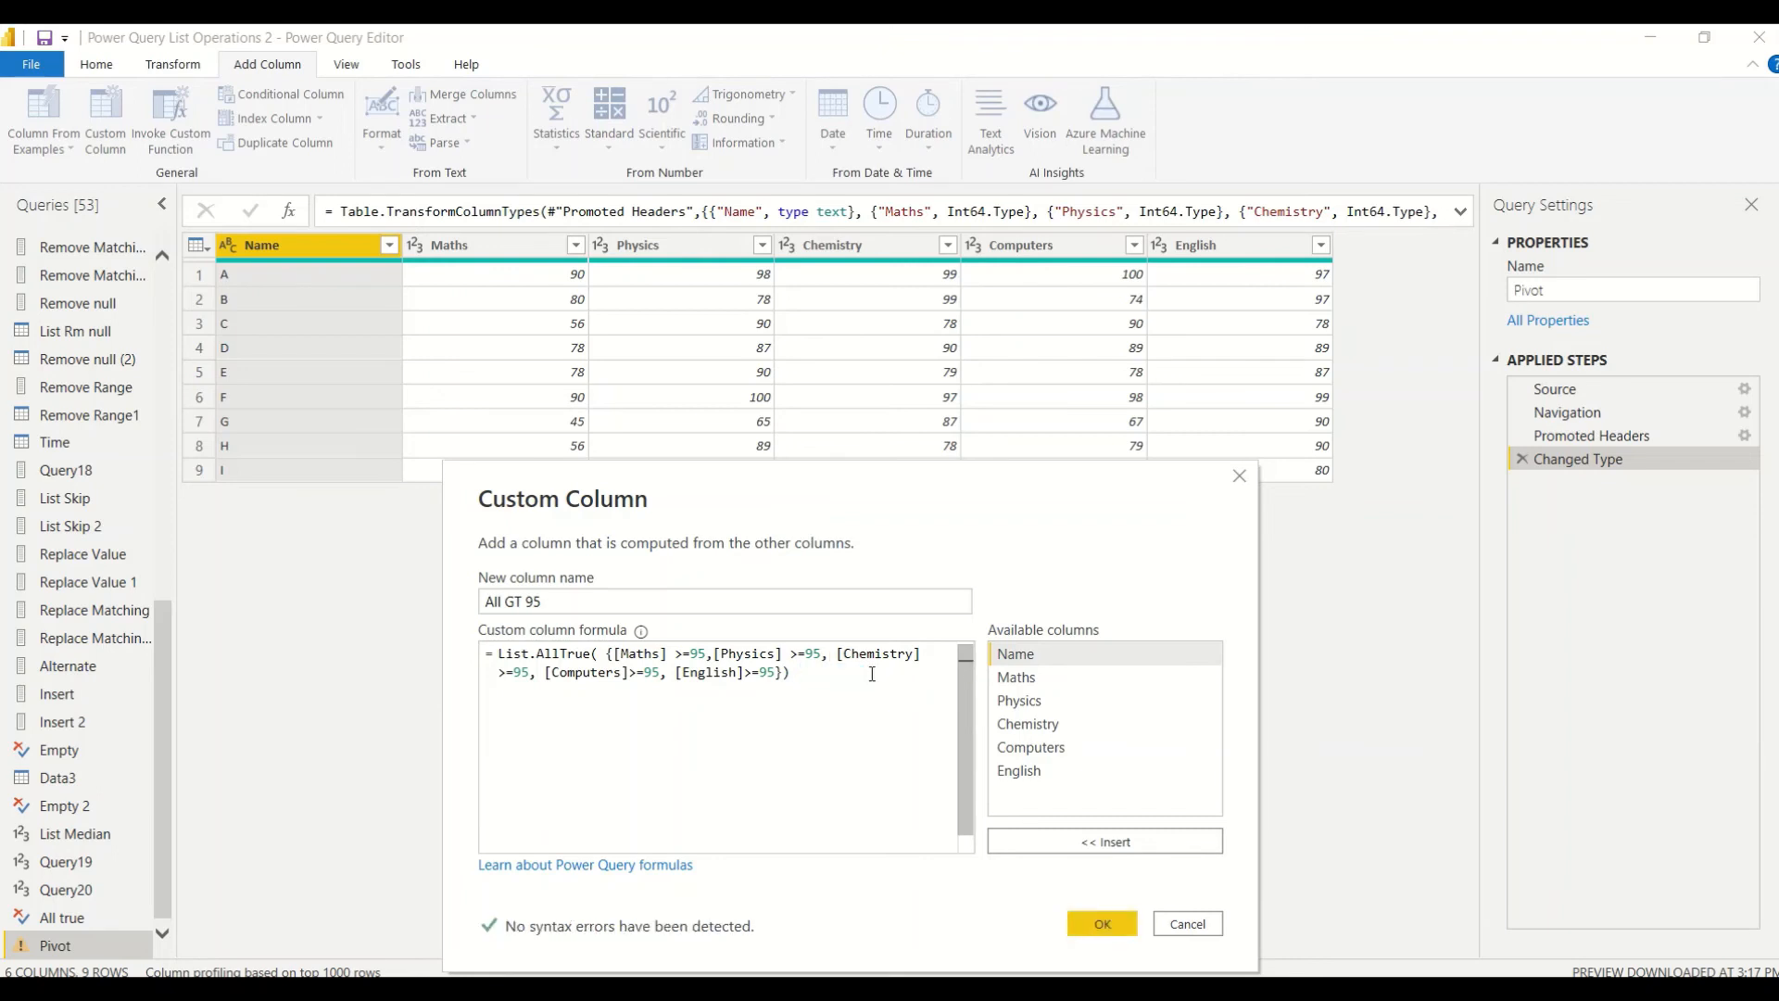
pyautogui.click(1104, 923)
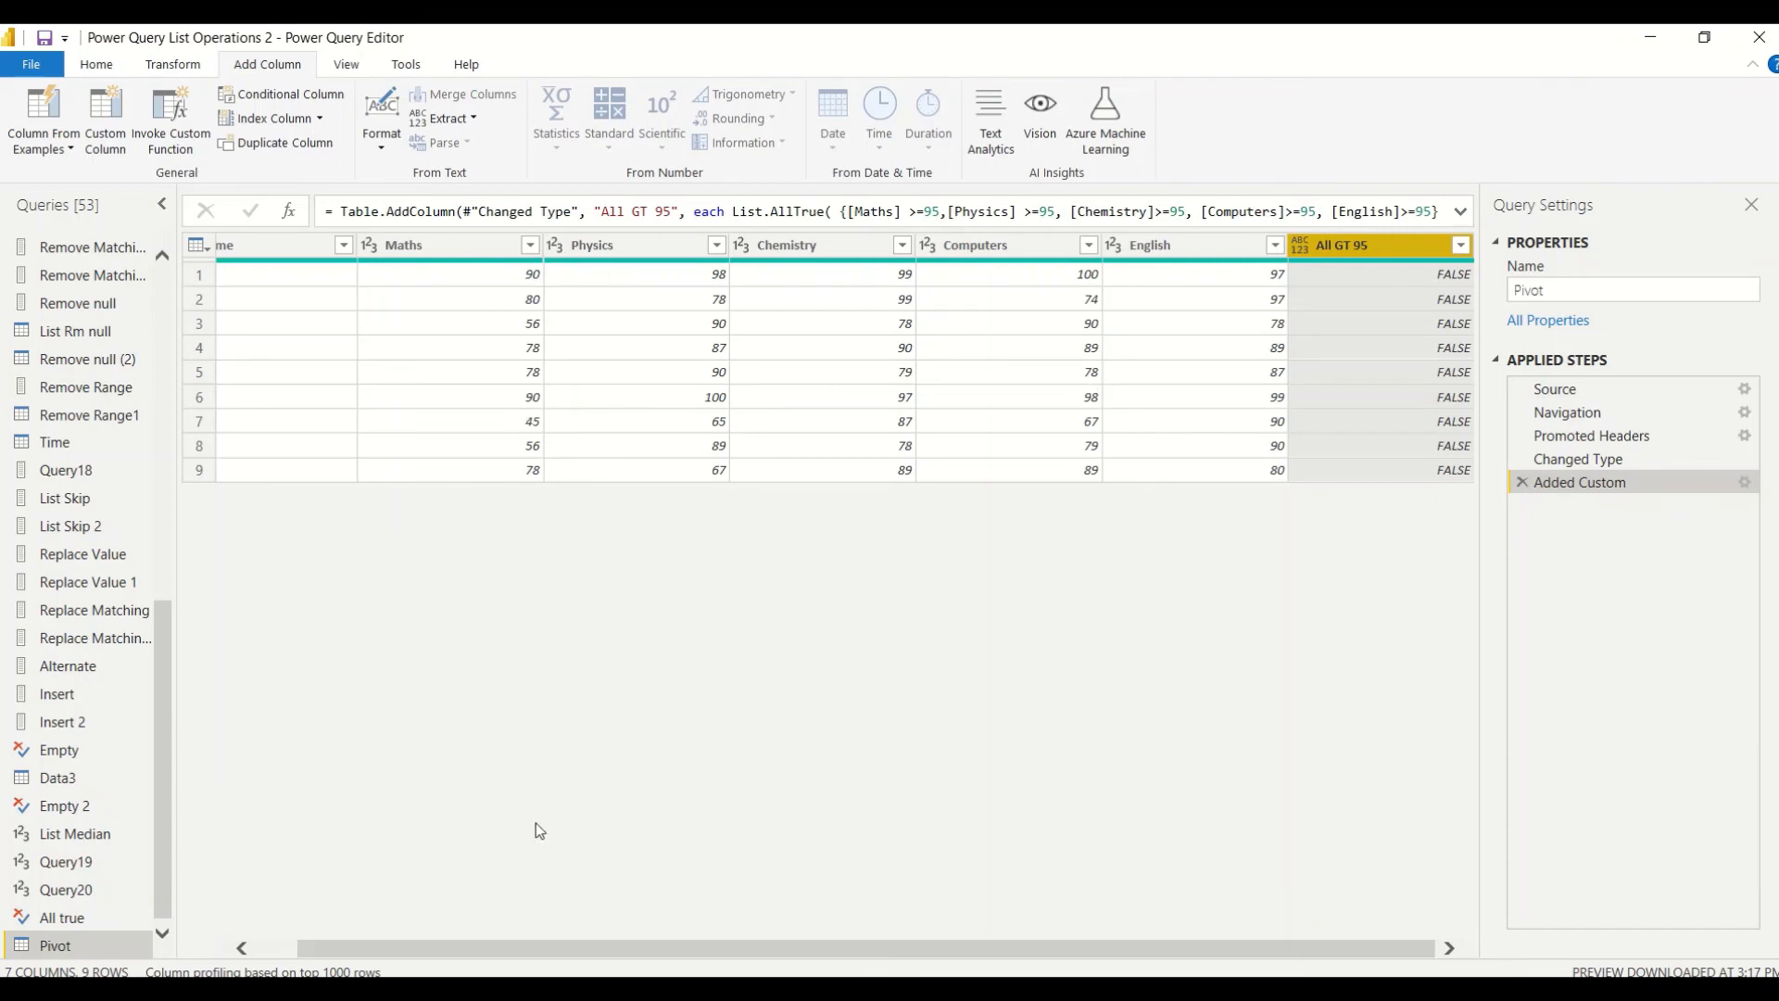
# Reopen the Added Custom step's formula and set the Maths, Physics and English thresholds to >=90.
pyautogui.moveTo(542, 941); pyautogui.dragTo(499, 941)
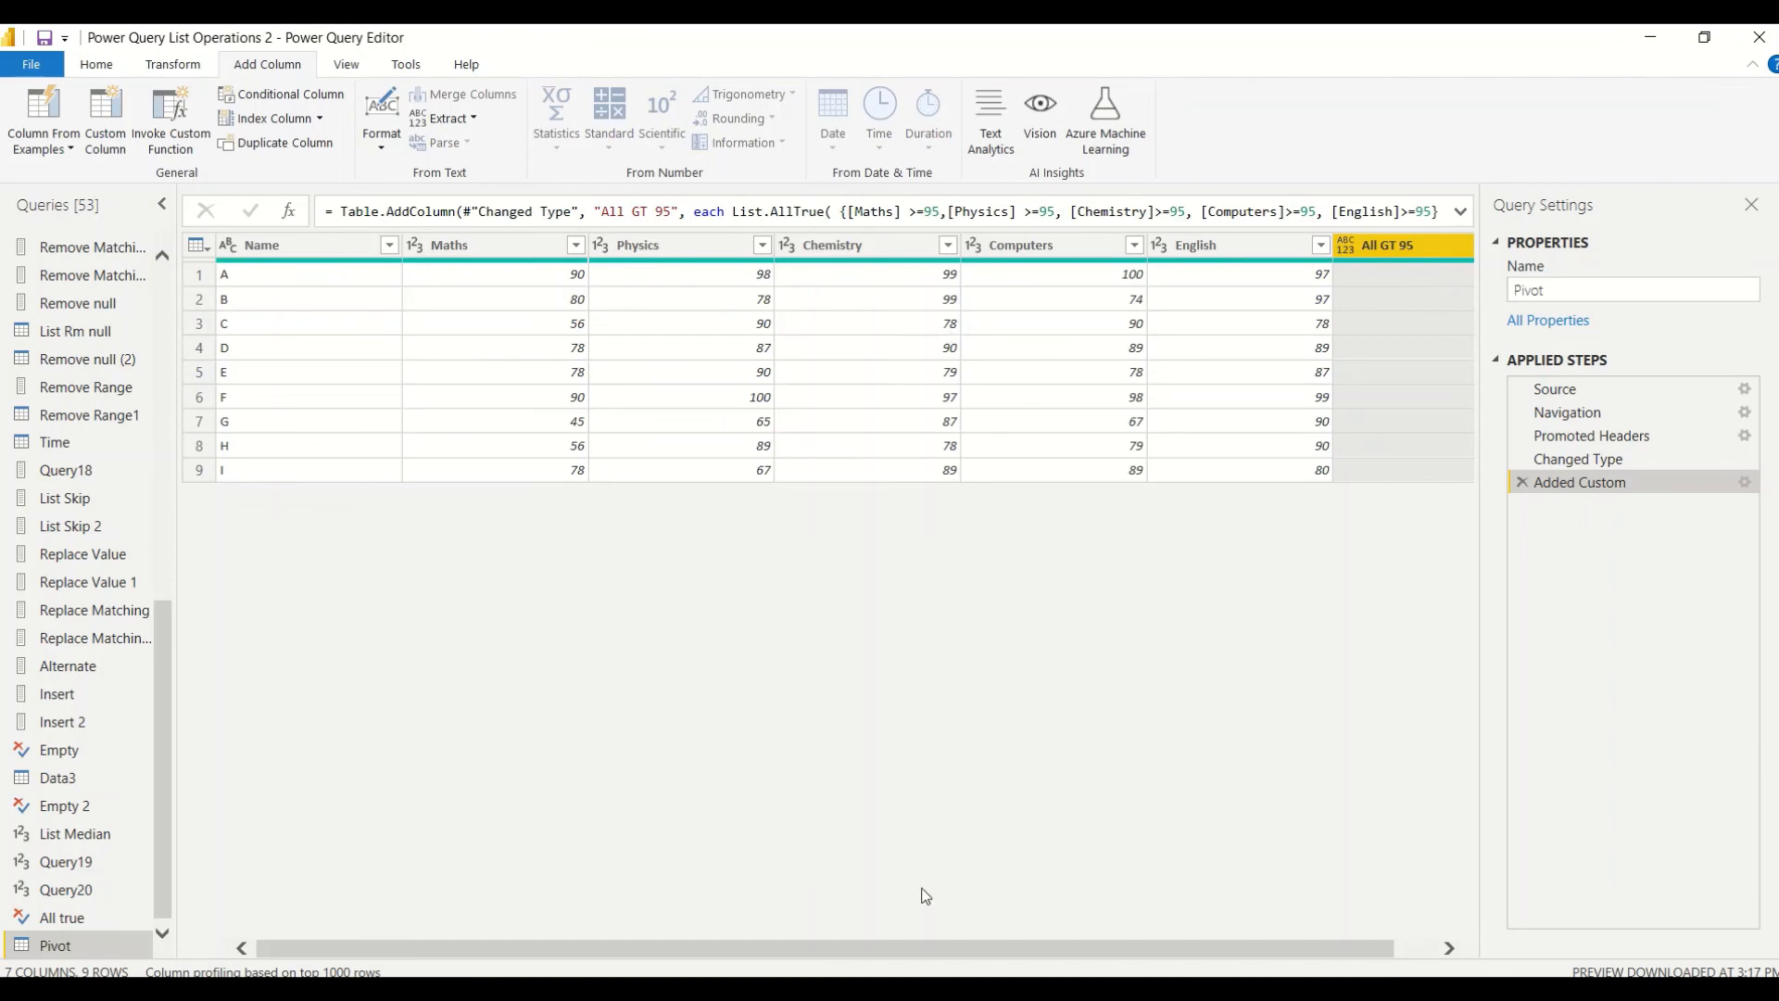
pyautogui.moveTo(946, 941); pyautogui.dragTo(1120, 966)
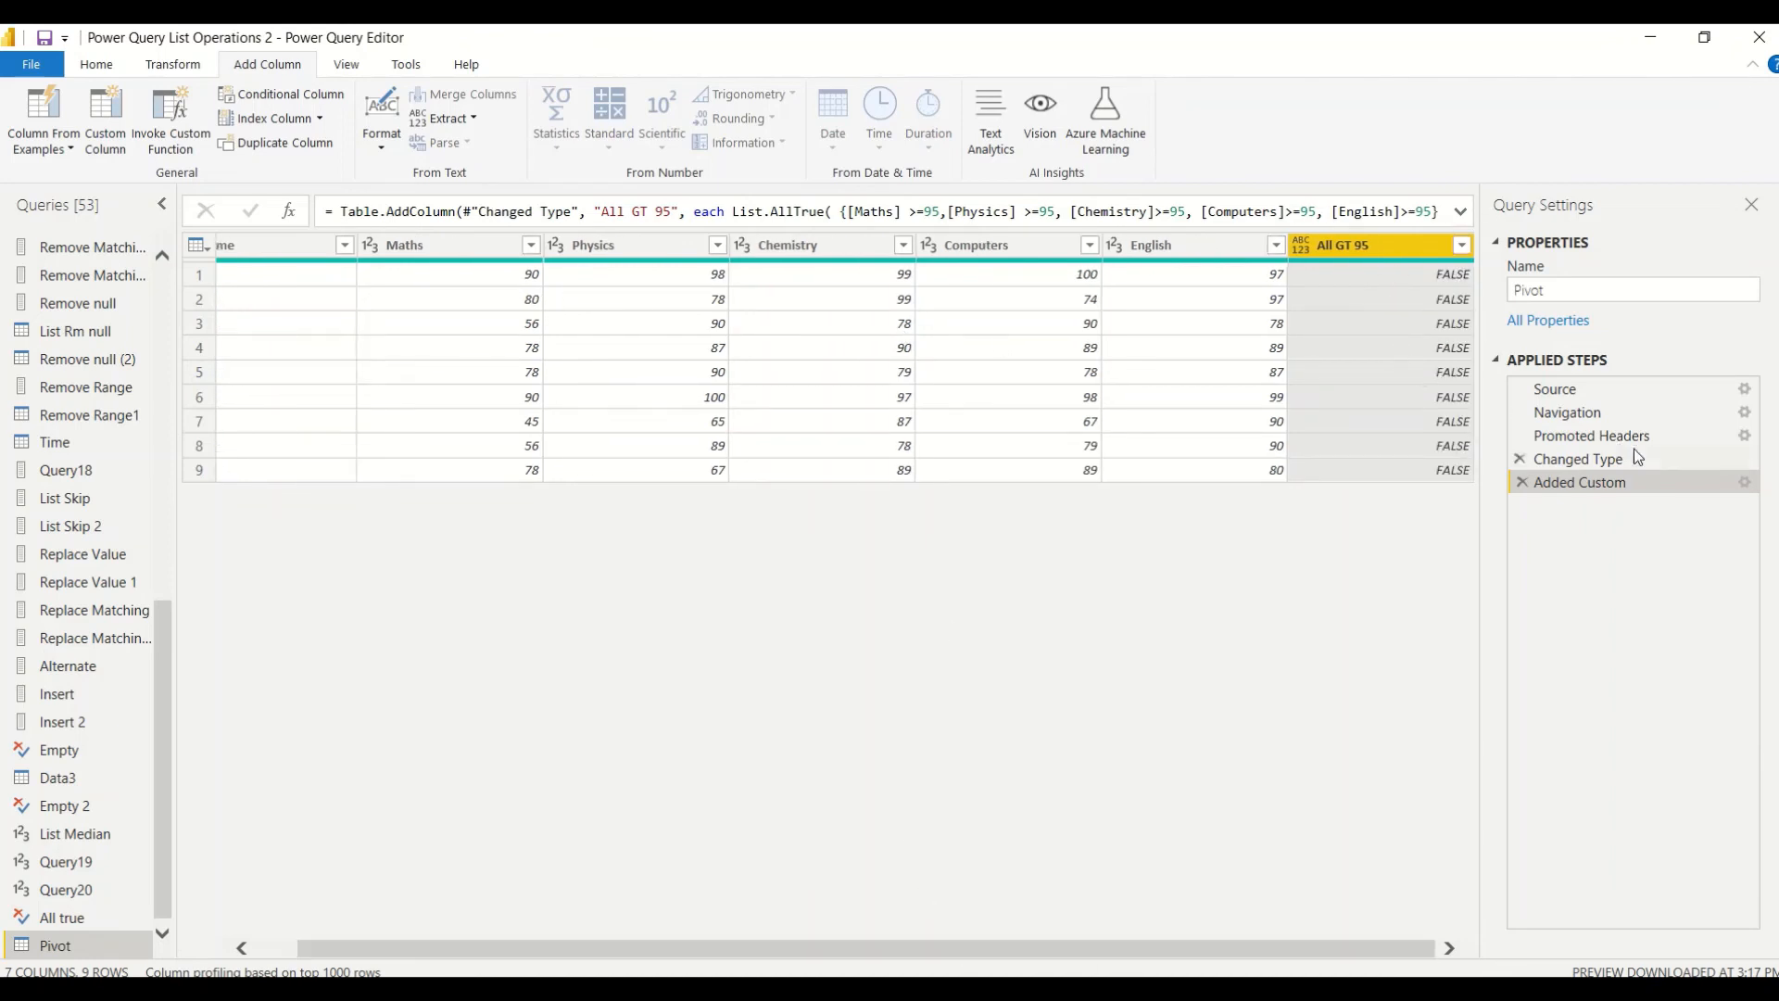
pyautogui.doubleClick(1602, 484)
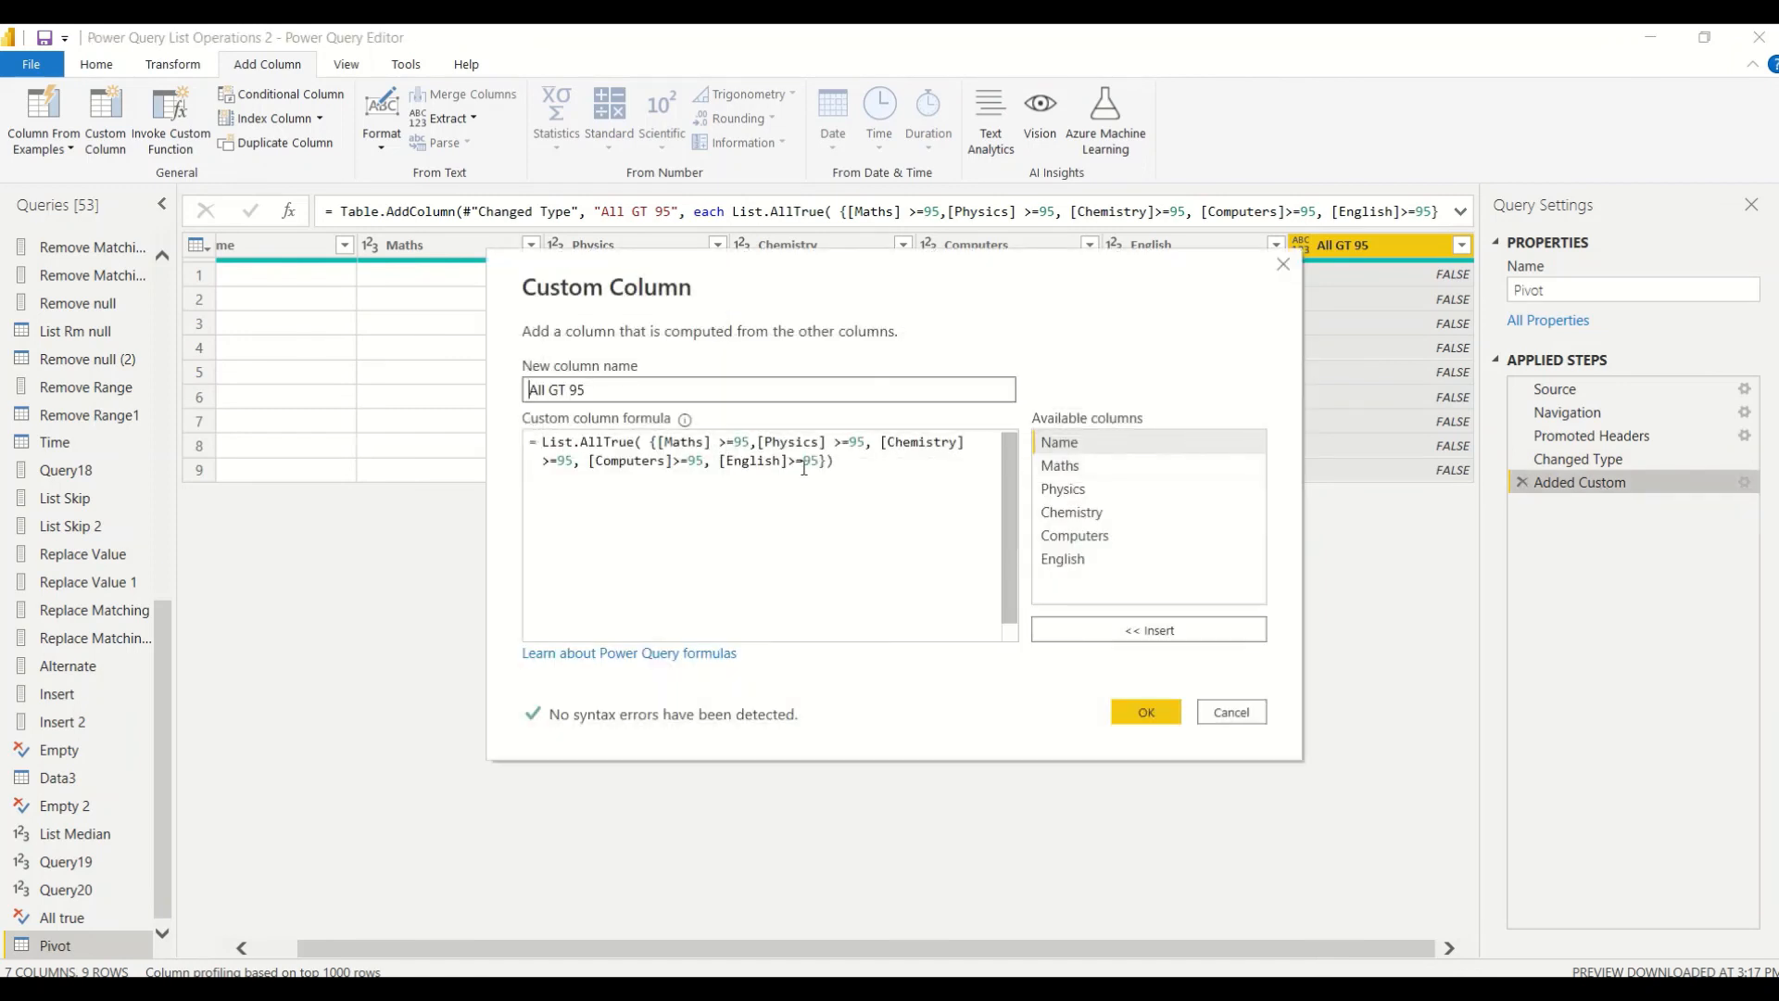
pyautogui.moveTo(744, 444); pyautogui.dragTo(751, 444)
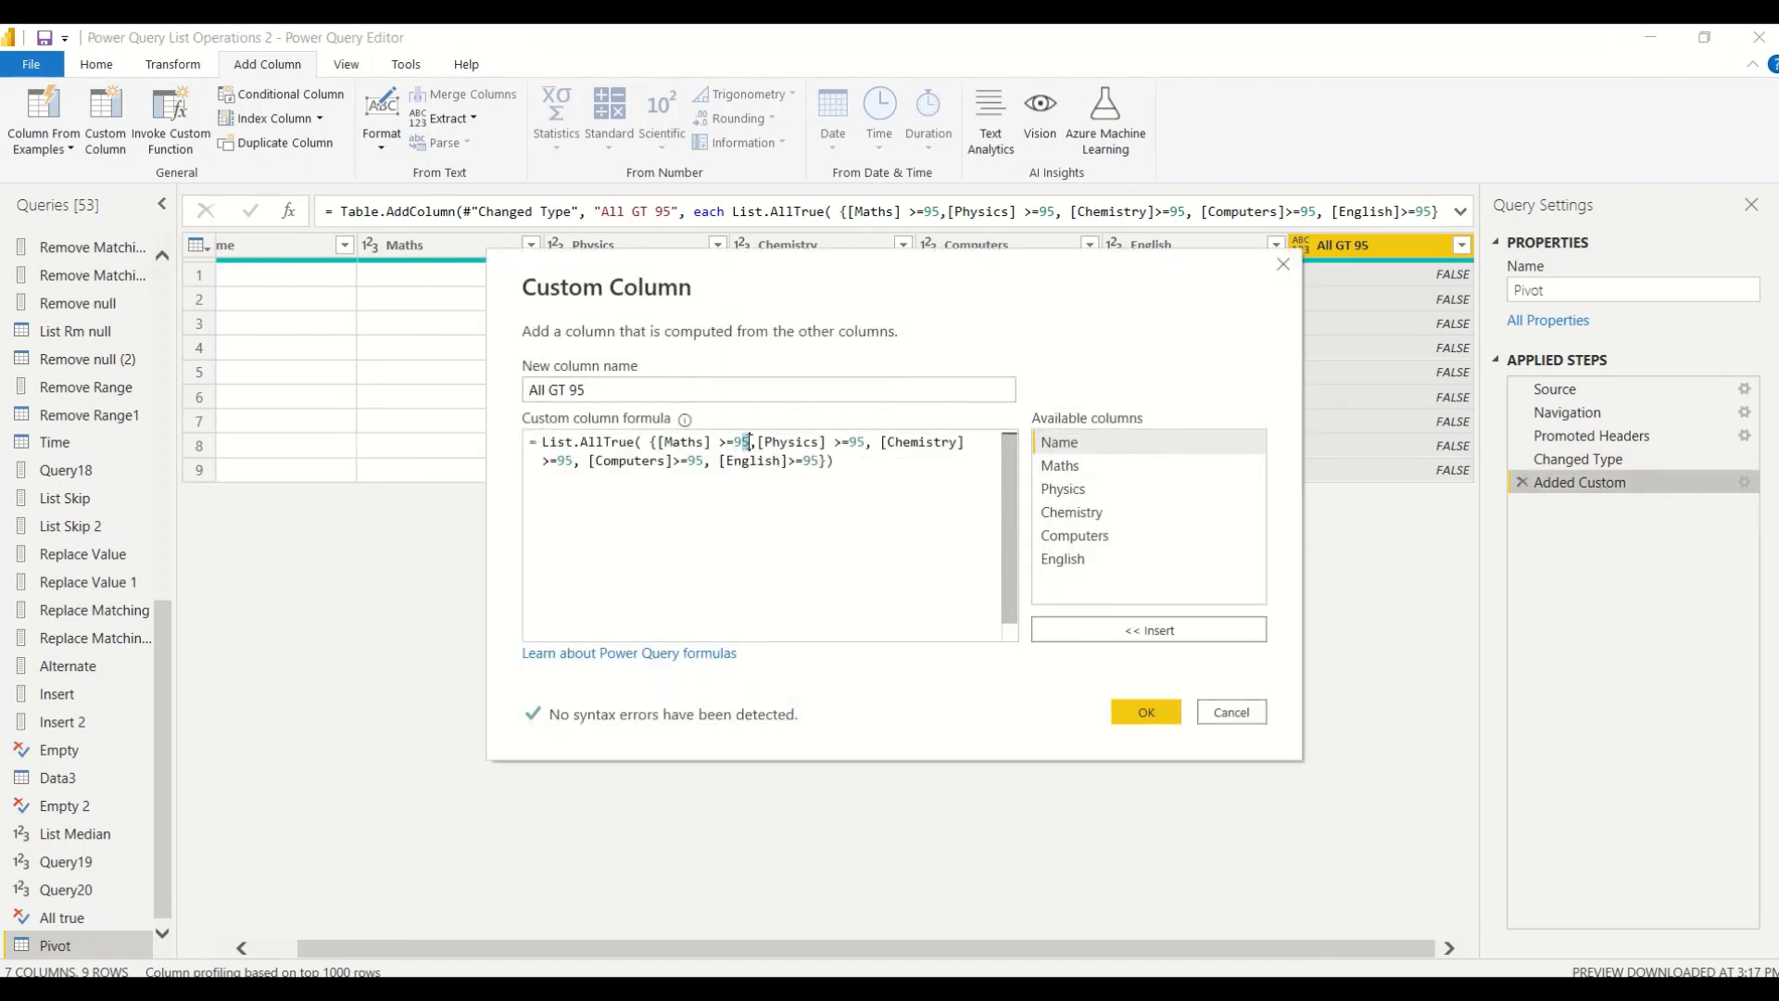
pyautogui.write('0')
pyautogui.moveTo(856, 442); pyautogui.dragTo(822, 463)
pyautogui.write('0')
pyautogui.write('0')
# Set the Computers and Chemistry thresholds to >=90 and apply the revised custom column formula.
pyautogui.moveTo(705, 460); pyautogui.dragTo(697, 461)
pyautogui.write('0')
pyautogui.moveTo(579, 460); pyautogui.dragTo(570, 460)
pyautogui.write('0')
pyautogui.click(1146, 709)
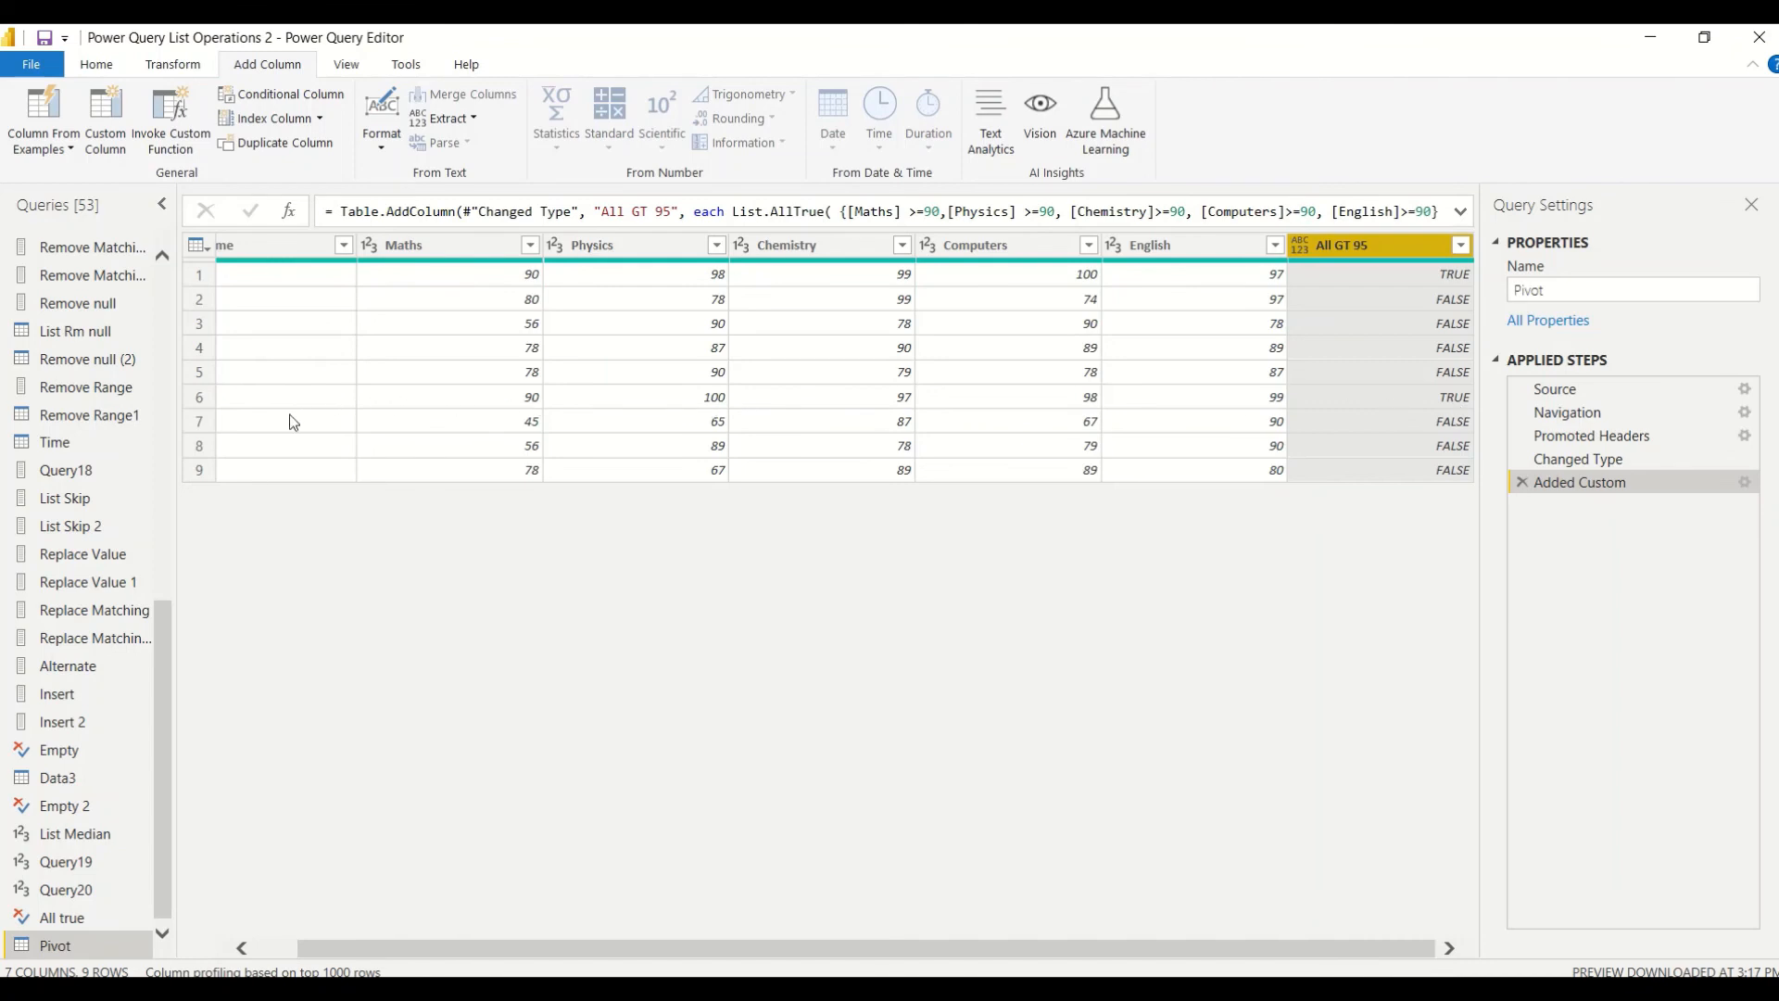
pyautogui.moveTo(547, 944); pyautogui.dragTo(497, 947)
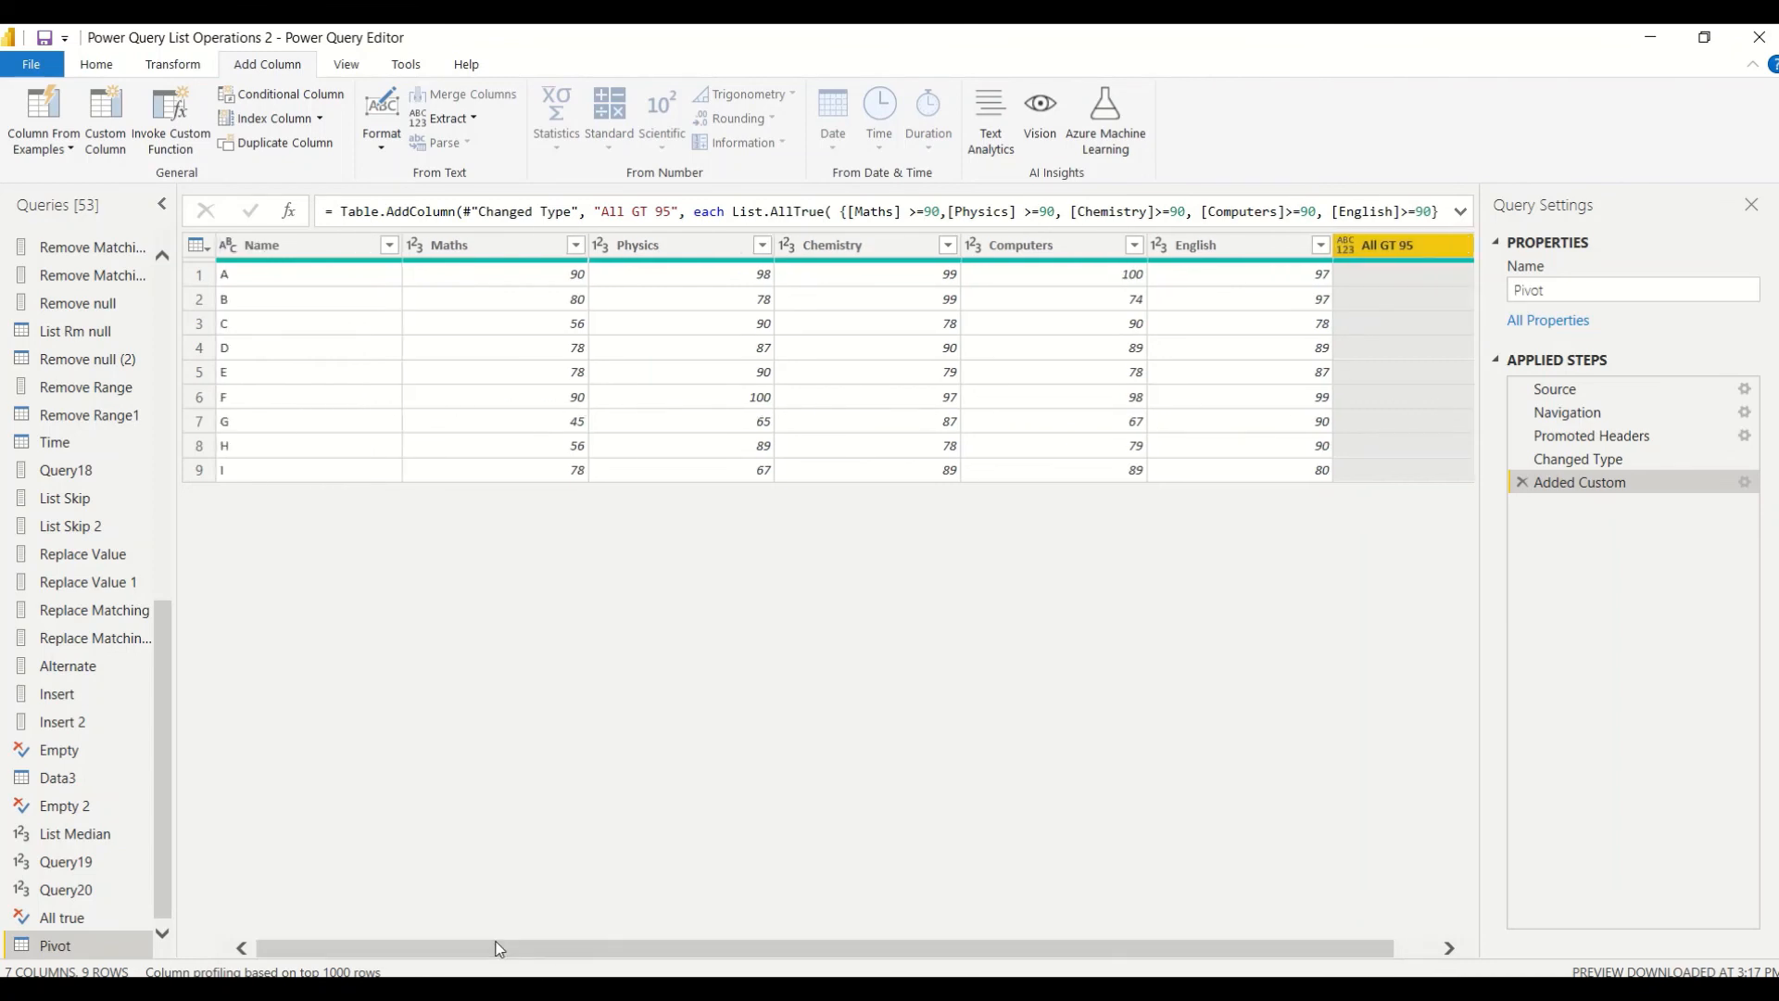